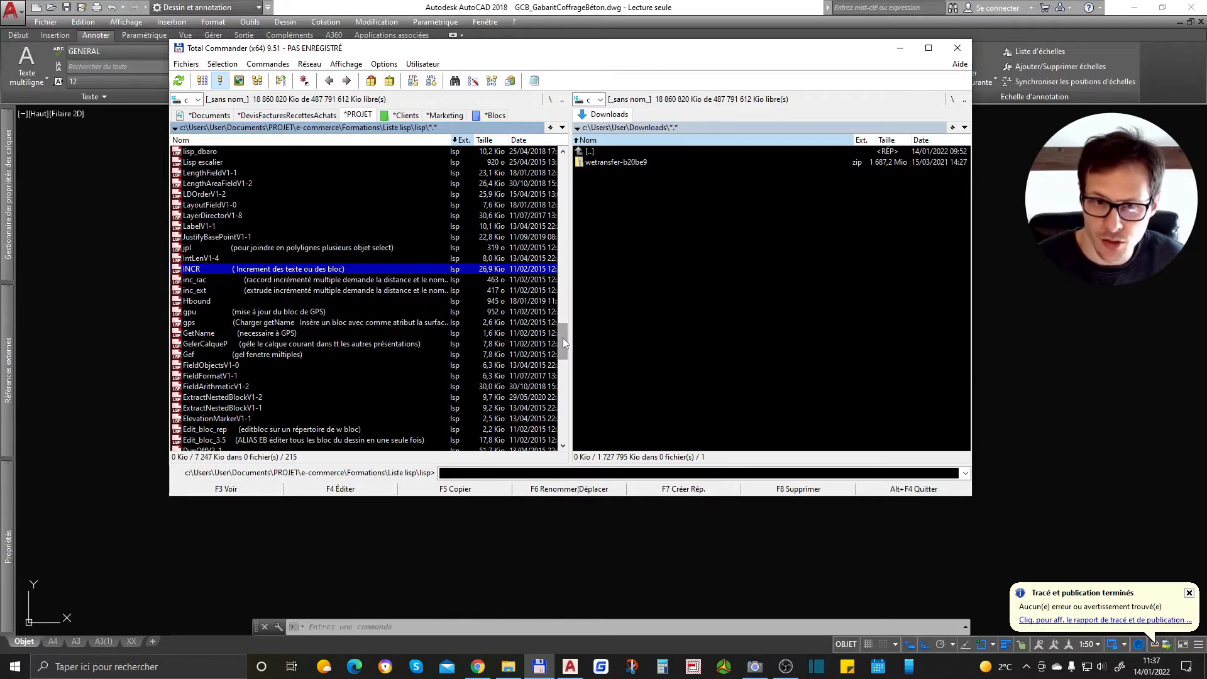
- Open the INCR .lsp routine from the lisp folder and read the comments describing its INCSUFF and IncValue sub-routines
mouse_move(563, 338)
mouse_down()
mouse_move(572, 444)
mouse_move(601, 131)
mouse_move(585, 338)
mouse_up()
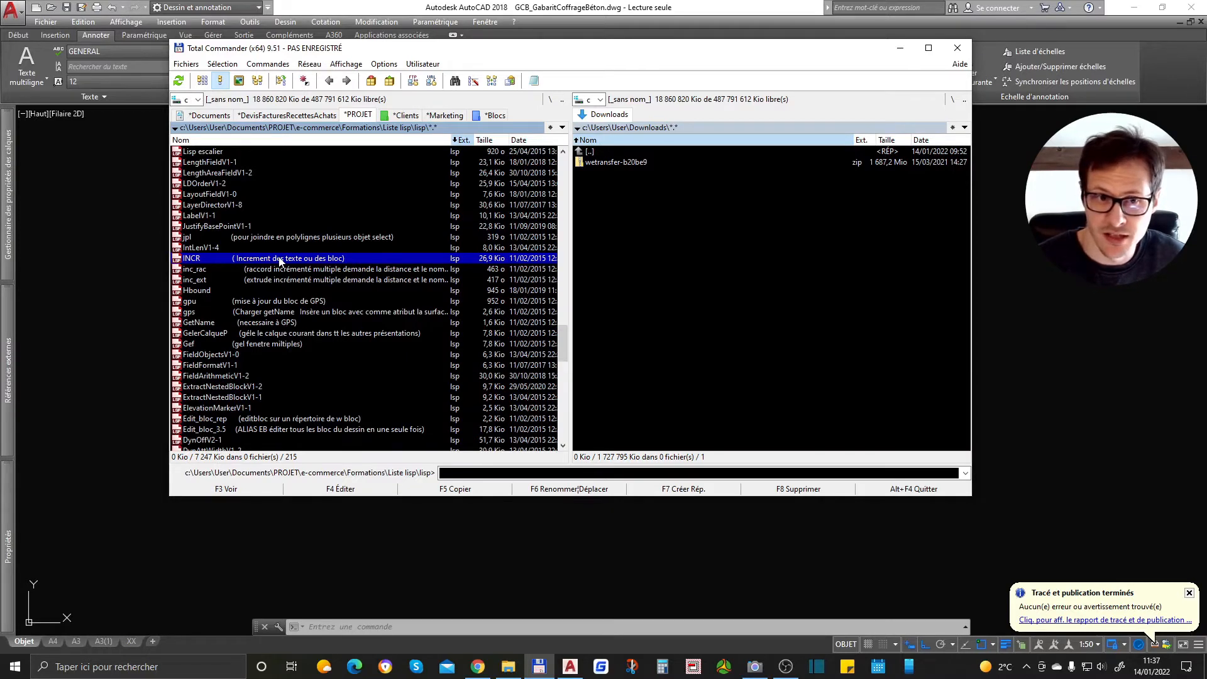
double_click(316, 260)
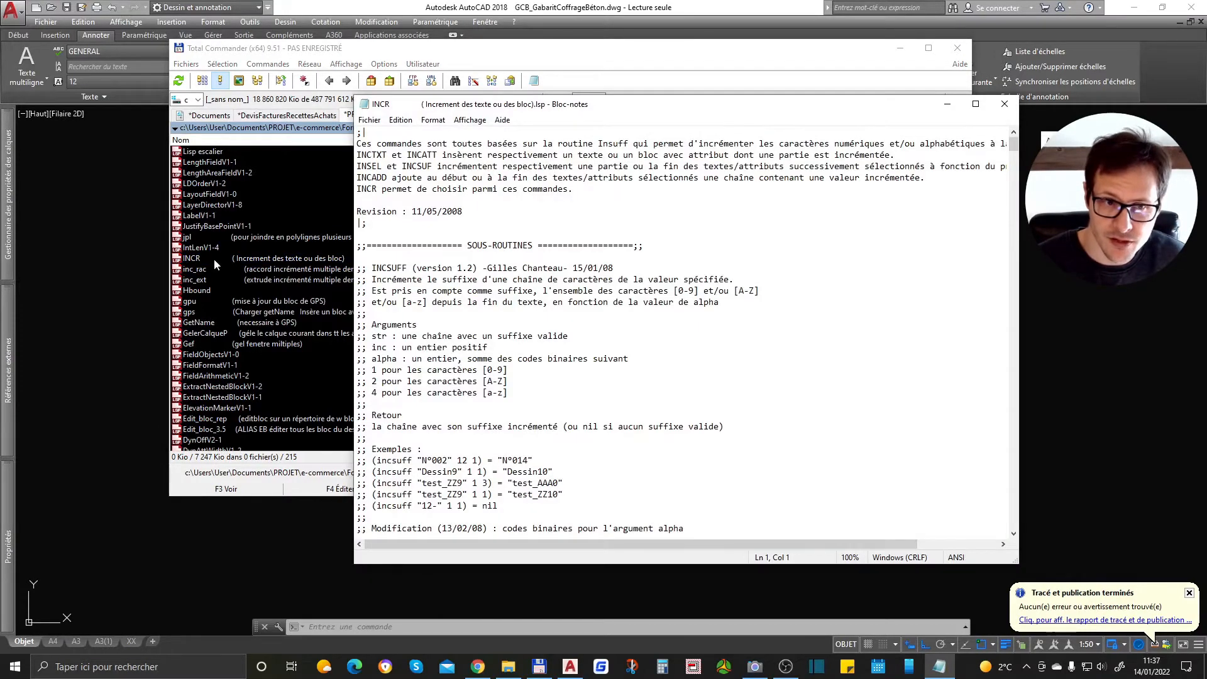
scroll(556, 232, down, 4)
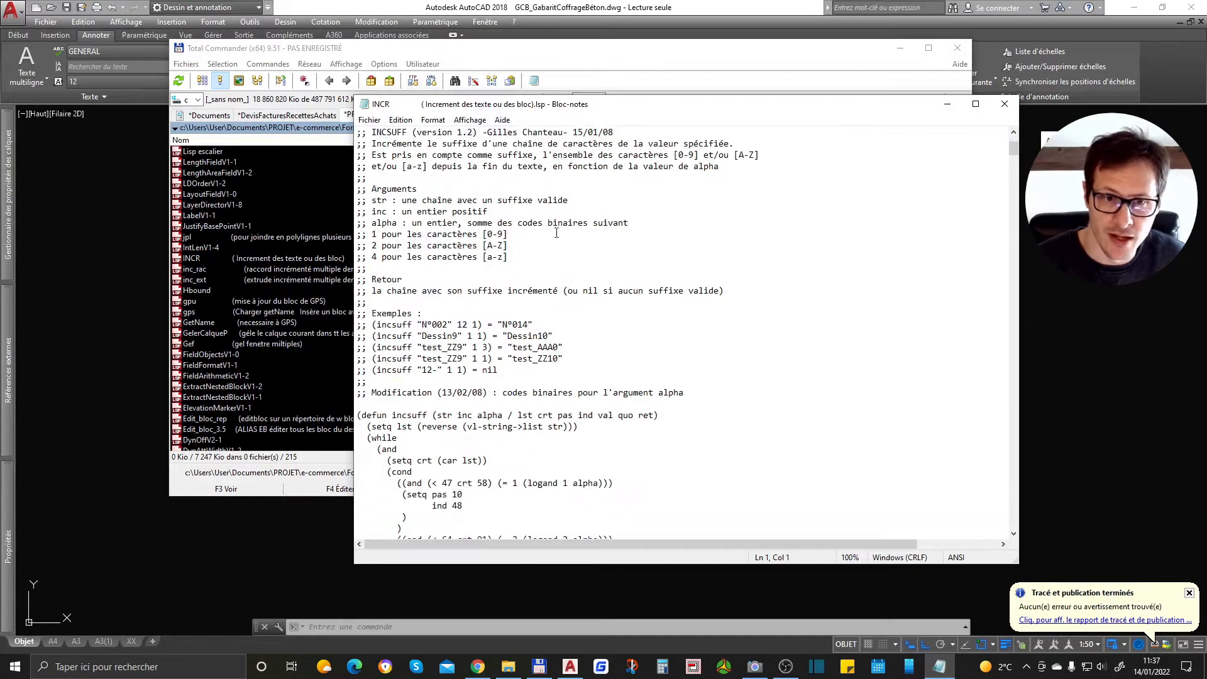
scroll(453, 162, down, 2)
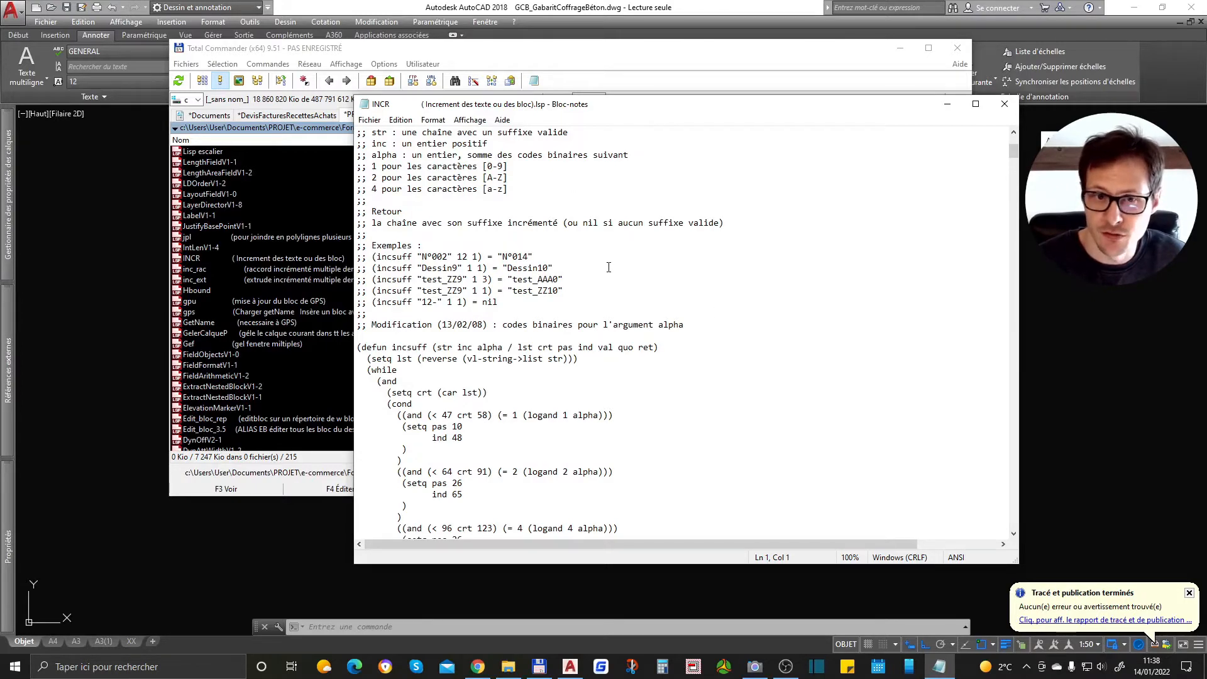
scroll(559, 234, down, 4)
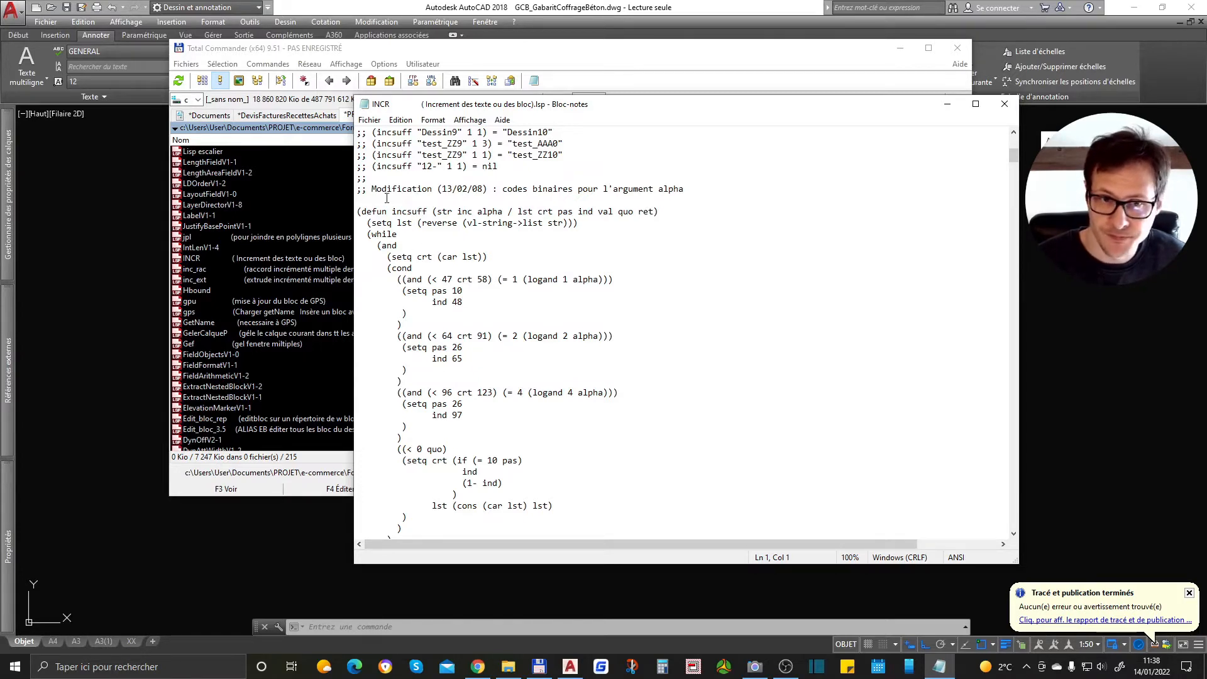
scroll(425, 240, up, 3)
scroll(440, 229, down, 8)
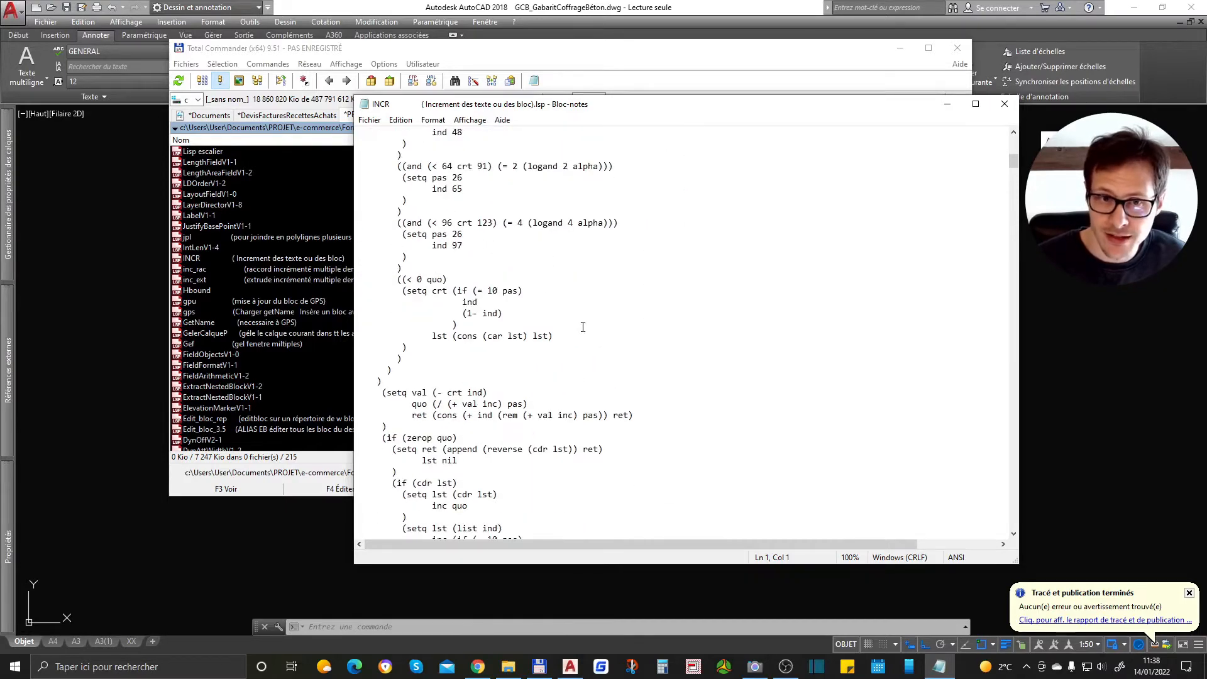
scroll(614, 338, down, 9)
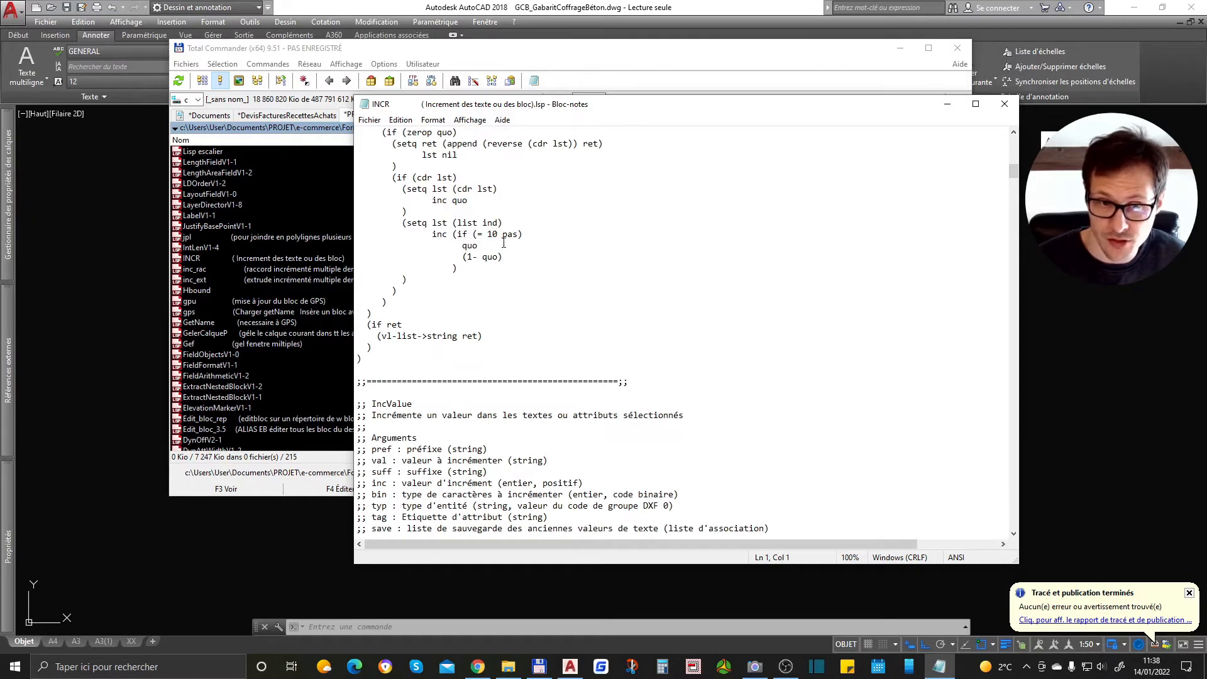
scroll(614, 288, down, 5)
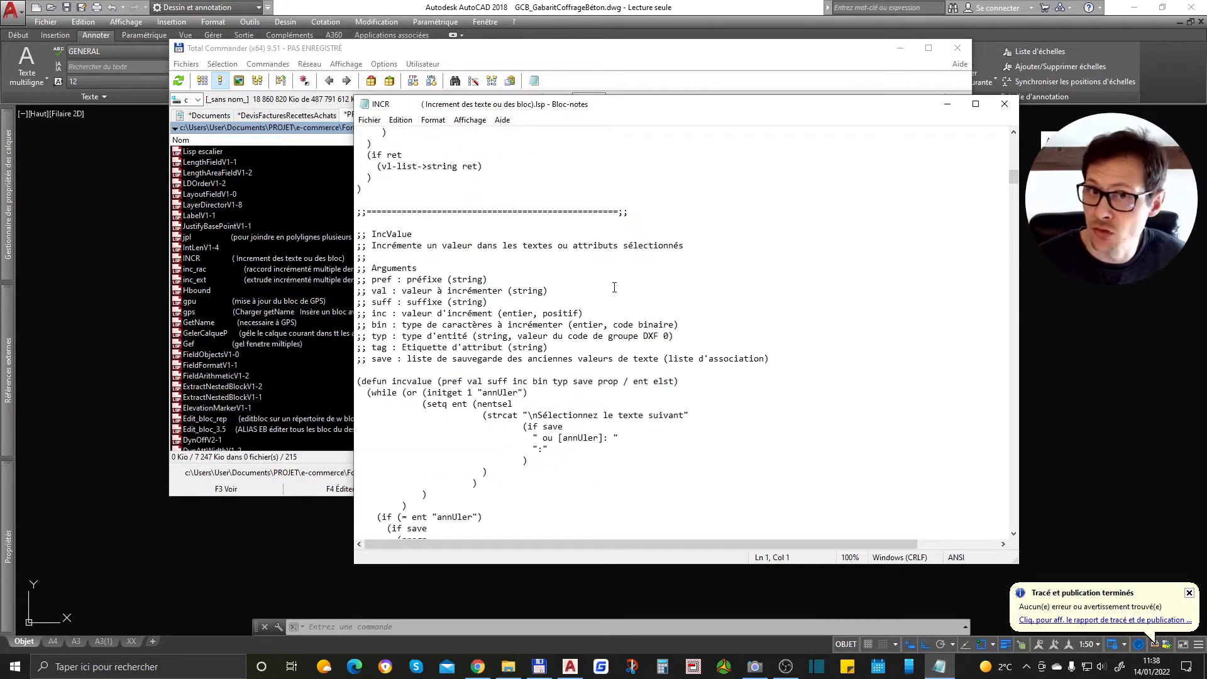
scroll(614, 288, down, 5)
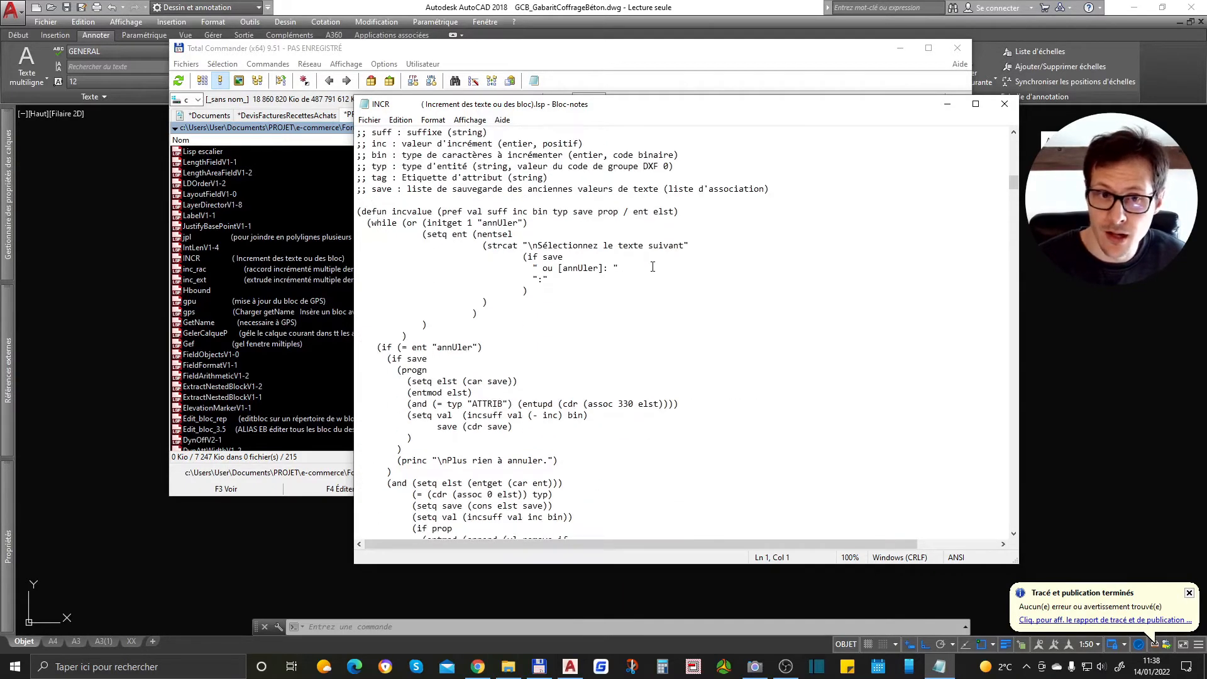
scroll(513, 164, up, 2)
scroll(421, 224, up, 2)
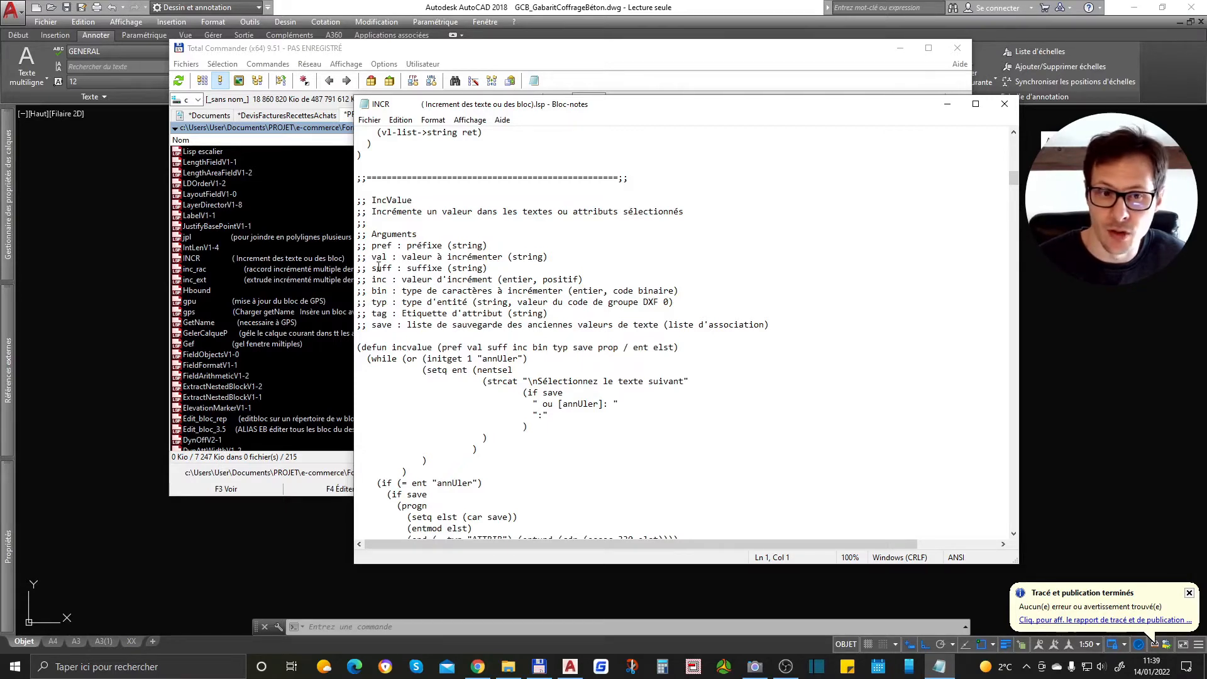
scroll(412, 268, down, 3)
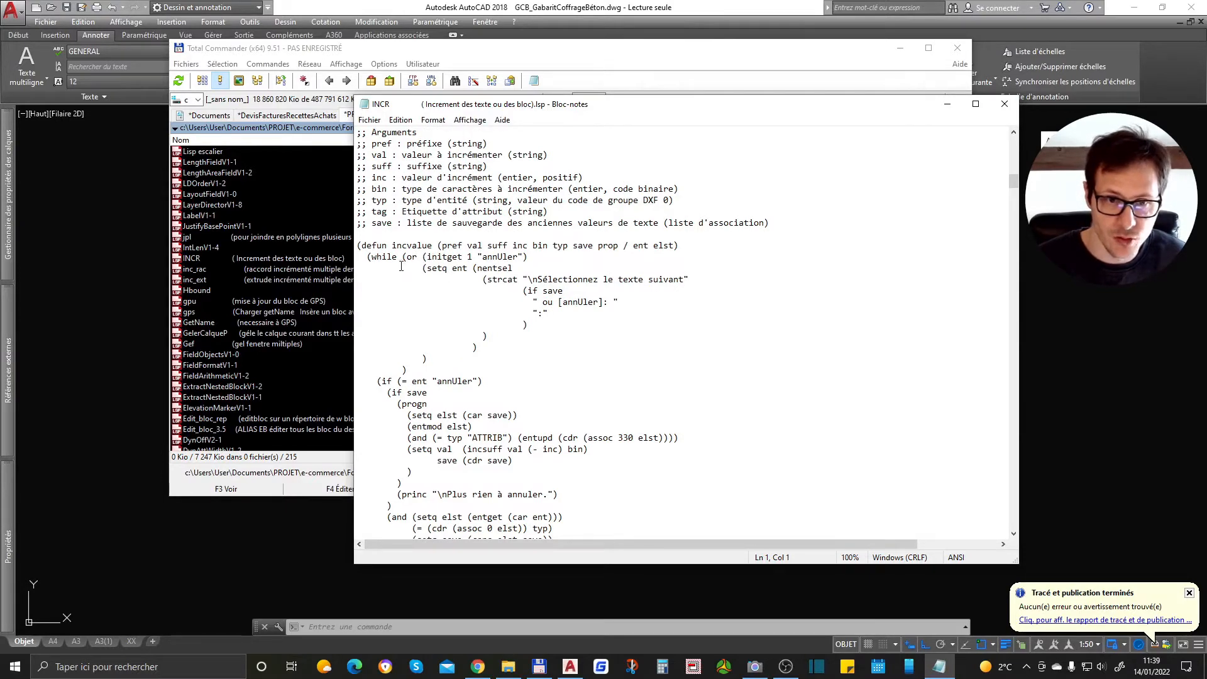
- Locate the COMMANDES section of the INCR code and highlight the command name incsuf after "defun c:"
scroll(535, 341, down, 15)
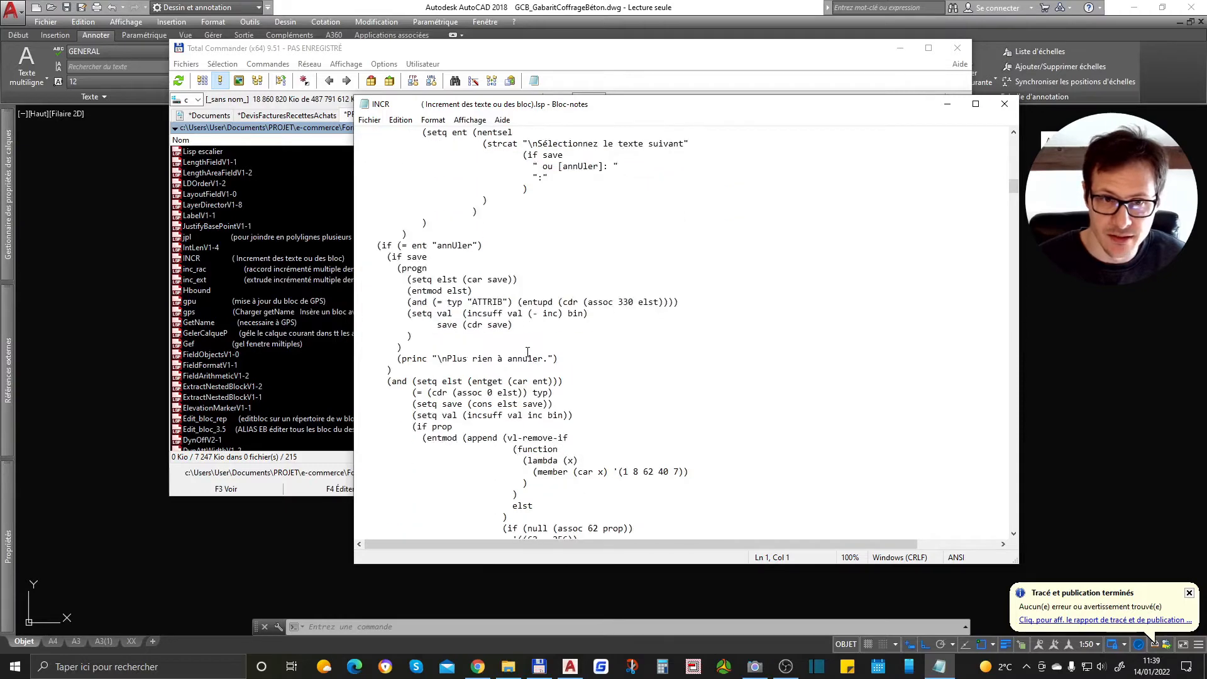
scroll(528, 324, down, 12)
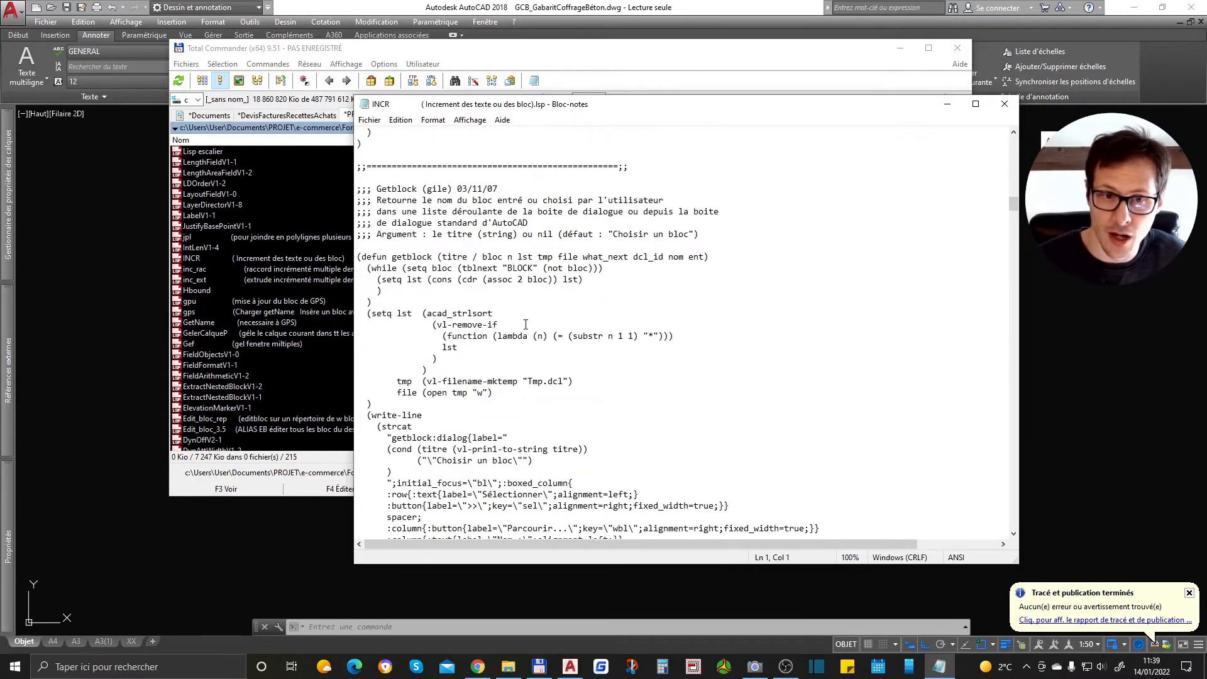
scroll(466, 325, down, 15)
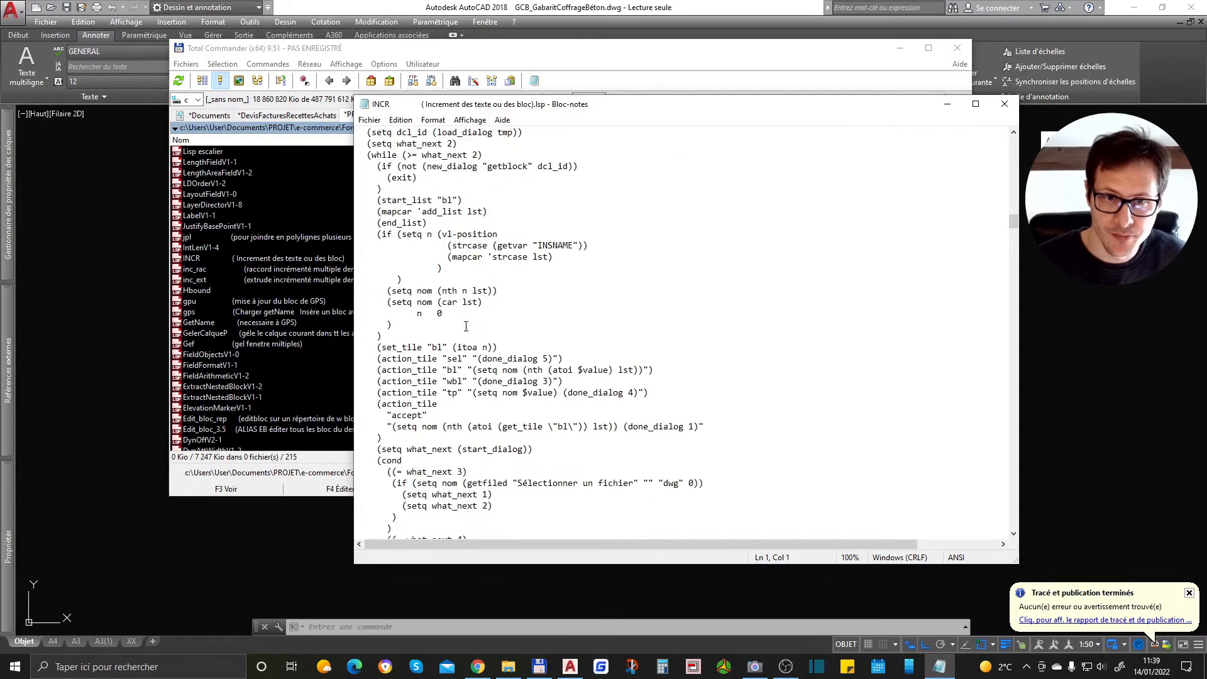
scroll(470, 317, down, 4)
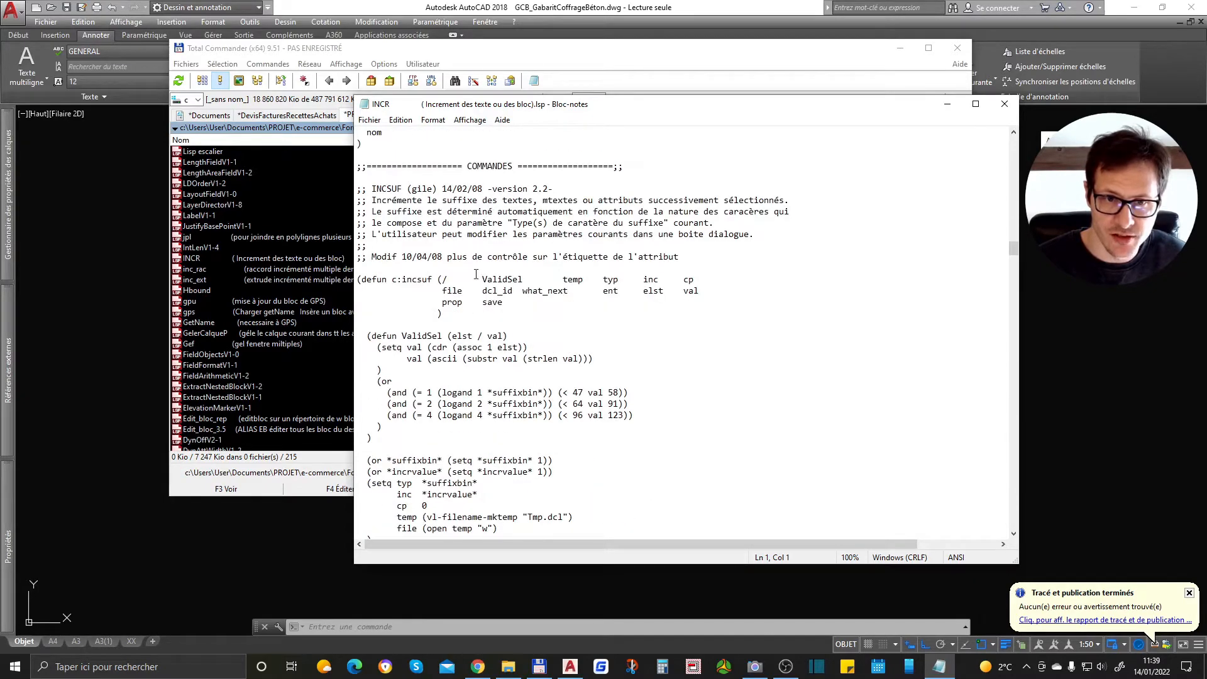
scroll(477, 279, down, 3)
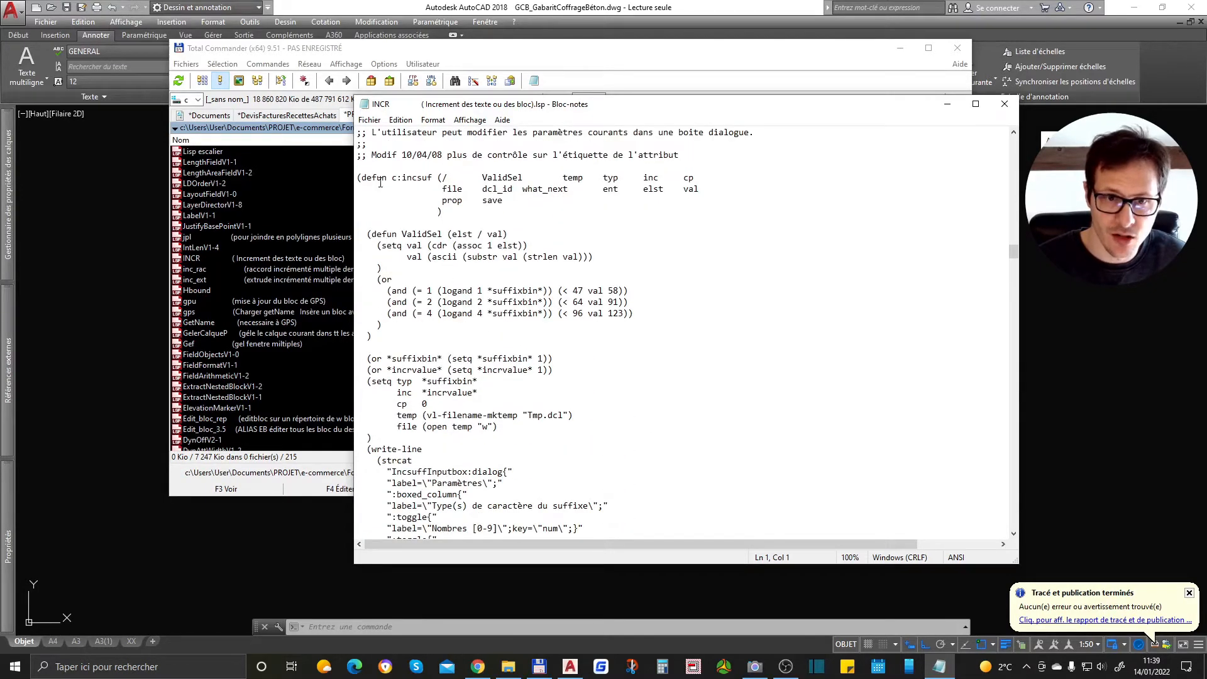
scroll(383, 183, up, 2)
scroll(382, 211, down, 1)
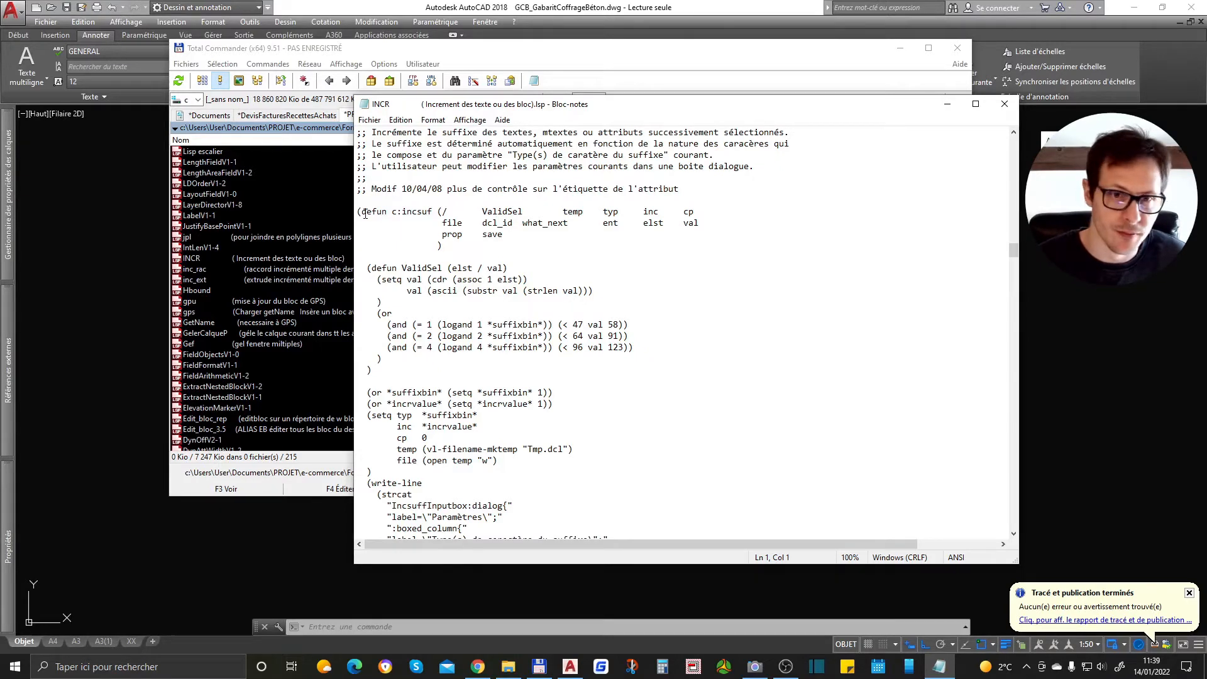
drag(363, 214, 403, 212)
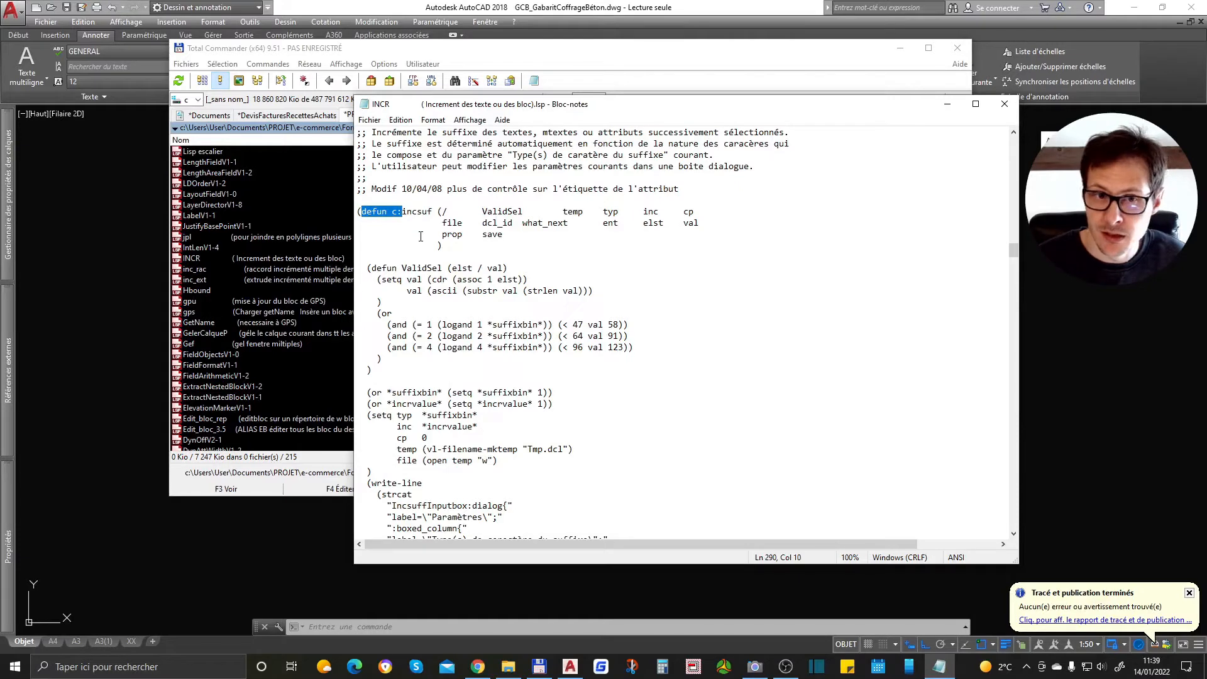
double_click(405, 212)
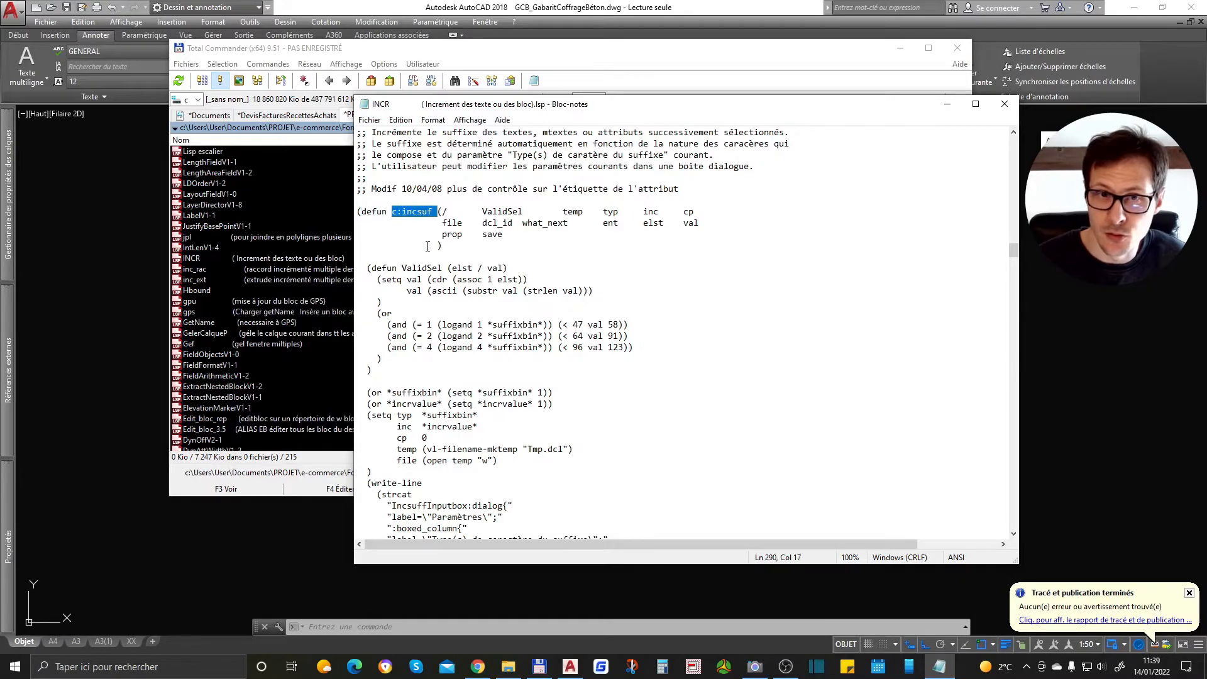
drag(402, 212, 432, 213)
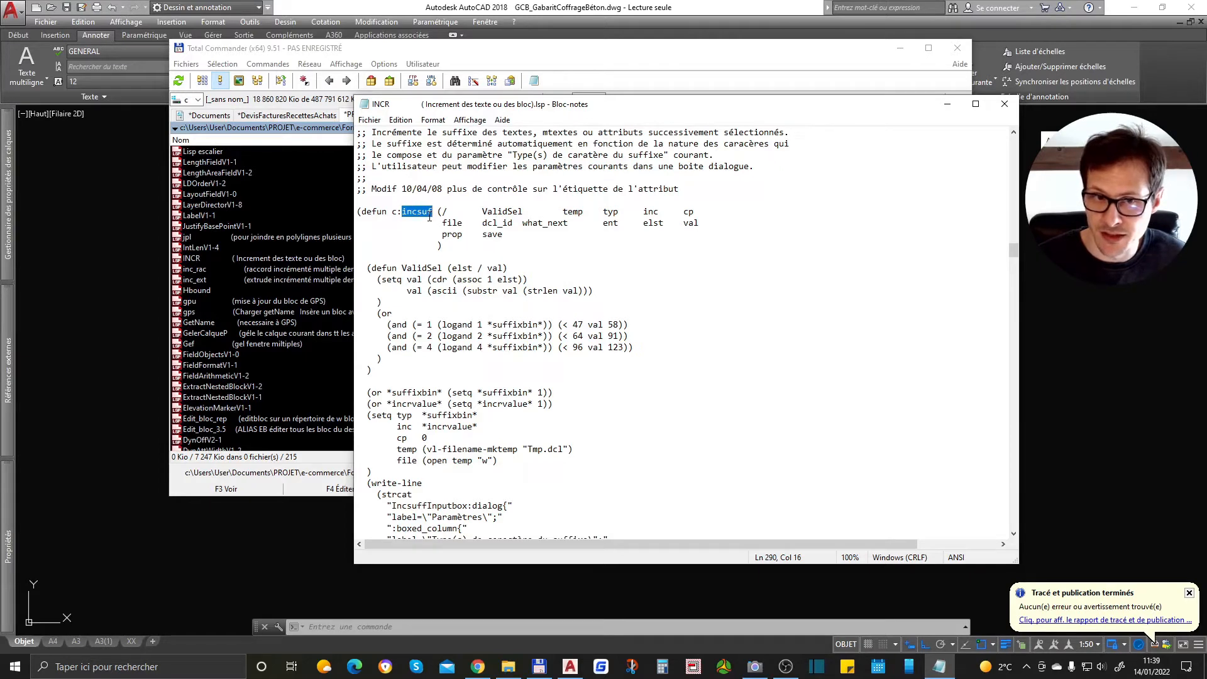
click(382, 301)
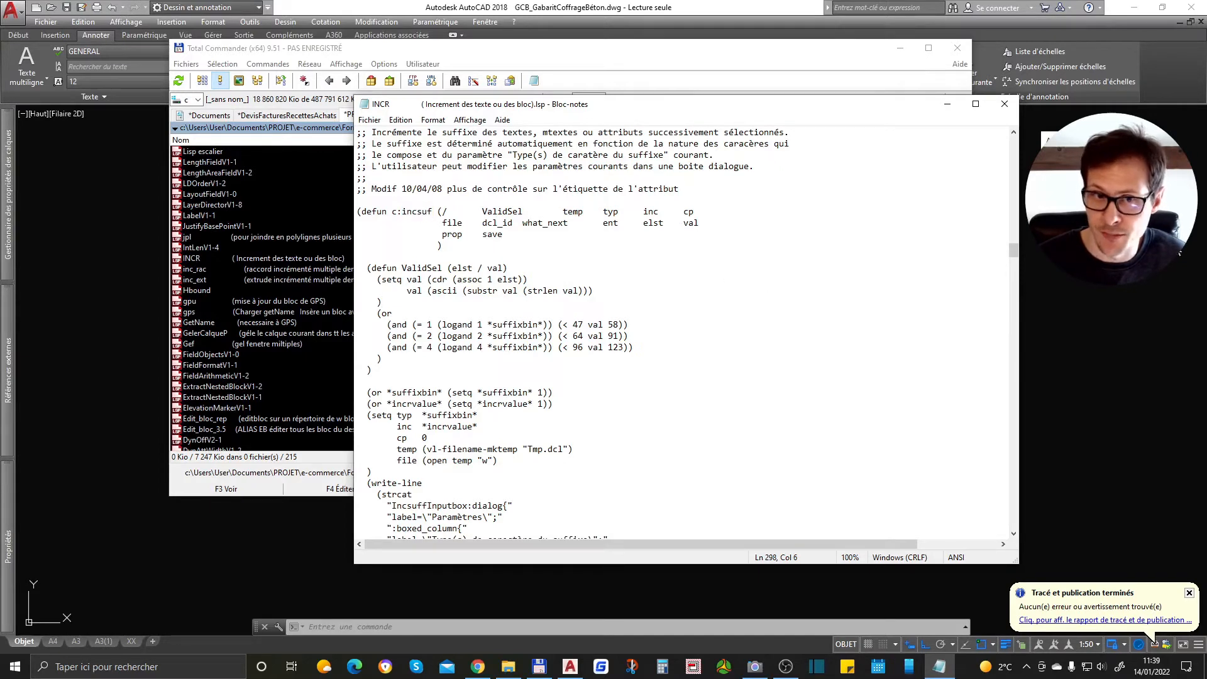
- Return to the start of the code, highlight incsuff in the first sub-routine's defun line, and skim the remaining code to the INCADD command
drag(1013, 255, 1009, 144)
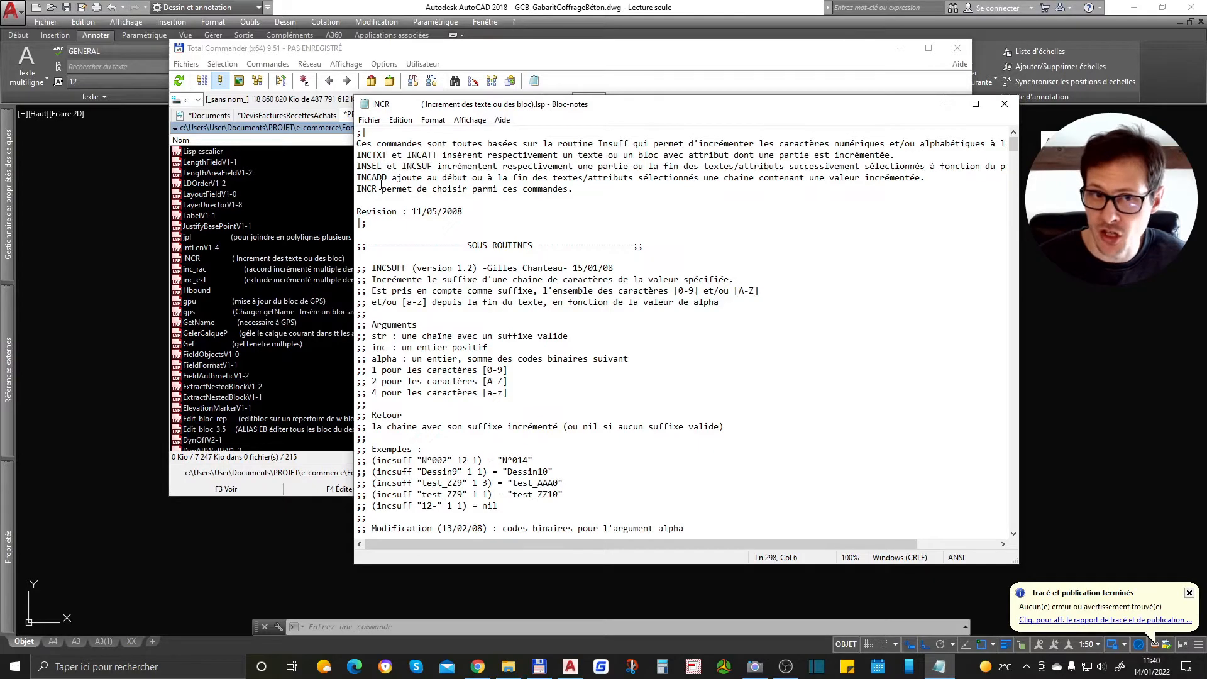
scroll(424, 206, down, 5)
scroll(424, 206, down, 3)
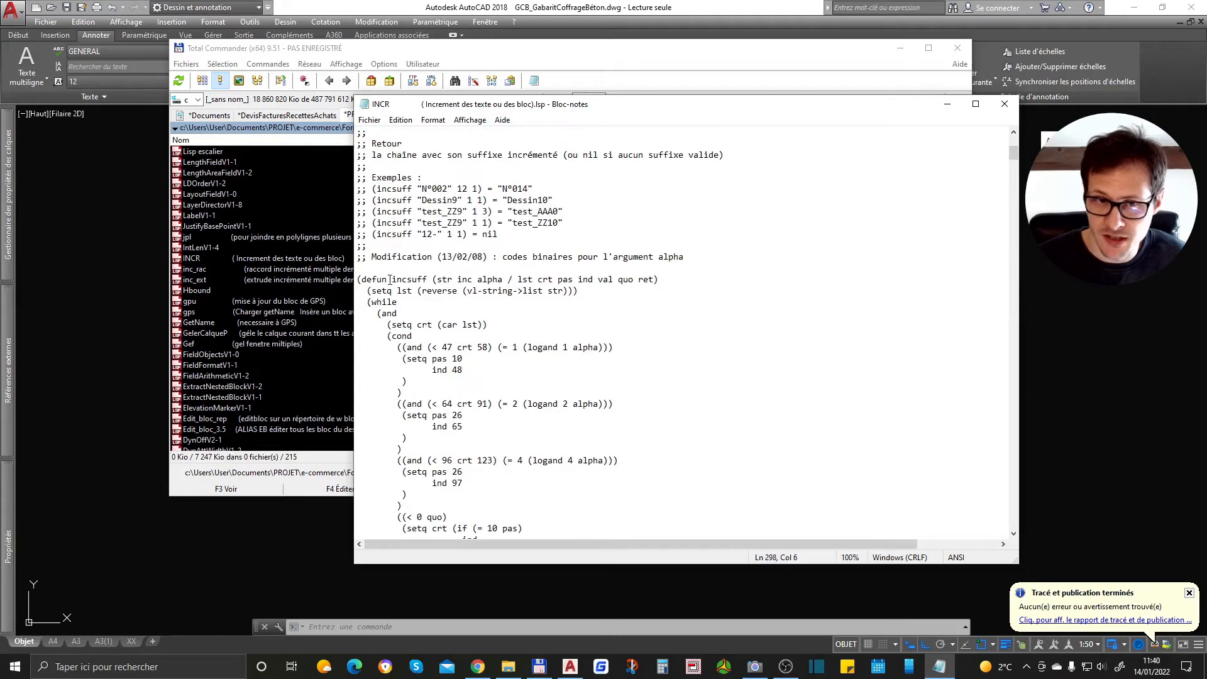
drag(391, 280, 428, 280)
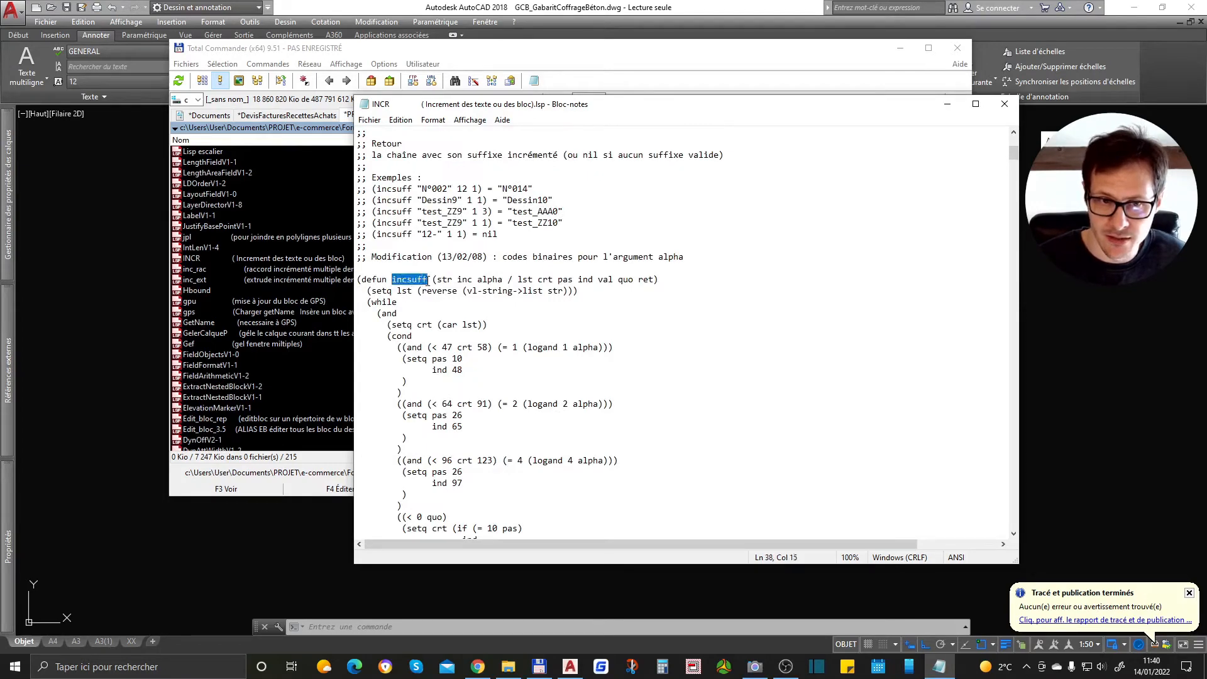
scroll(414, 299, down, 4)
click(415, 300)
scroll(428, 302, down, 12)
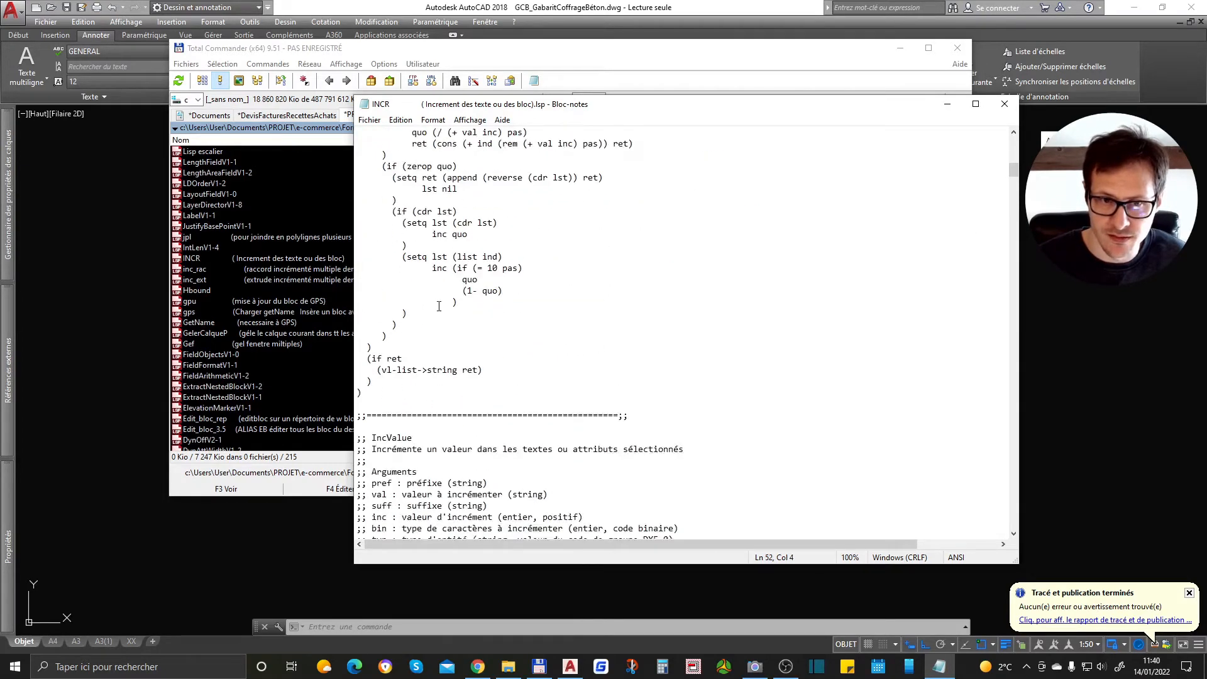
scroll(436, 305, down, 11)
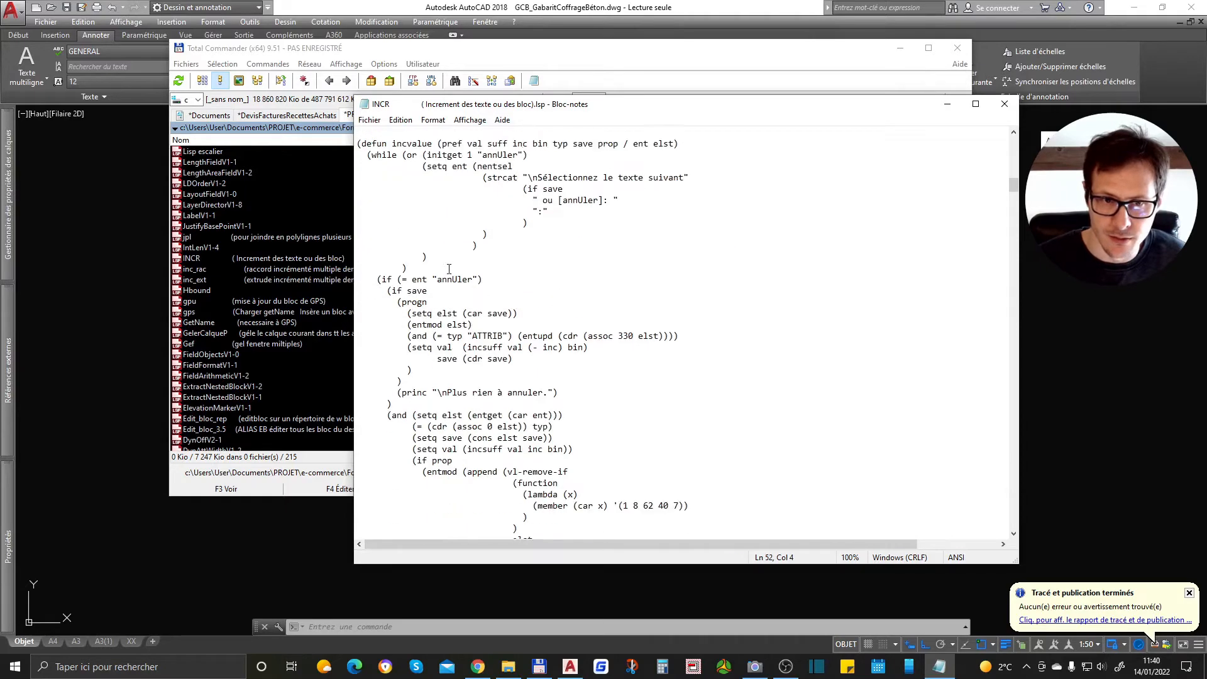
scroll(450, 269, down, 5)
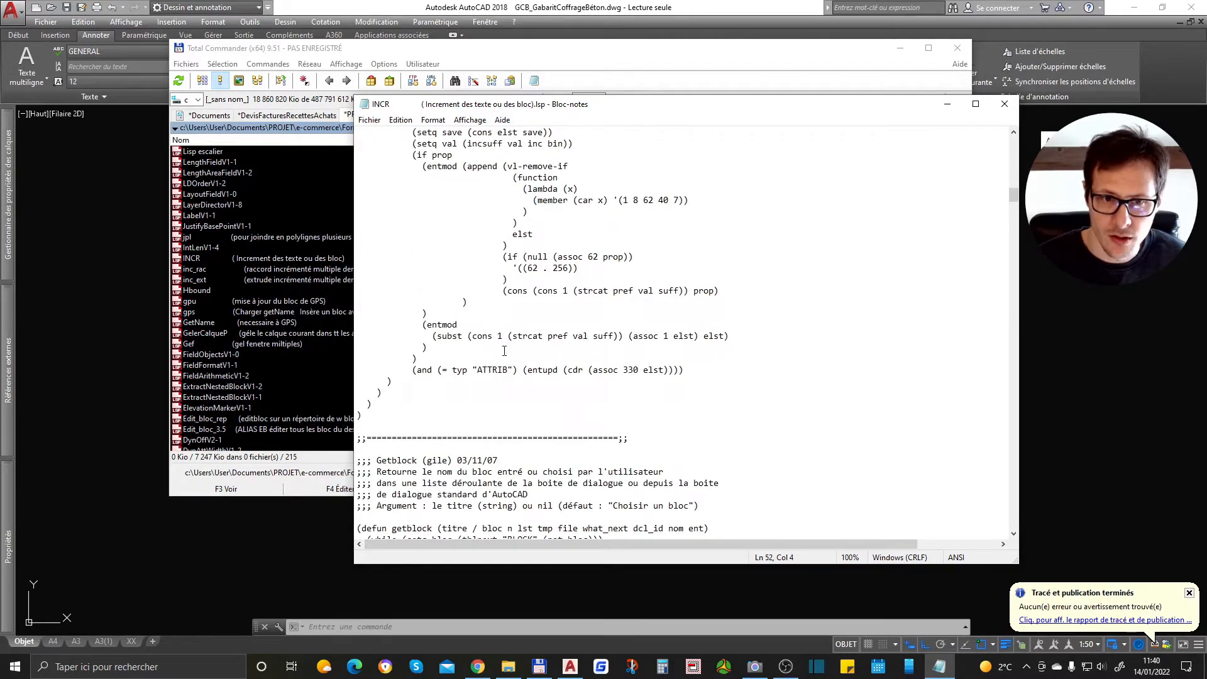
drag(1014, 198, 1024, 481)
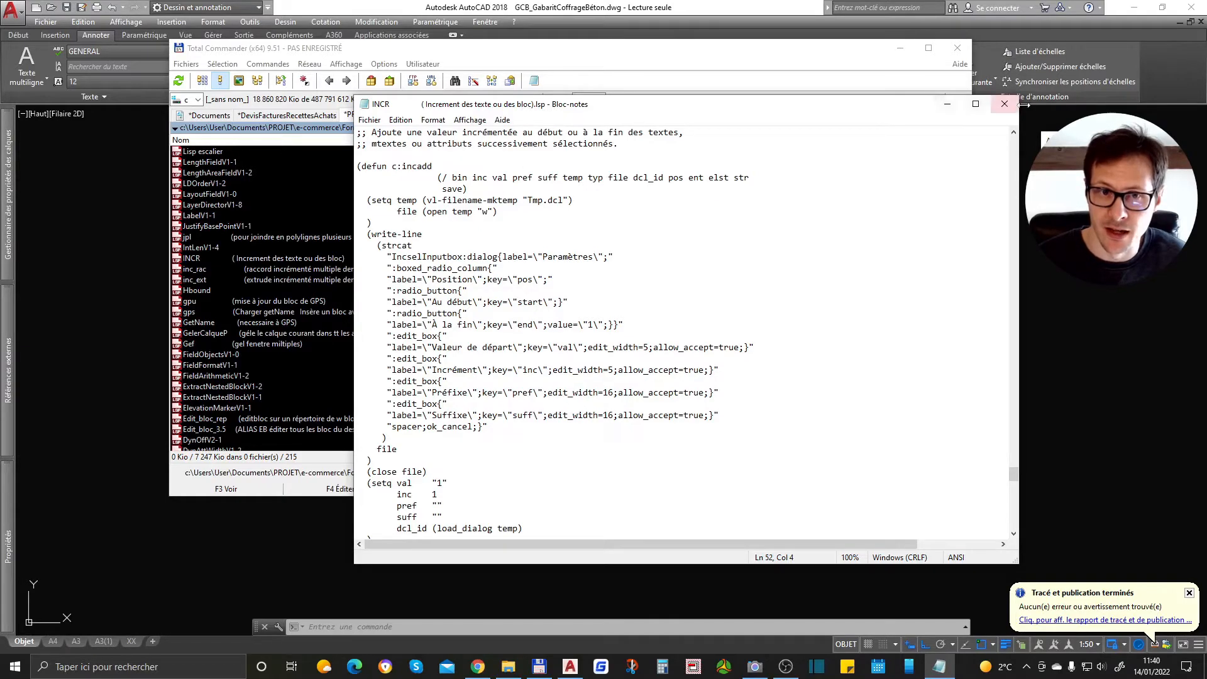
- Close the INCR text file and minimise Total Commander to return to the AutoCAD drawing
click(1006, 104)
click(900, 47)
click(557, 279)
click(641, 365)
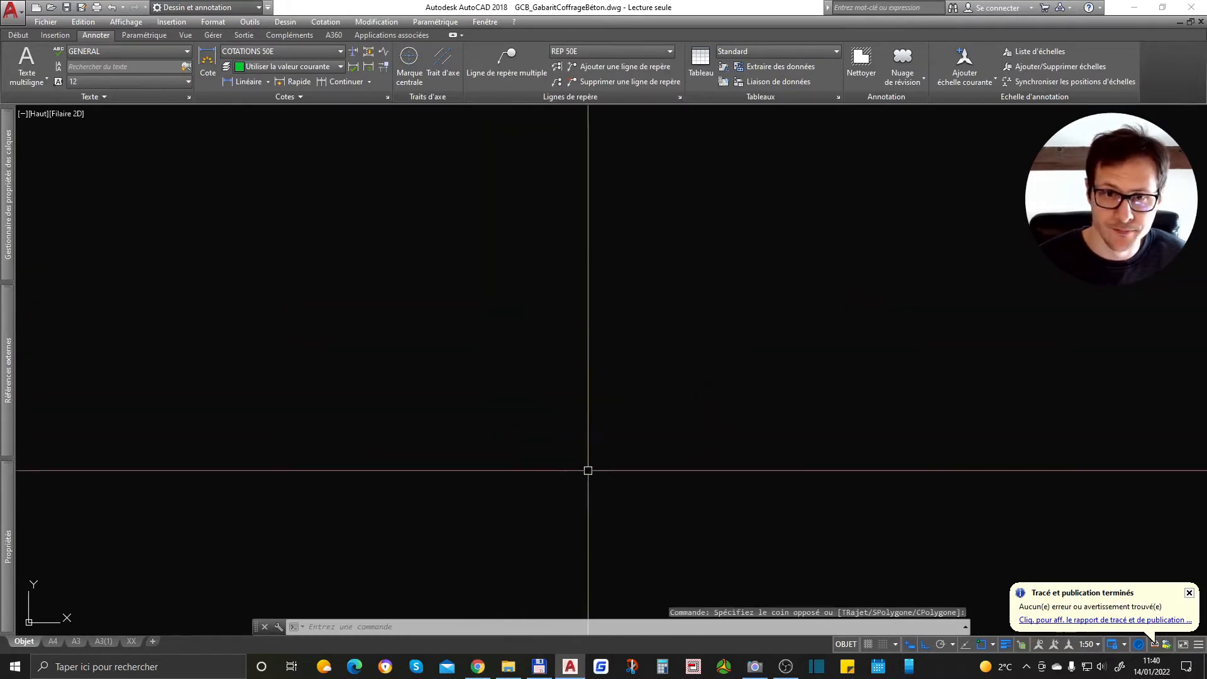
- Start APPLOAD and browse to the Lisp folder under Documents, PROJET, AutoCAD
text(app)
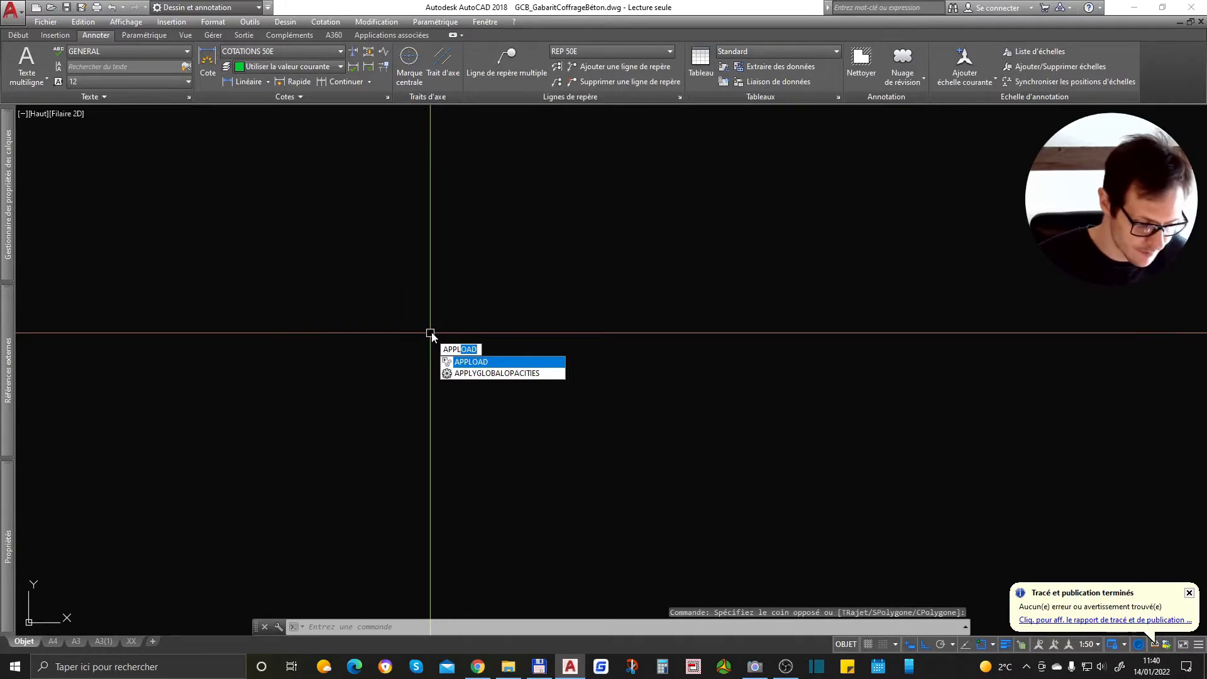
key(Return)
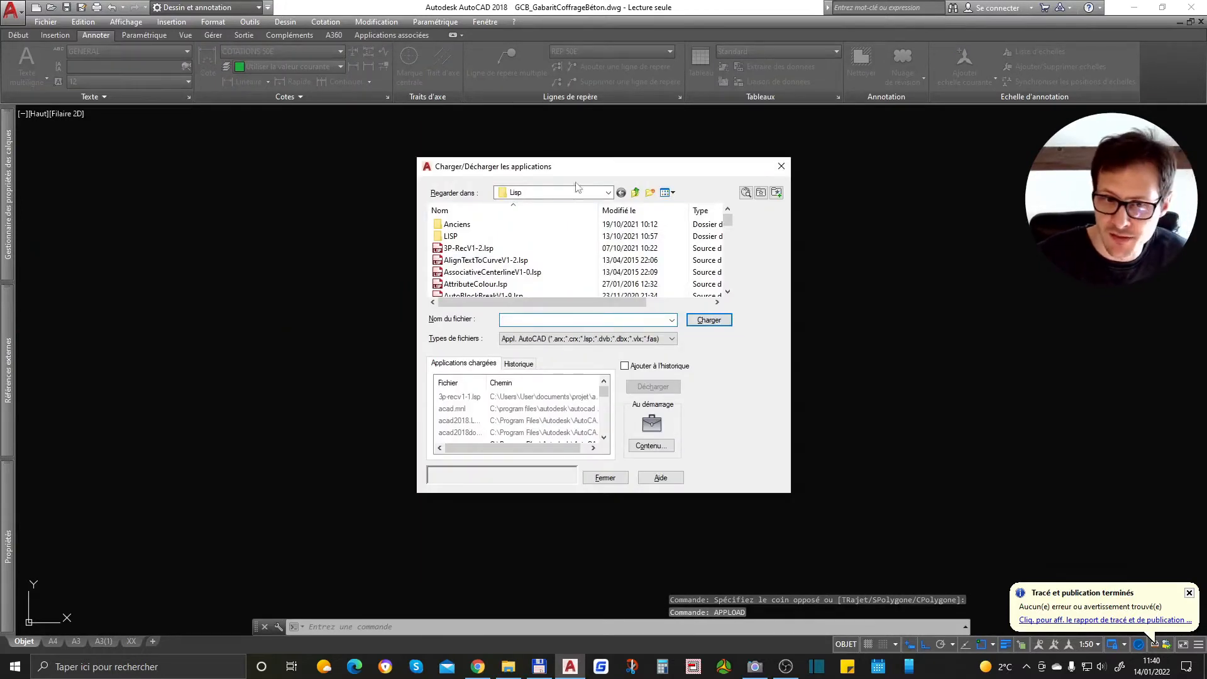
click(527, 195)
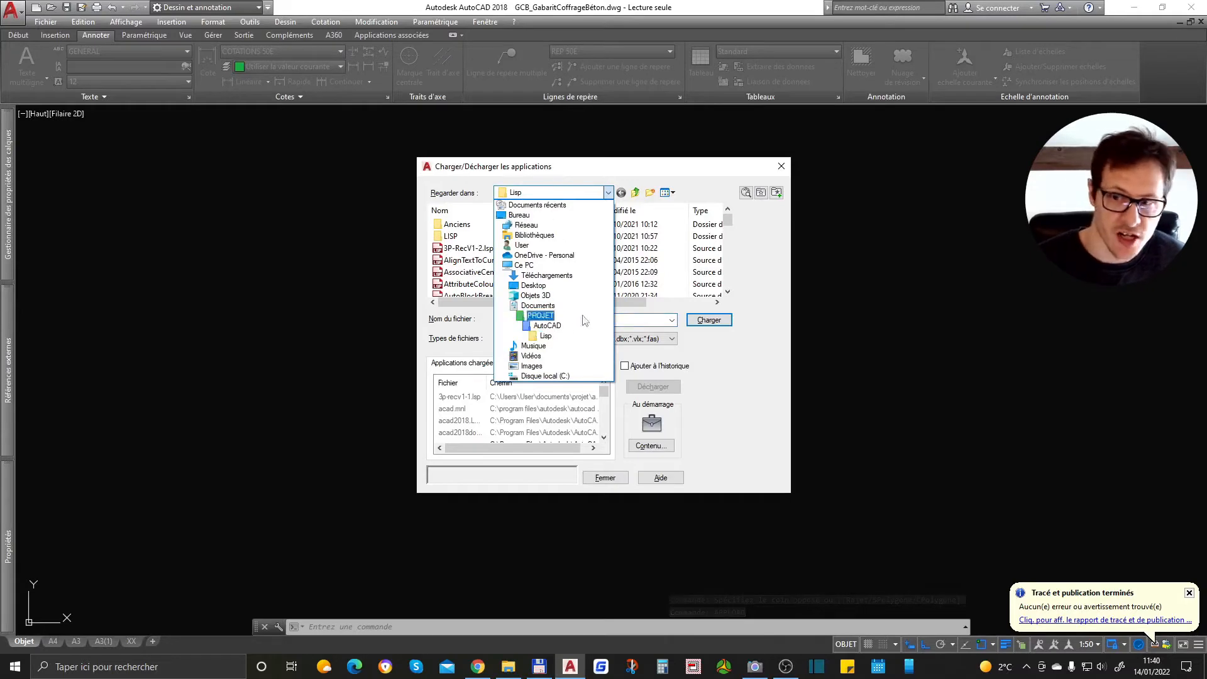
click(546, 336)
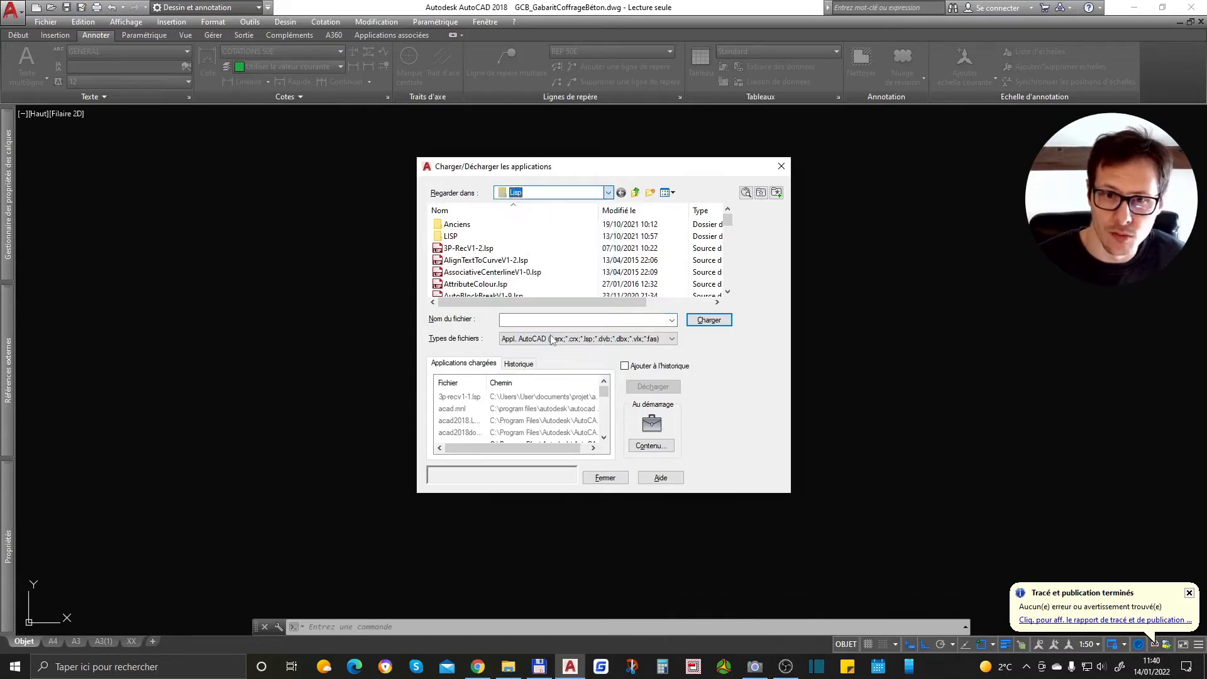
- Try to load the routines 3P-RecV1-2.lsp through AttributeColour.lsp together with CopyFieldV1-1.lsp and cumul-longueurs.lsp
click(468, 248)
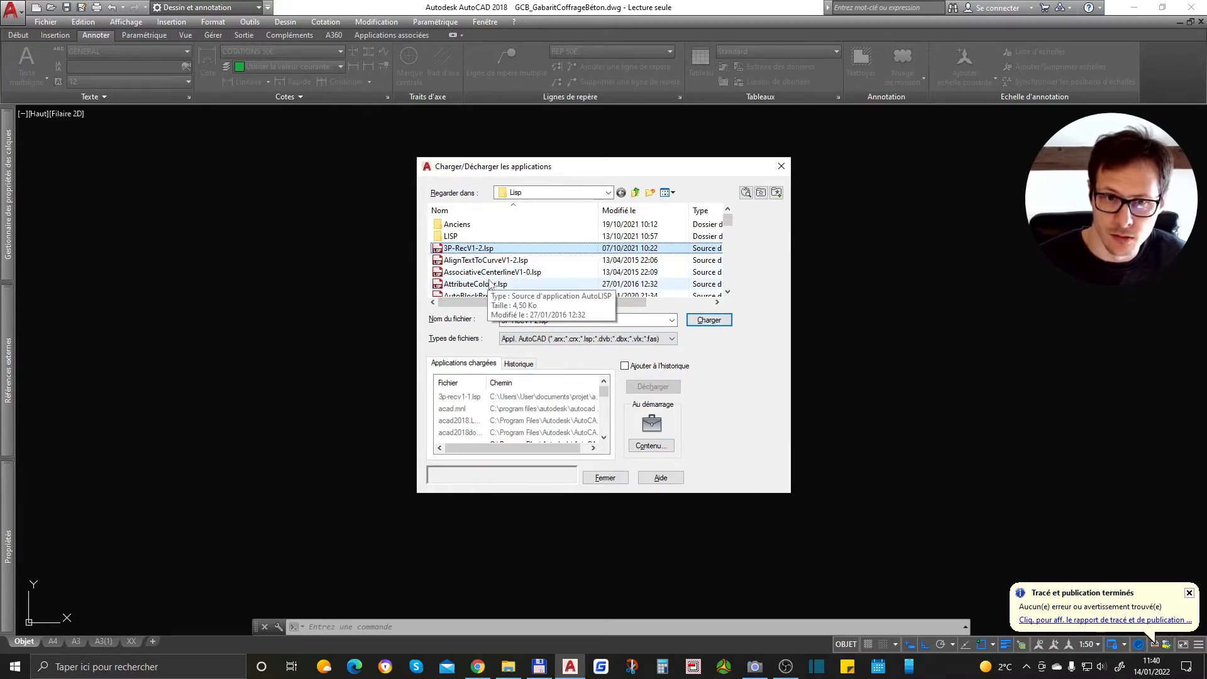
shift+click(488, 286)
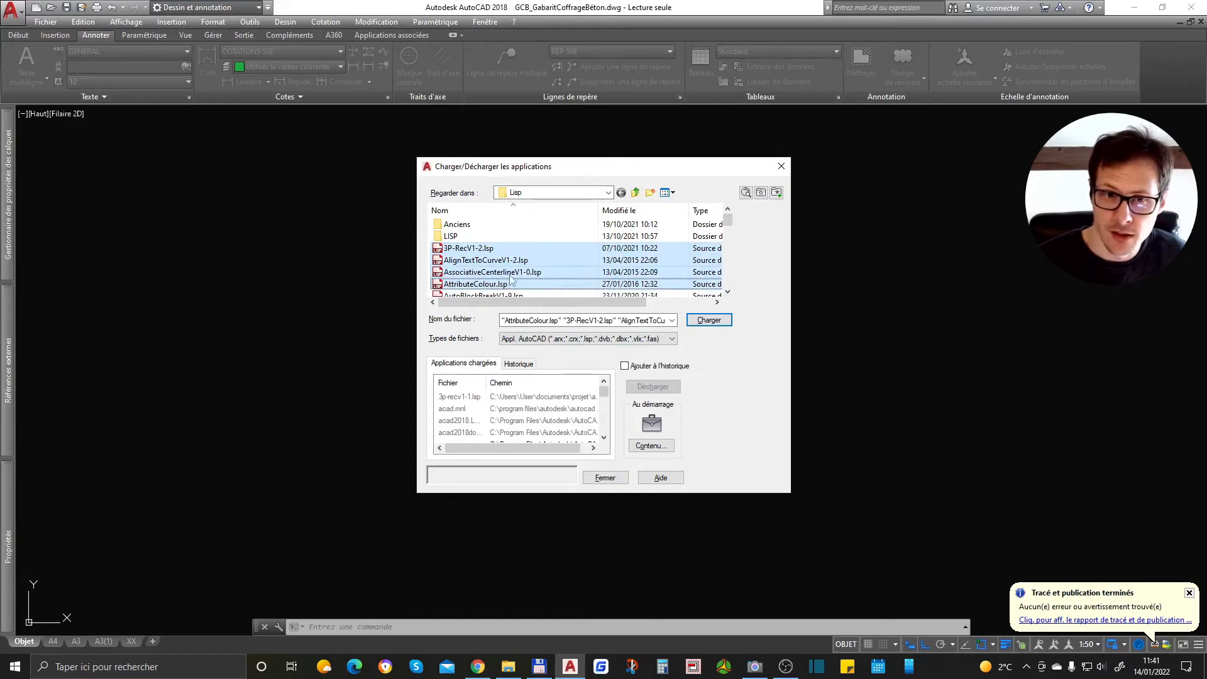
scroll(503, 264, down, 4)
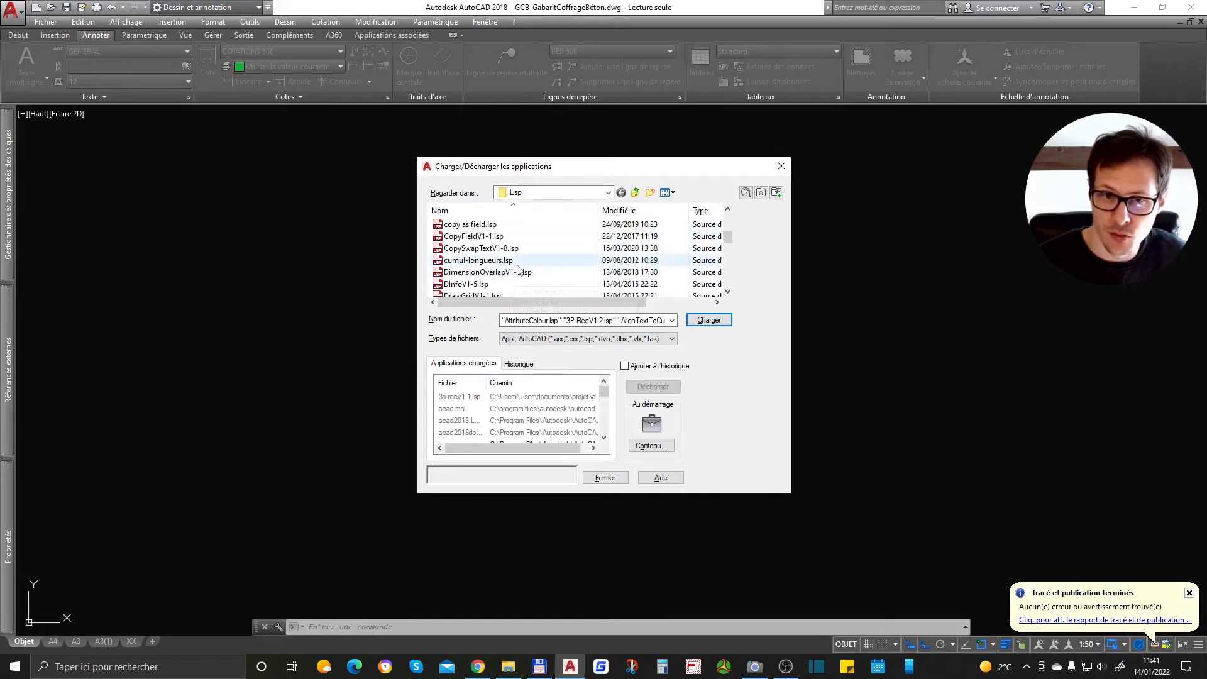
ctrl+click(491, 236)
ctrl+click(521, 260)
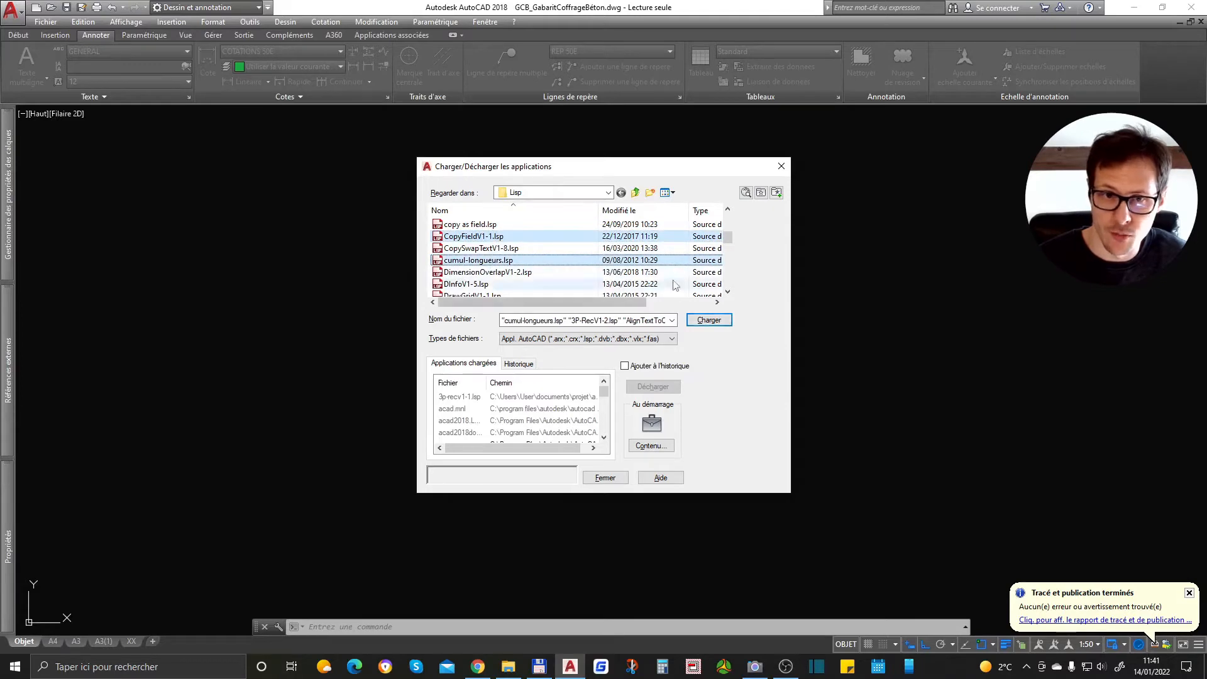
click(709, 320)
key(Escape)
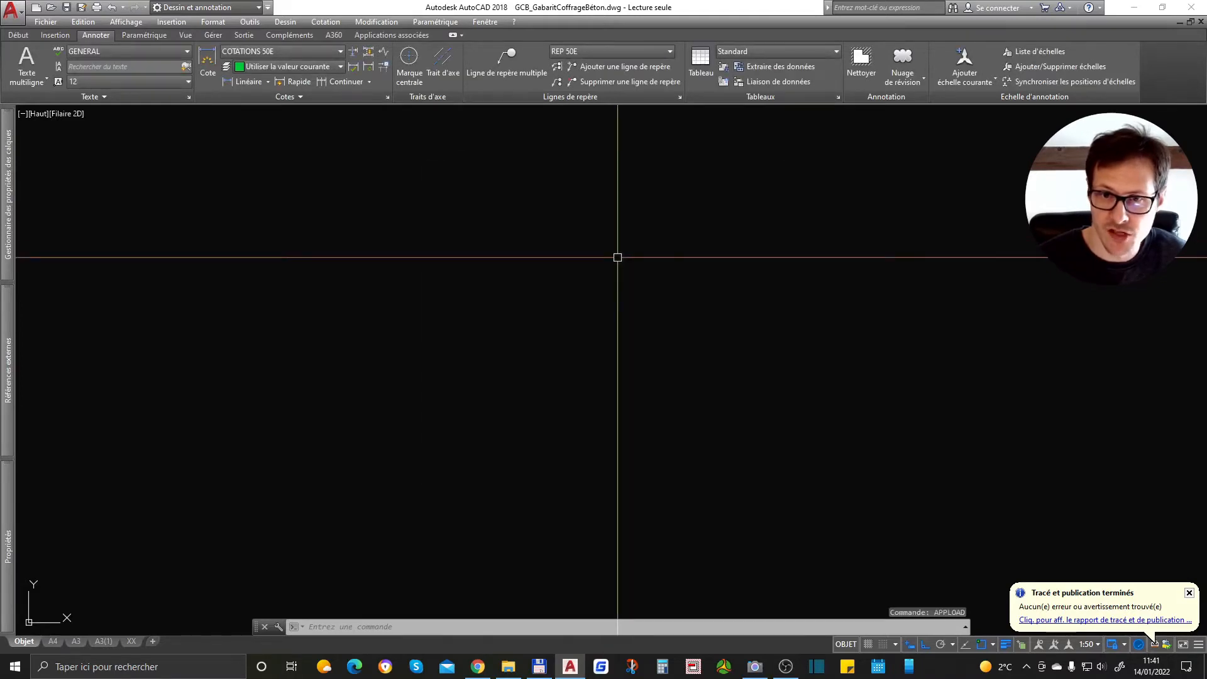
- Add all routines from 3P-RecV1-2.lsp through cumul-longueurs.lsp in the Lisp folder to APPLOAD's startup applications, then leave APPLOAD
text(ap)
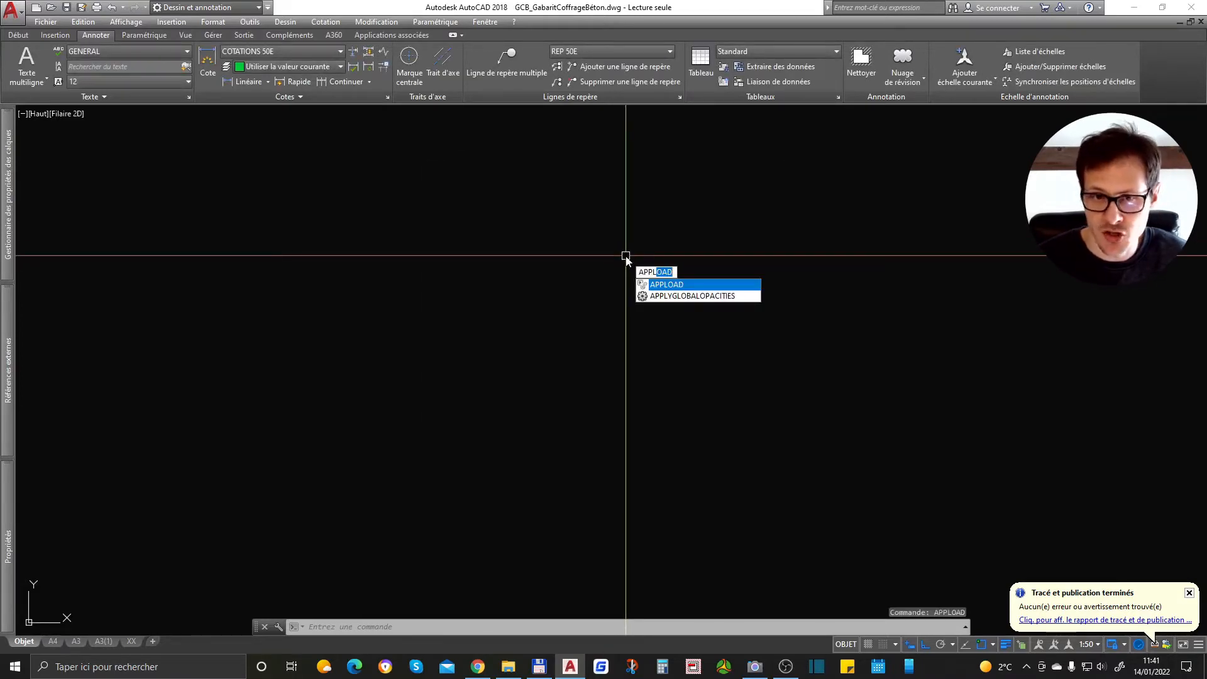
click(666, 285)
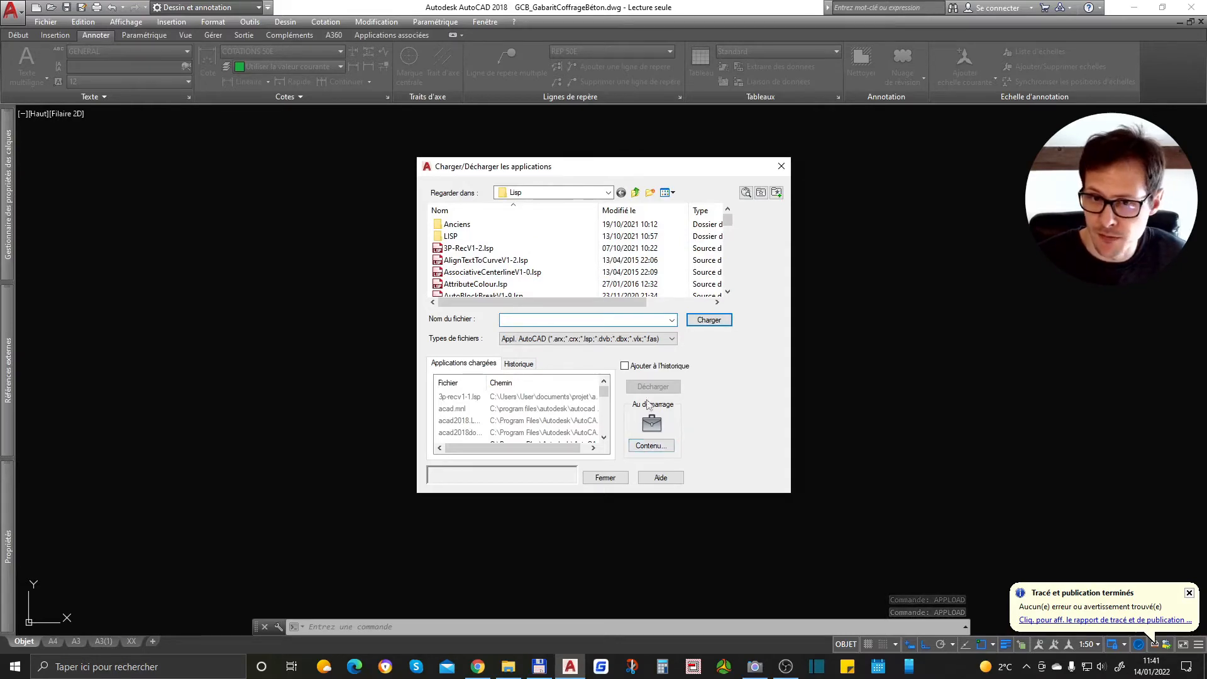
click(655, 448)
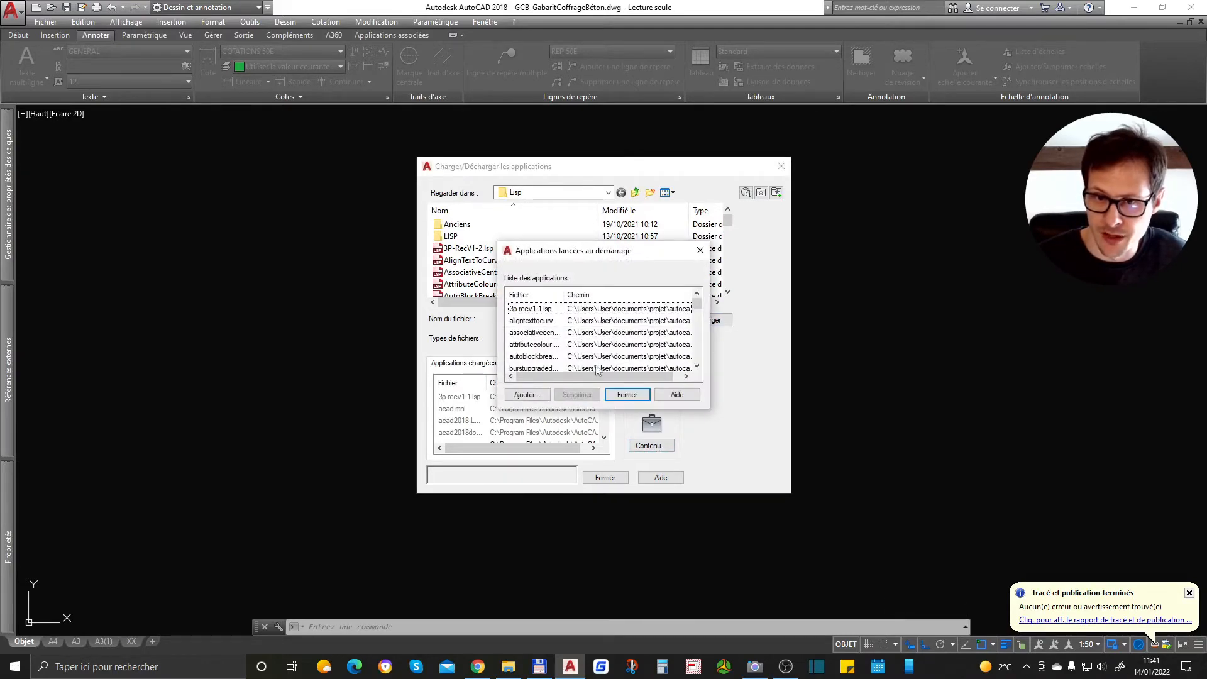
click(527, 394)
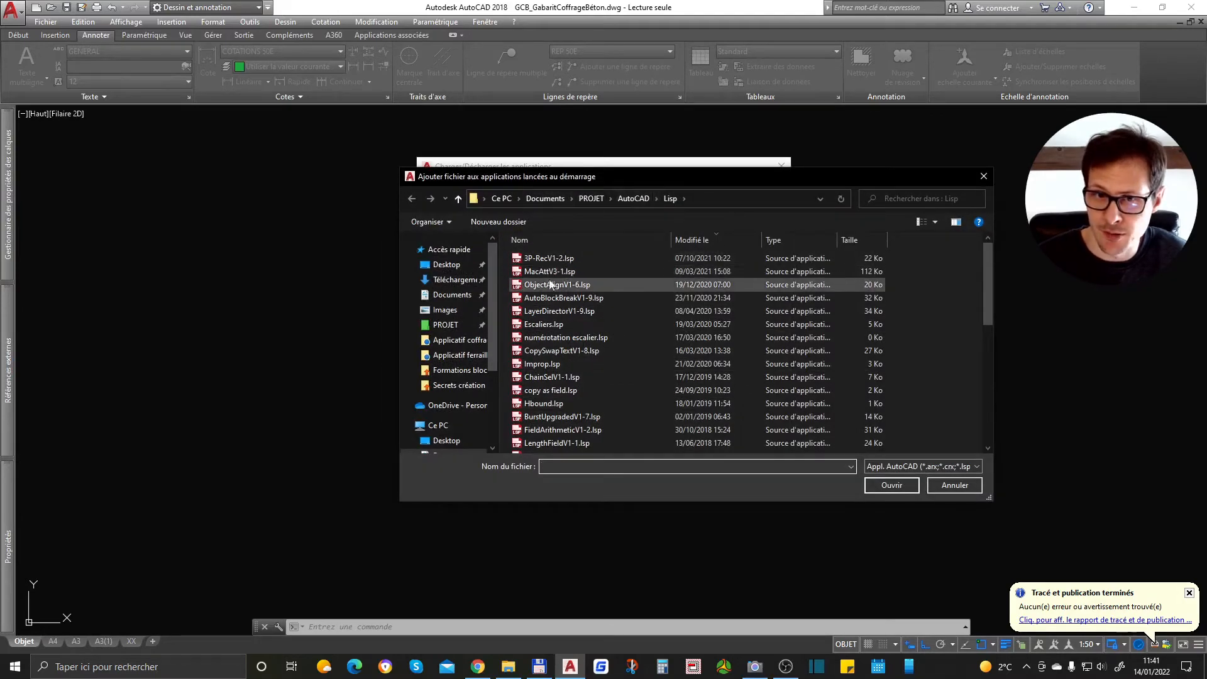
click(539, 284)
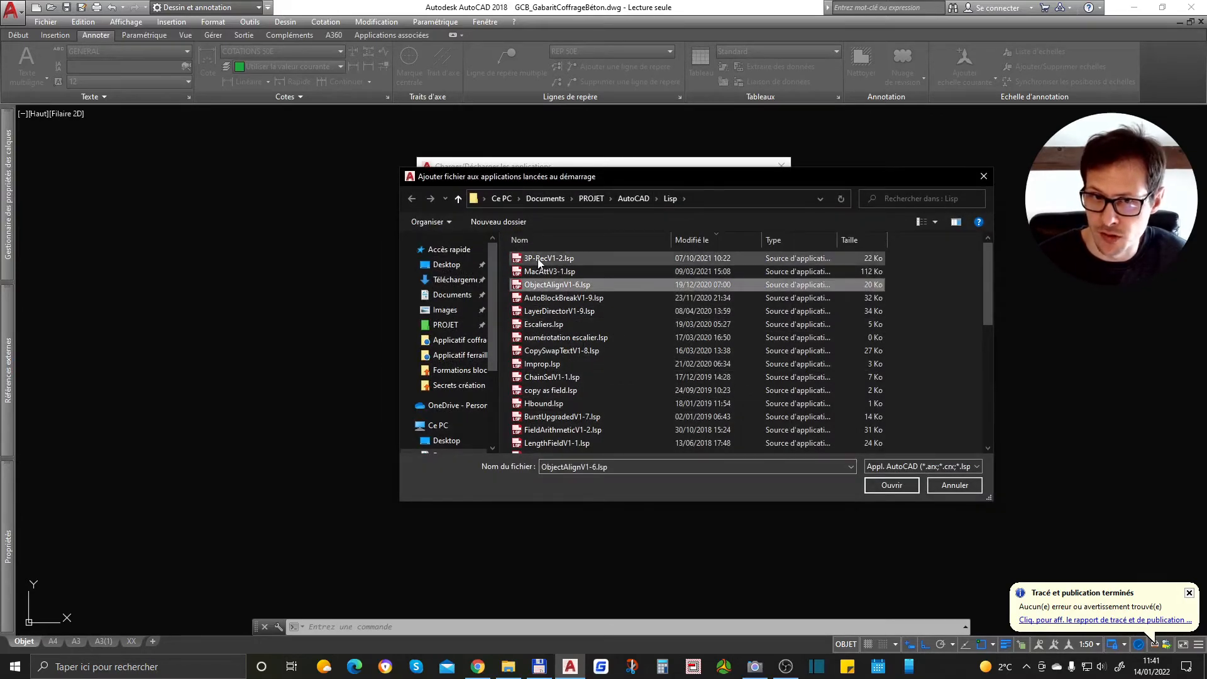
click(539, 259)
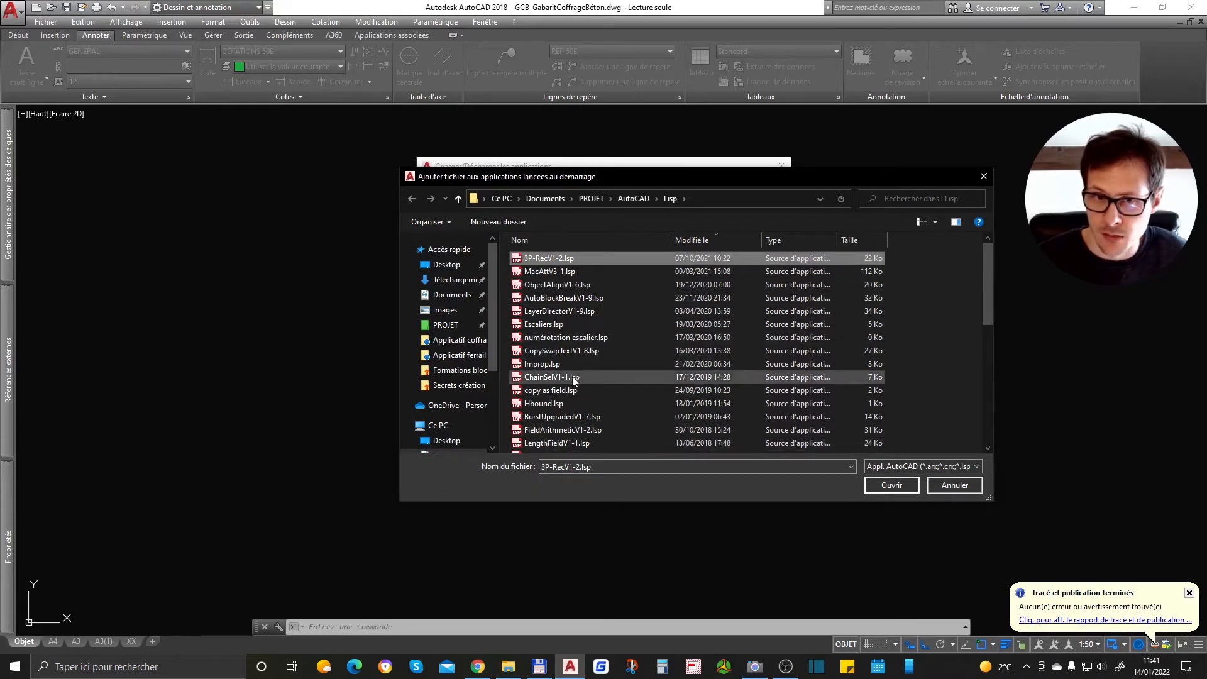
drag(984, 274, 990, 399)
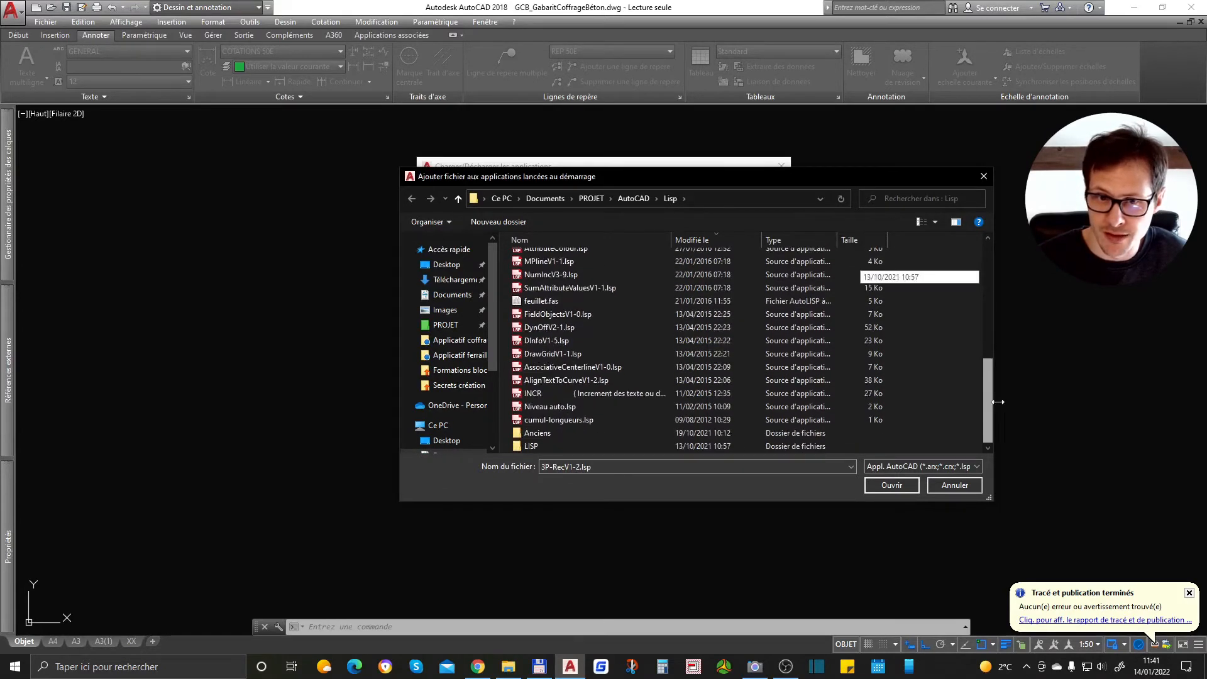
shift+click(583, 416)
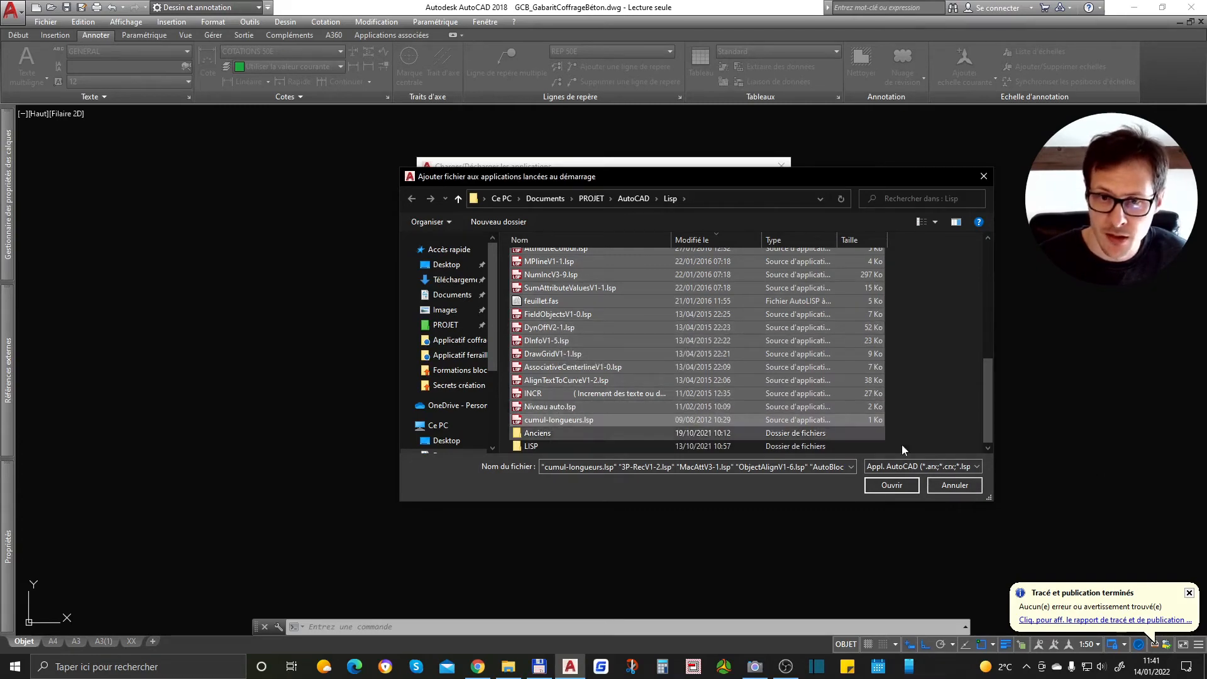
click(891, 484)
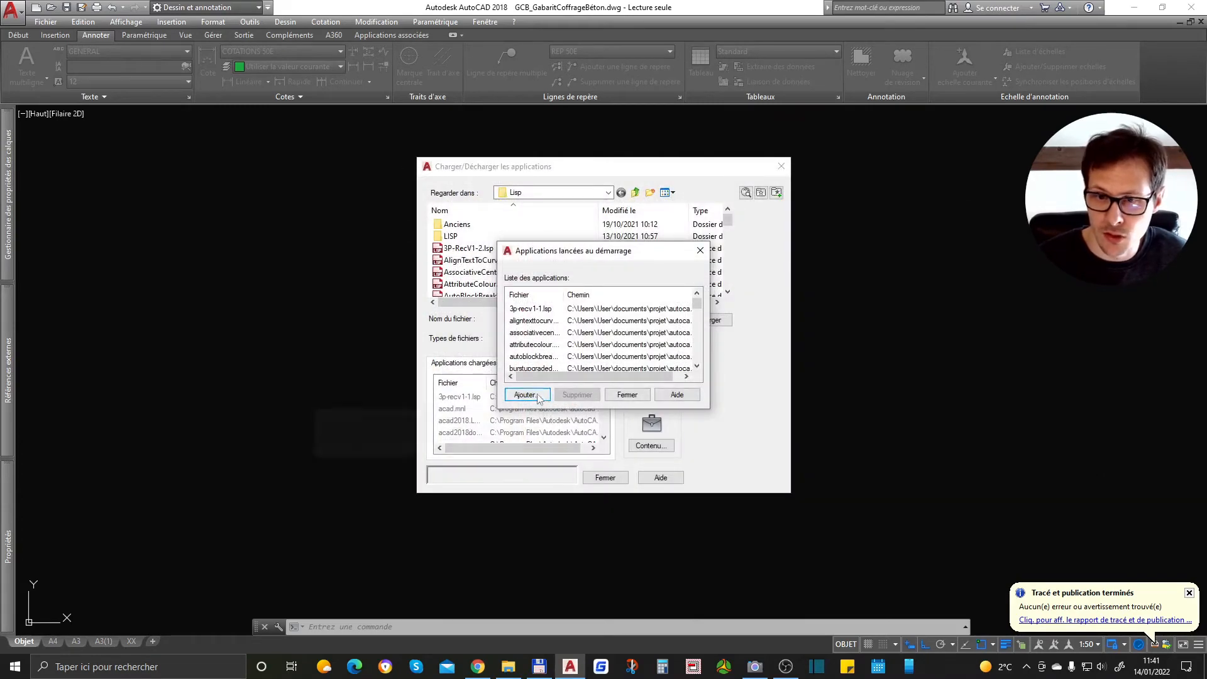
click(627, 394)
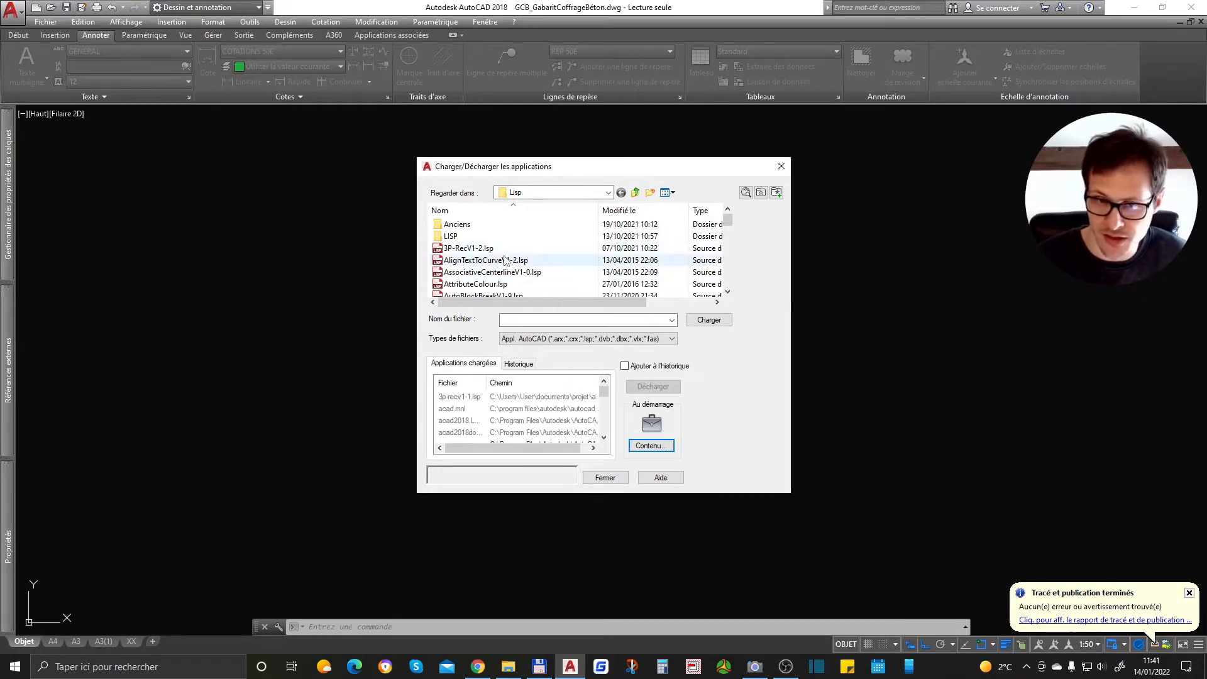
click(473, 247)
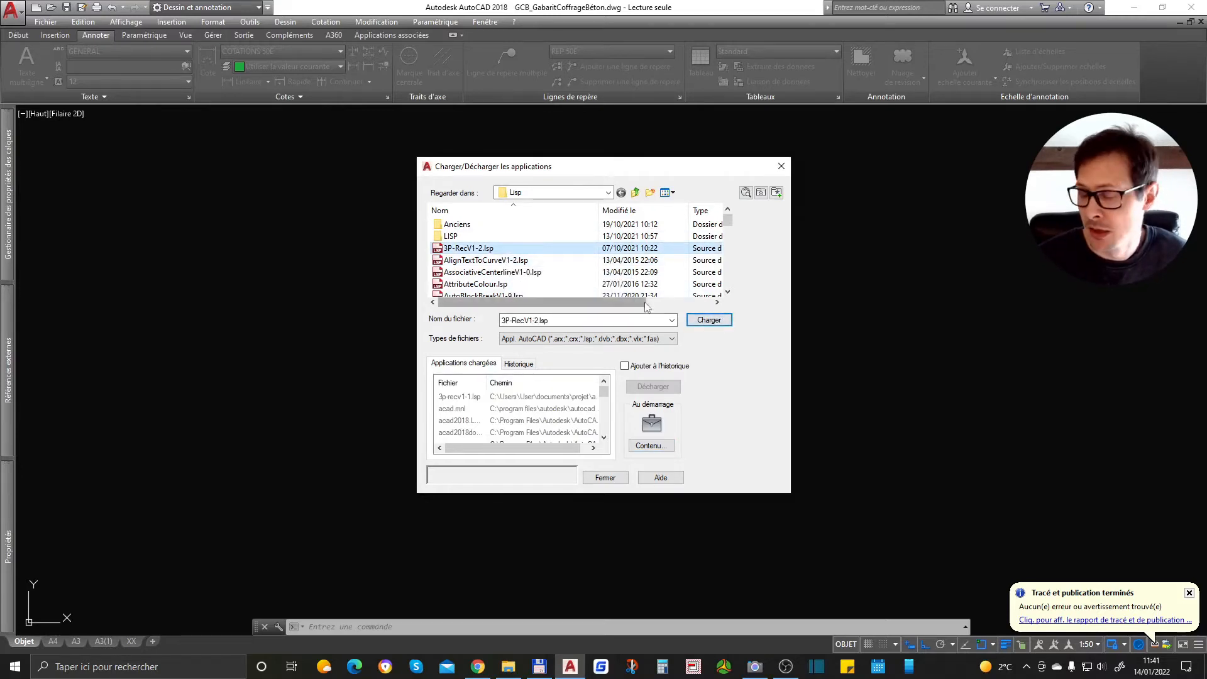
key(Escape)
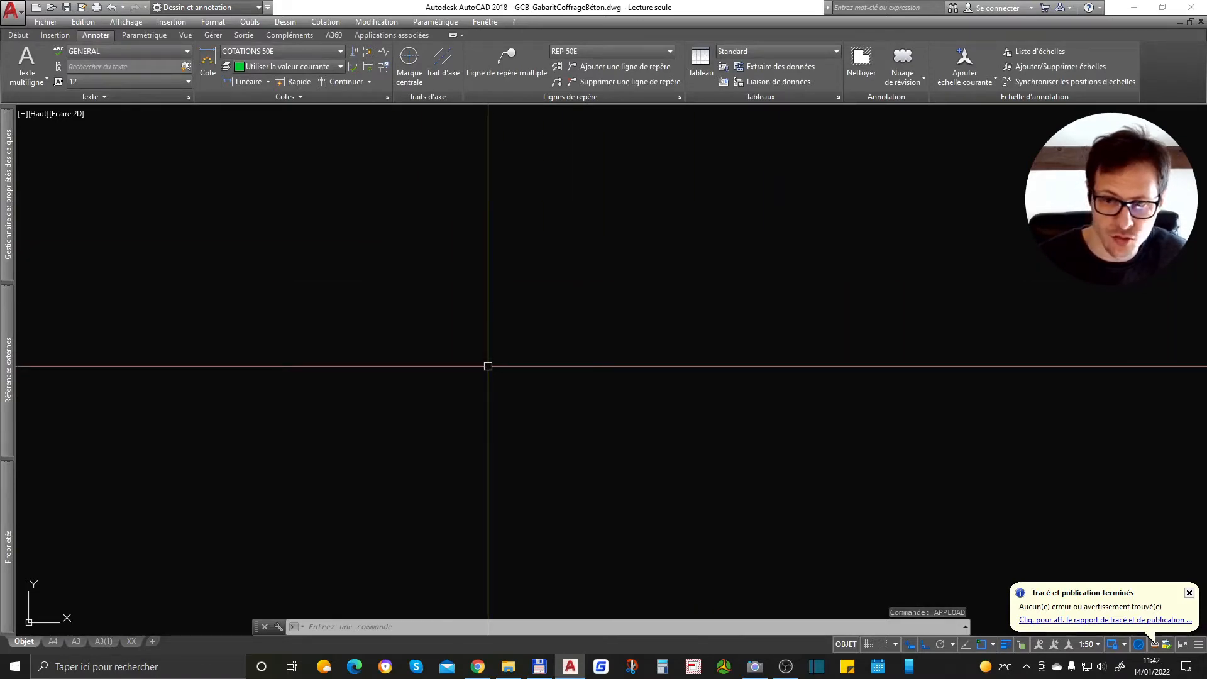
- Run INCR to view its incrementing options, cancel it, and look through the suggested commands beginning with INC
text(IN)
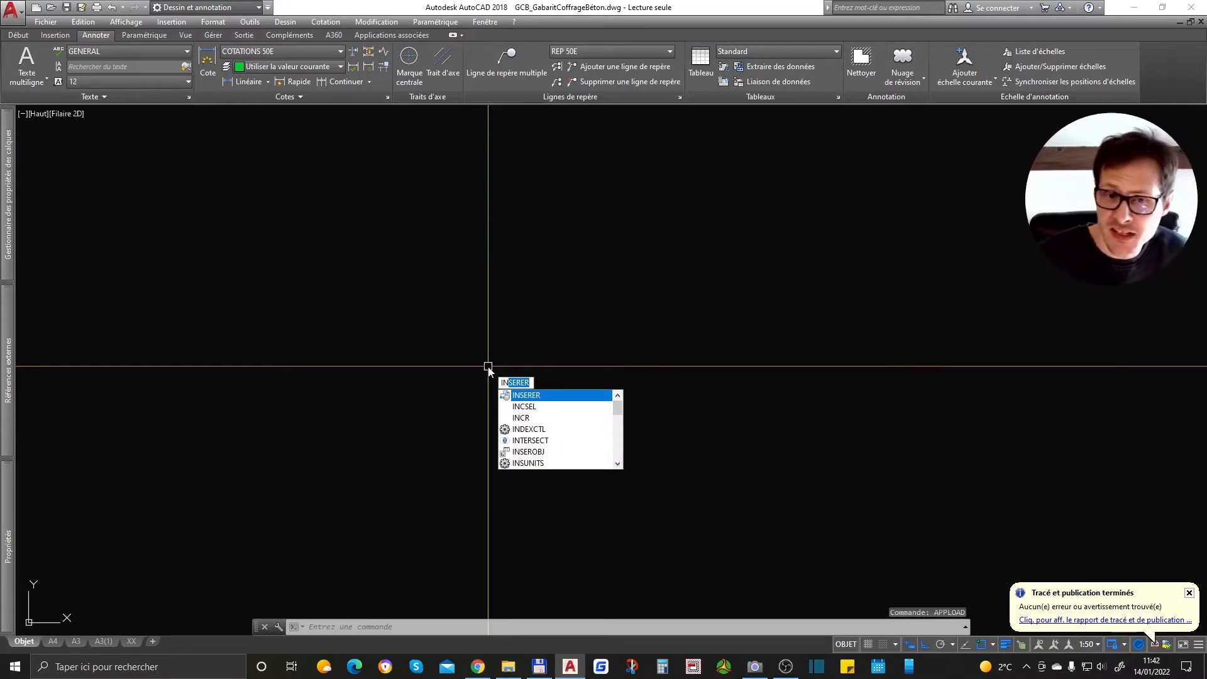
text(C)
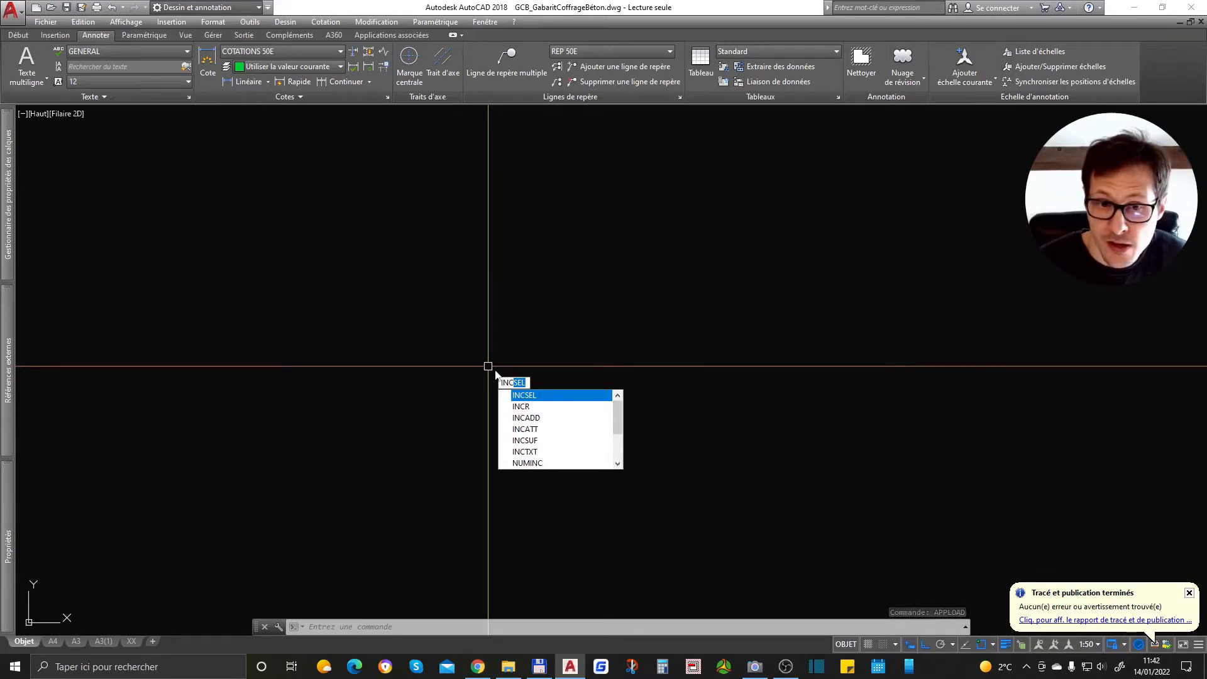
click(544, 411)
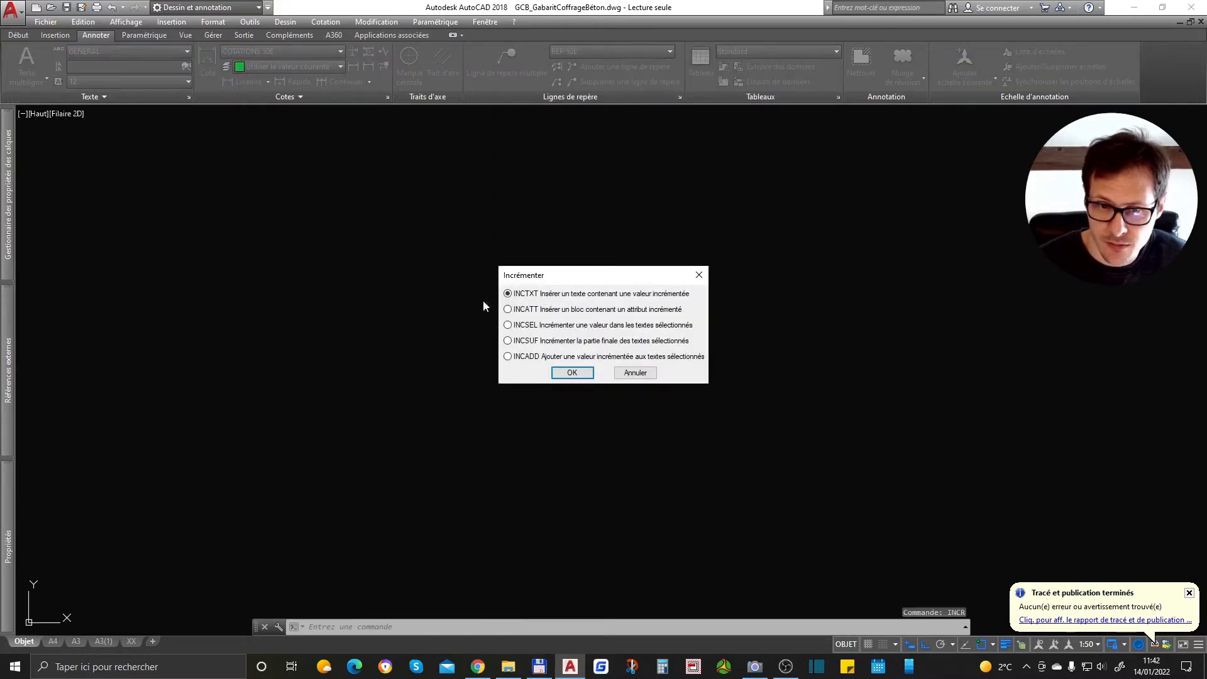
key(Escape)
text(INc)
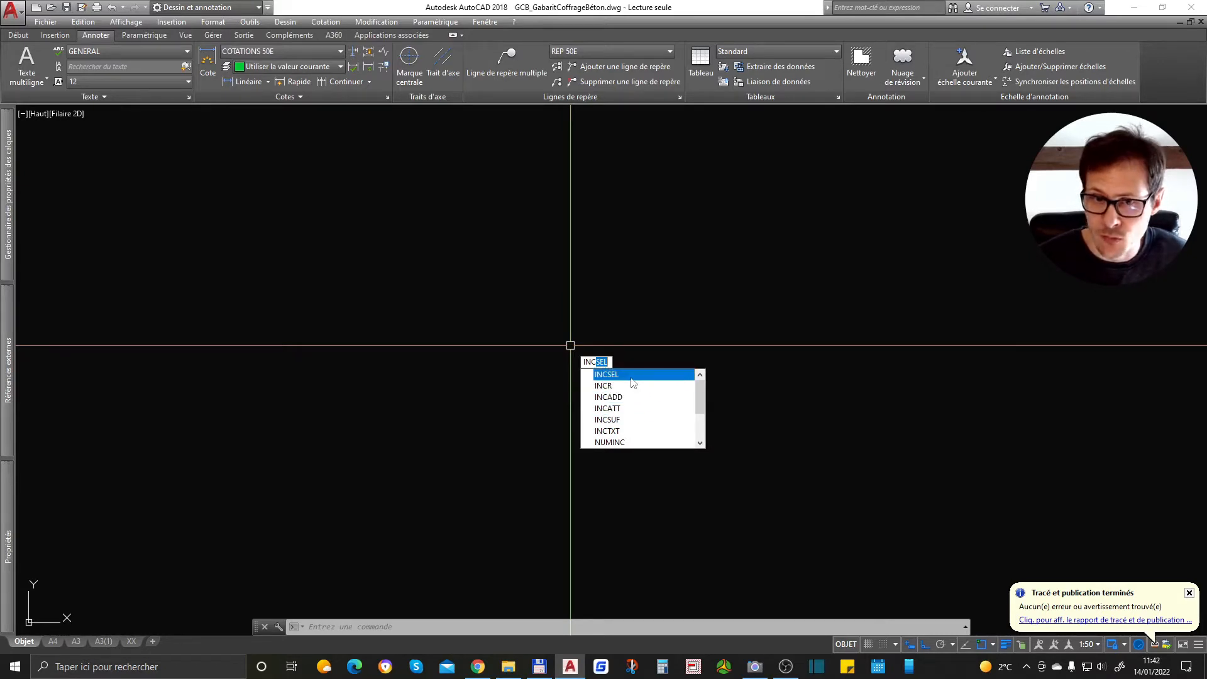
key(Escape)
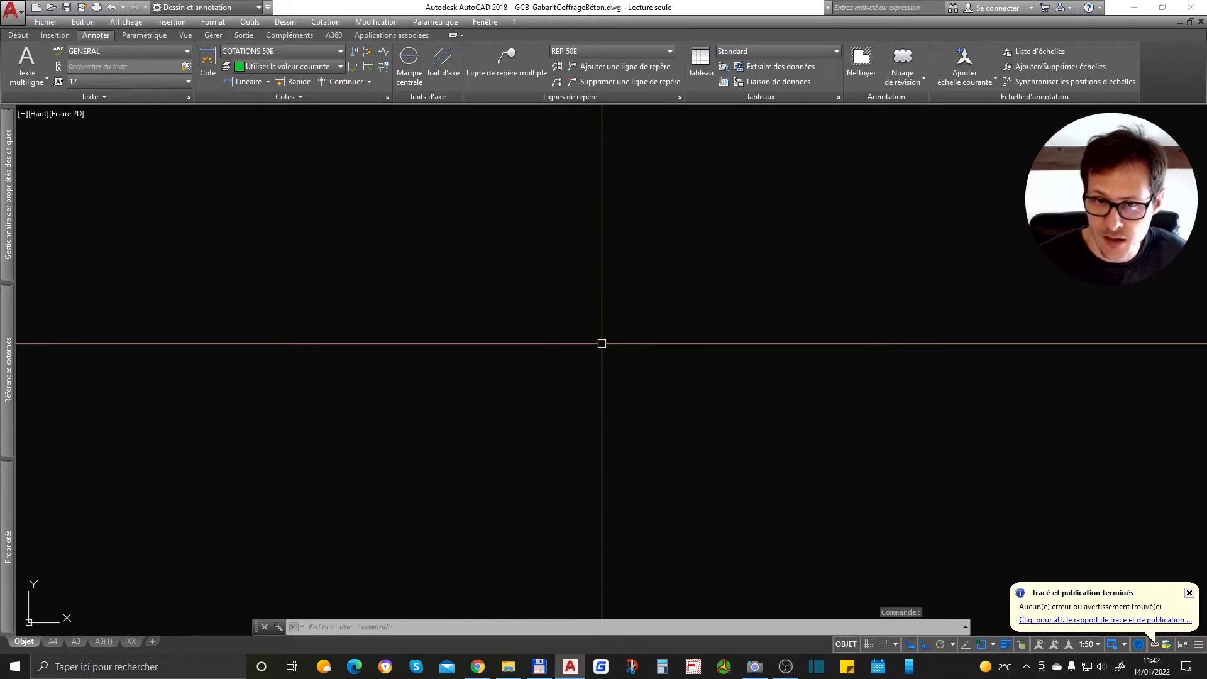
key(Escape)
- Place a single-line text reading 1 in the empty drawing, accepting the default height and rotation
text(TExte)
key(Return)
click(478, 320)
key(Return)
key(Return)
text(1)
key(Return)
key(Return)
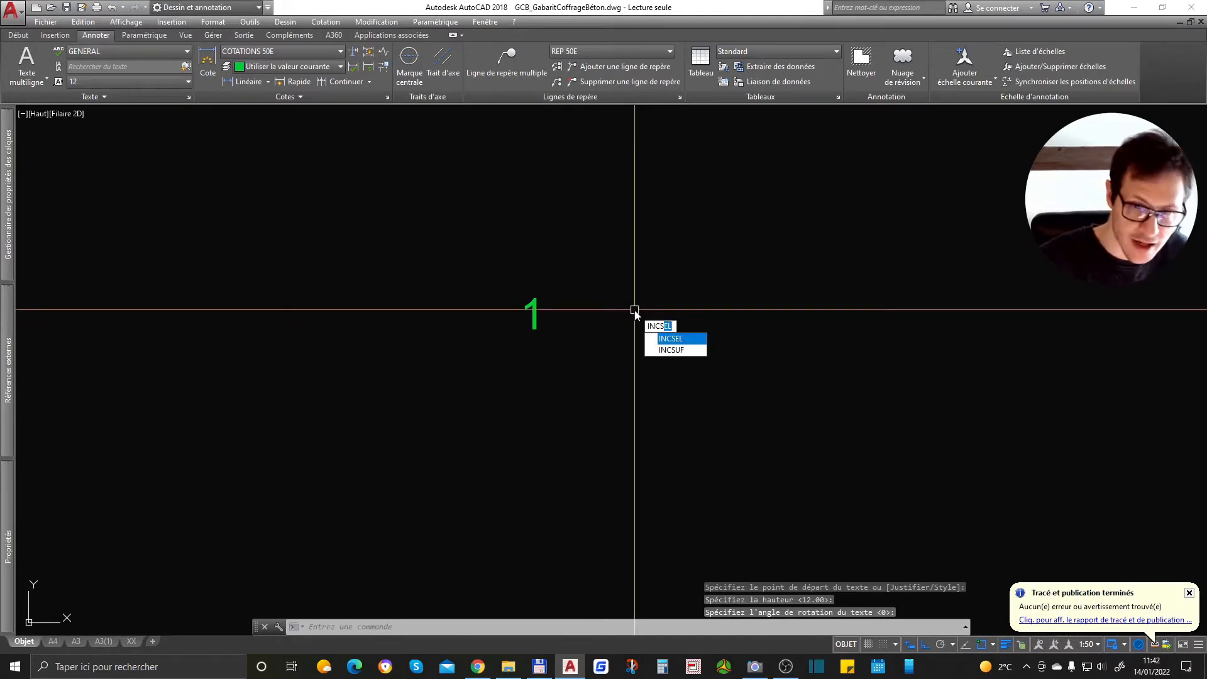
key(Escape)
key(Escape)
- Copy the text 1 straight down as a linear array of 10 items
click(558, 266)
click(512, 339)
text(c)
key(Return)
click(586, 322)
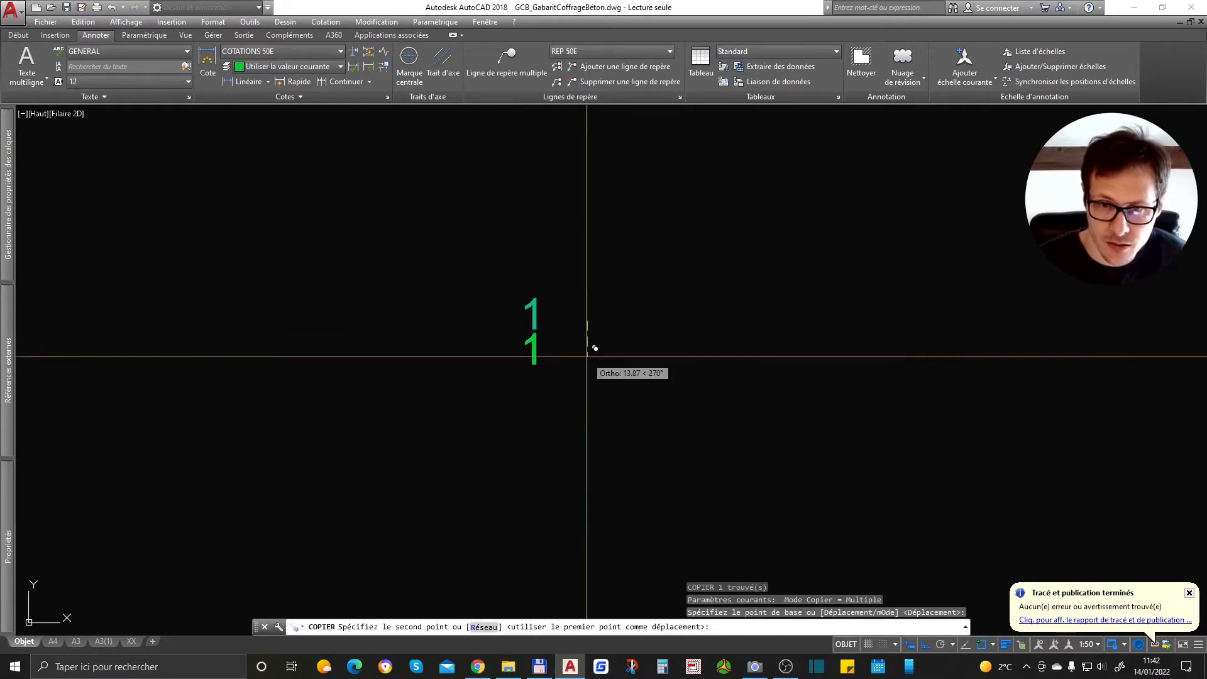
text(r)
key(Return)
text(1)
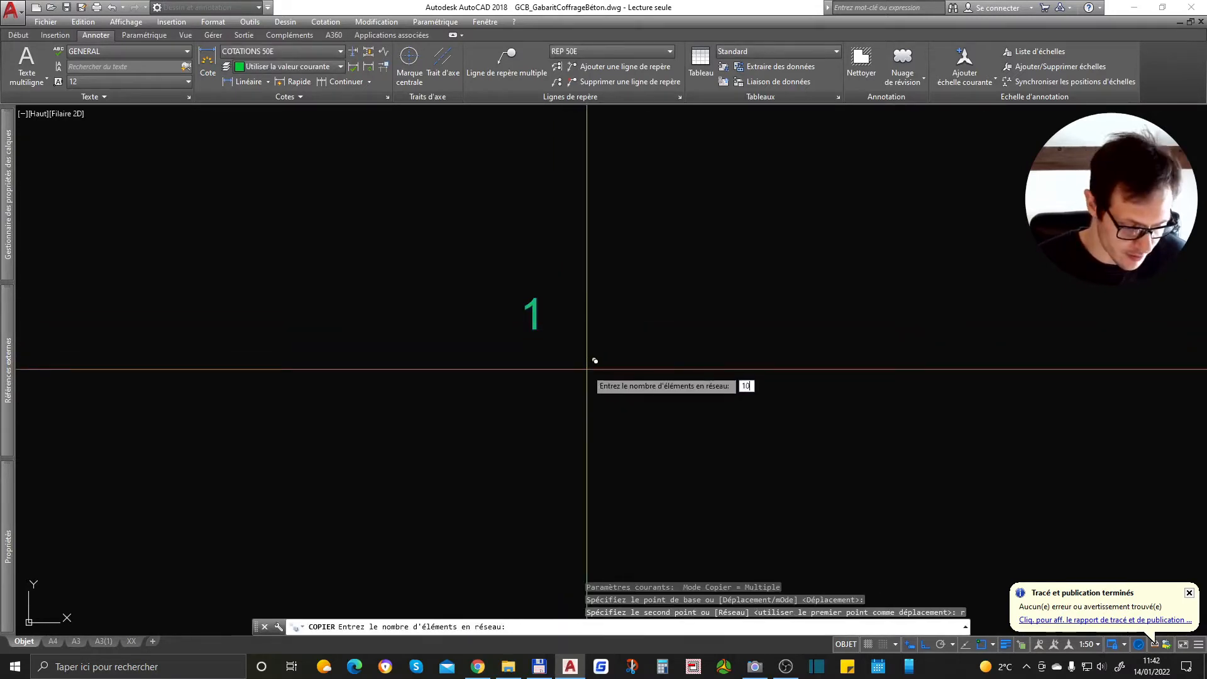
text(0)
key(Return)
click(586, 368)
scroll(566, 364, down, 3)
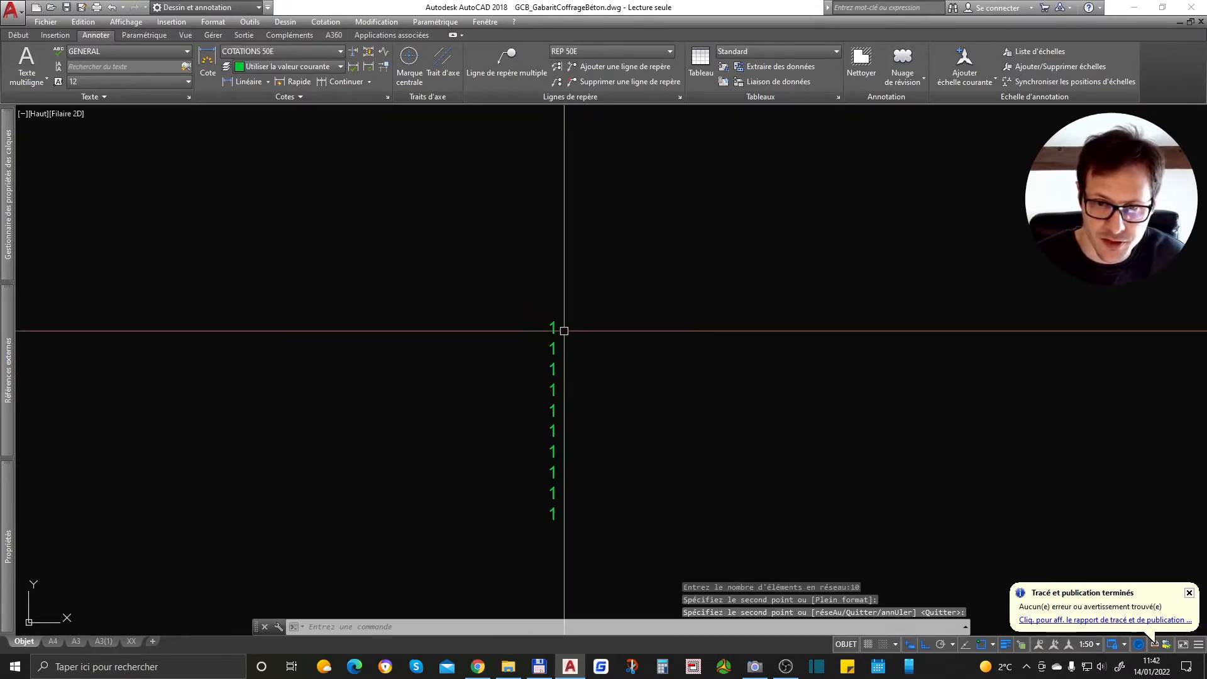
- Start INCSEL with a starting value of 01, an increment of 1 and the prefix Poutre
text(INCSEL)
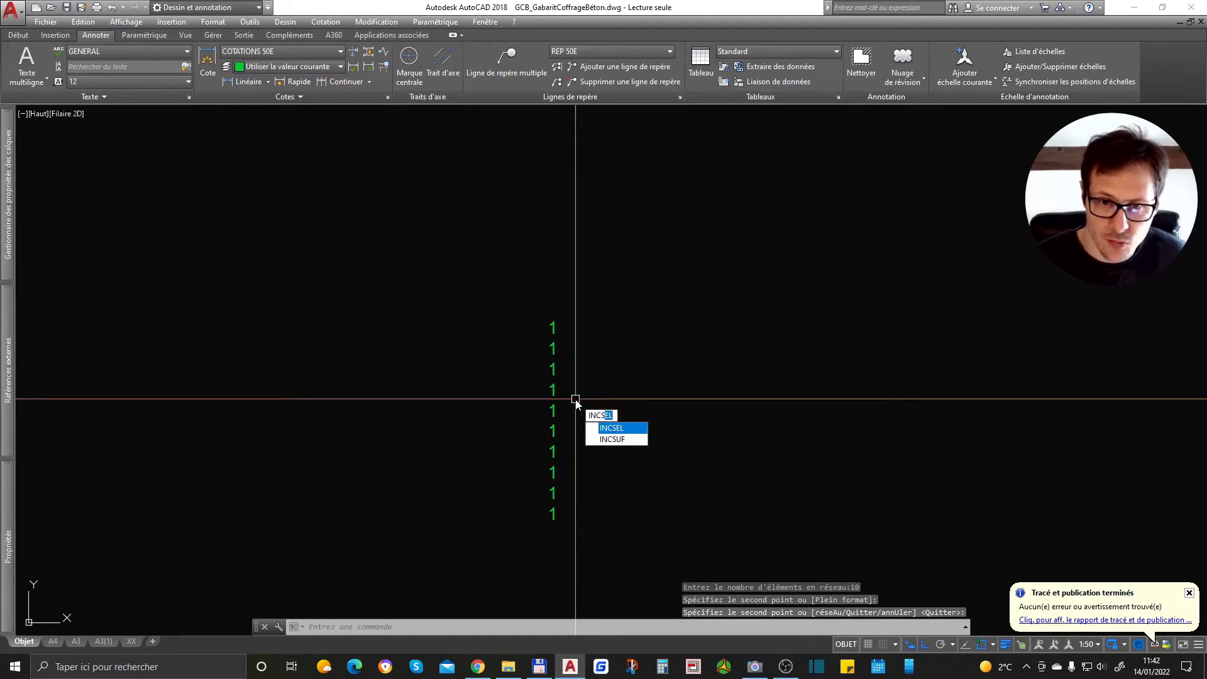
key(Return)
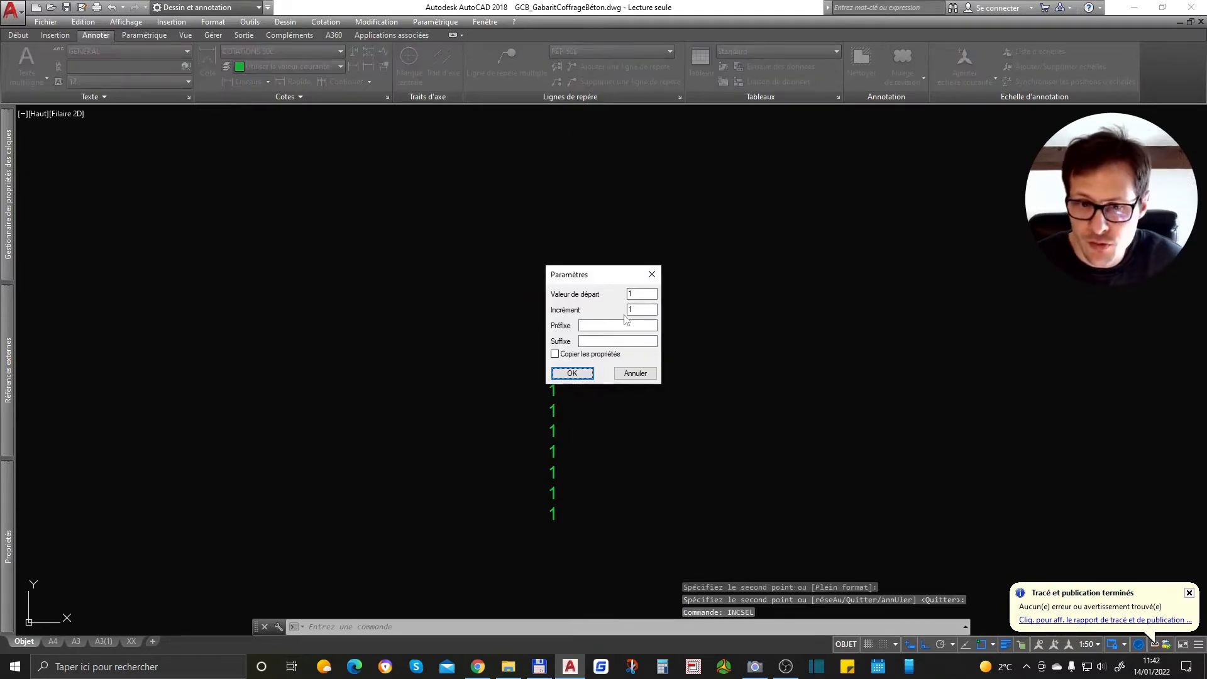
click(585, 326)
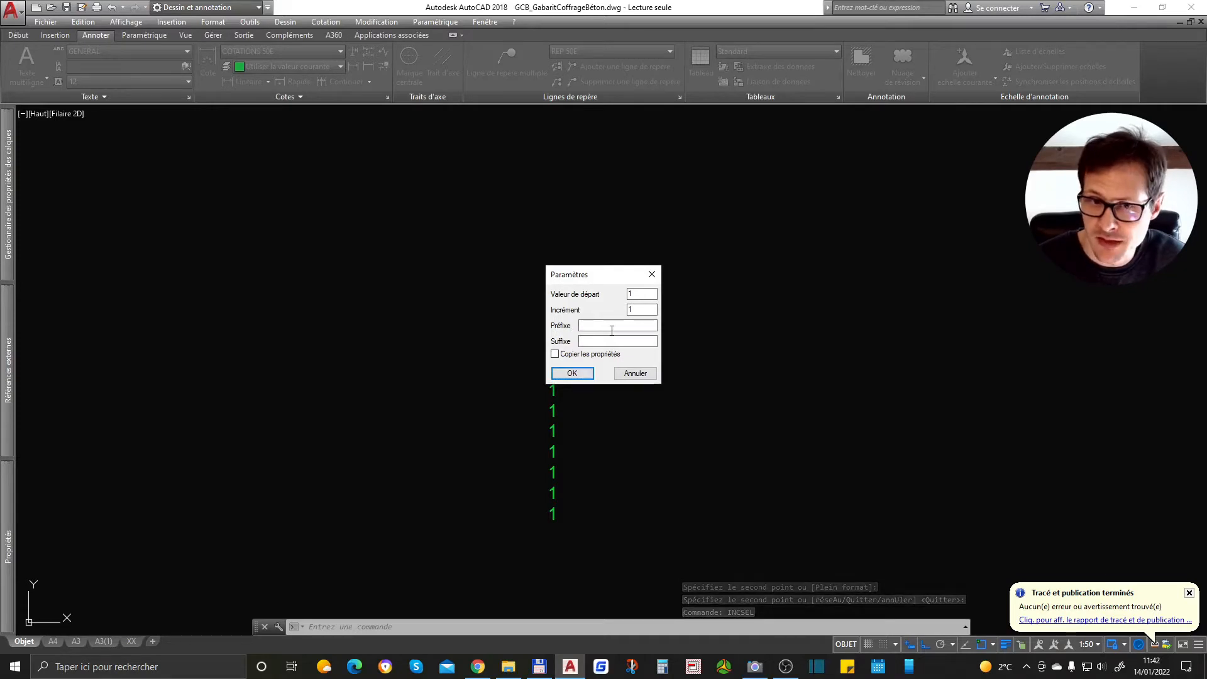
text(Poutre)
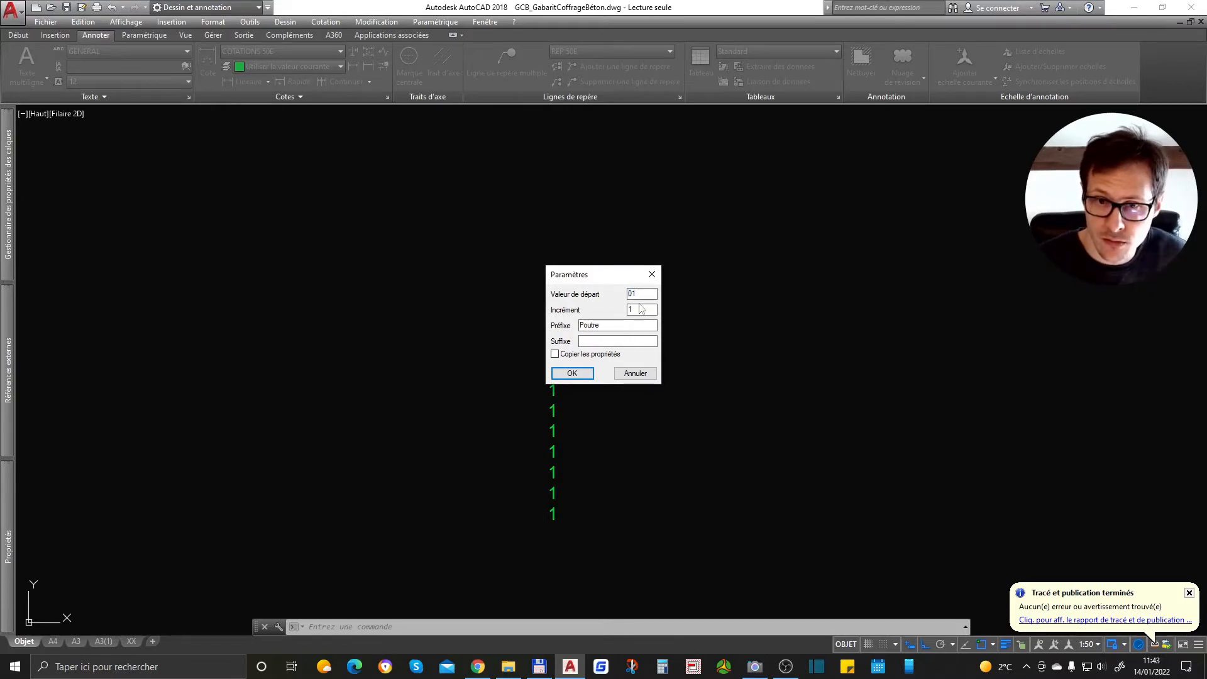
click(574, 373)
- Apply the Poutre numbering to the ten texts one by one down the column, including the seventh text twice
click(552, 328)
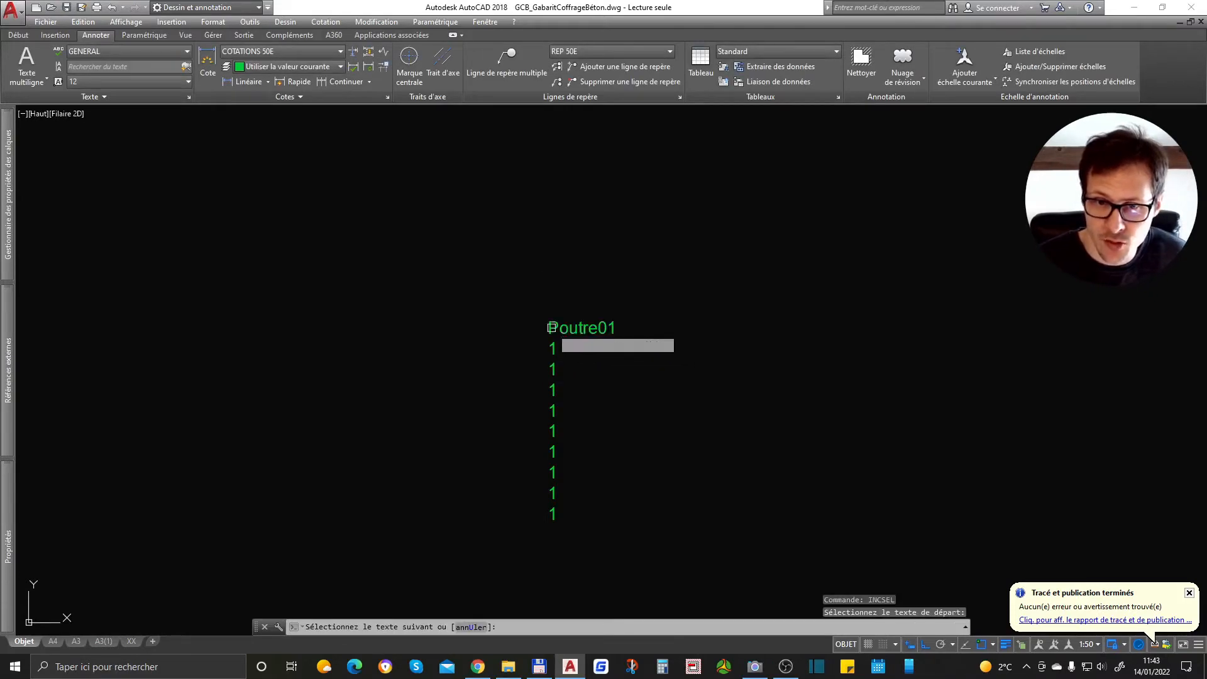
click(552, 348)
click(553, 369)
click(553, 390)
click(552, 411)
click(552, 431)
click(553, 452)
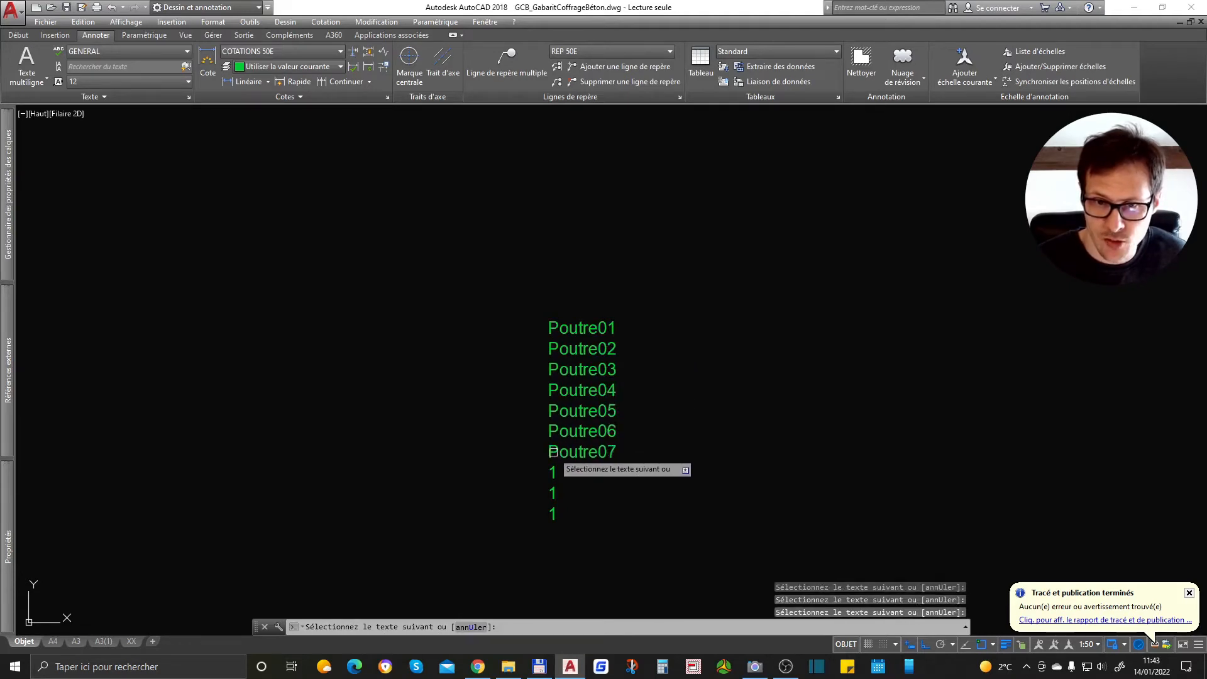
click(553, 459)
click(553, 472)
click(552, 493)
click(553, 513)
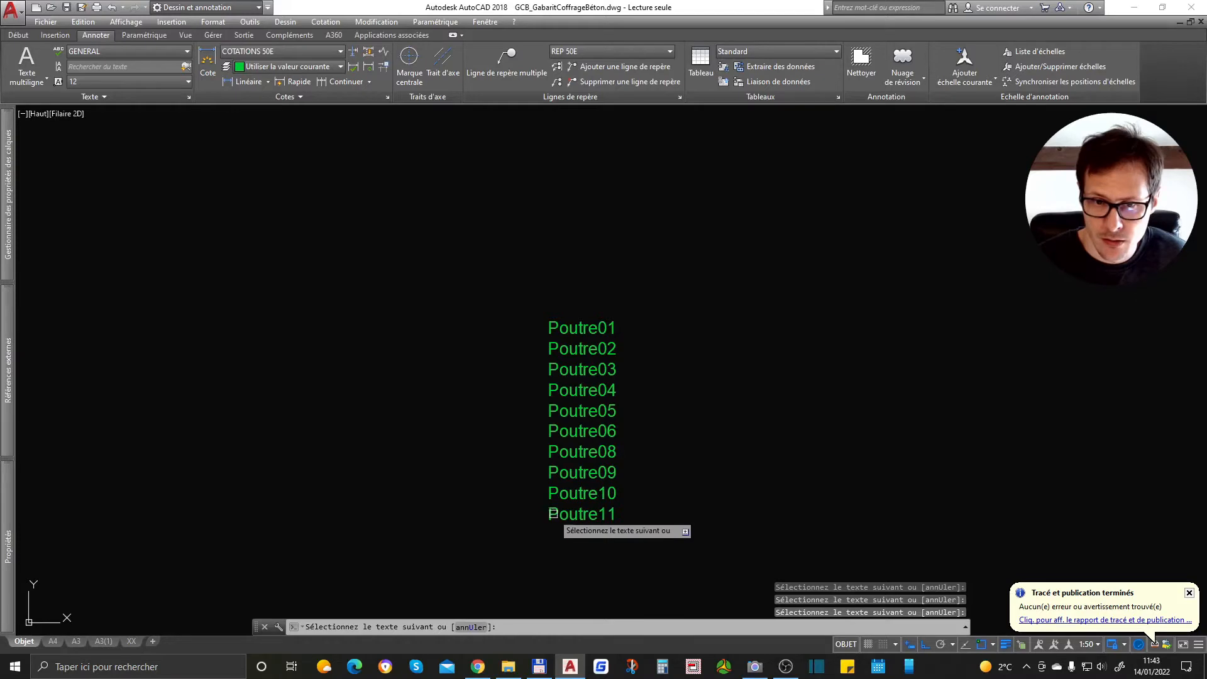
- Continue the numbering on the seventh text and the first three texts as Poutre12 to Poutre15, then end INCSEL
click(584, 452)
click(583, 328)
click(585, 352)
click(584, 370)
key(Return)
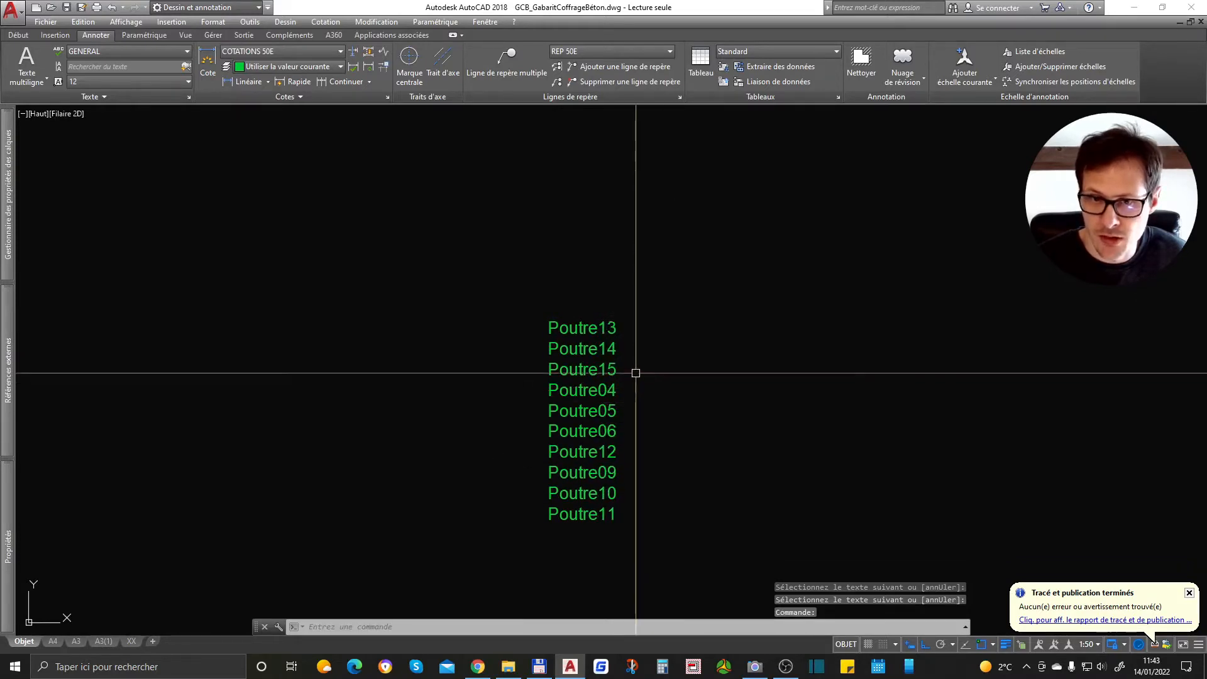
- Renumber the first four texts as P01A, P11A, P21A and P31A using INCSEL with prefix P, suffix A, start 01 and increment 10
text(INCS)
key(Return)
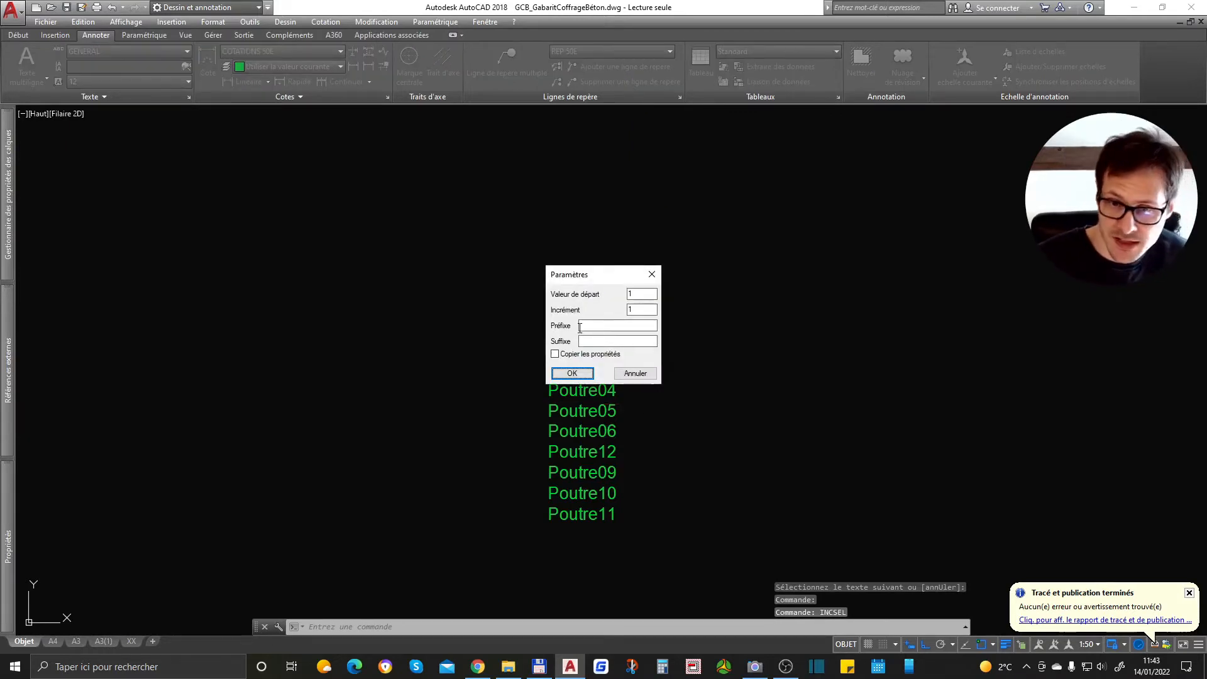
text(P)
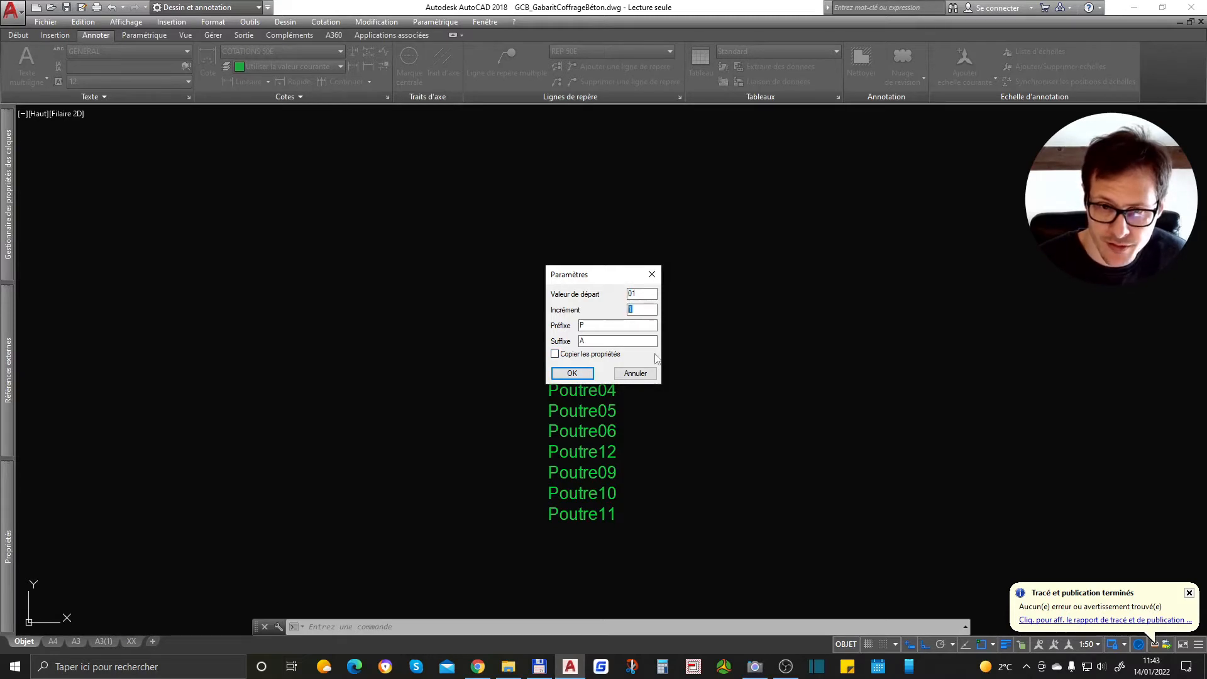
key(Return)
click(607, 327)
click(608, 348)
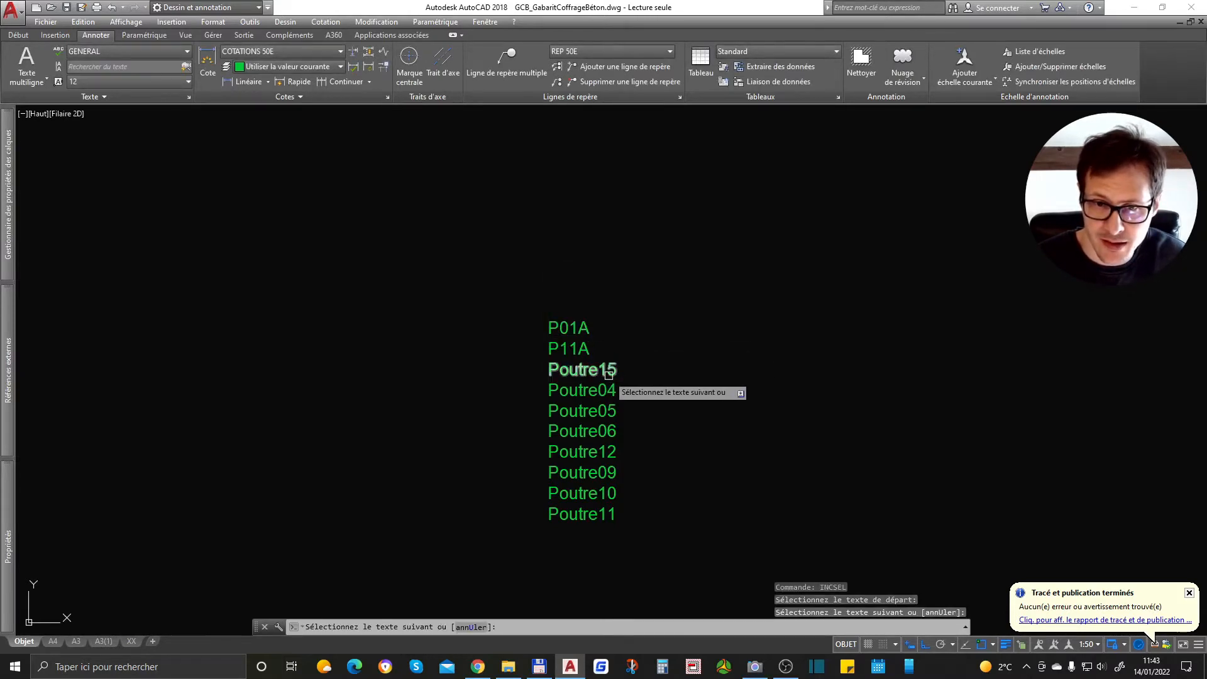
click(607, 371)
click(608, 390)
key(Return)
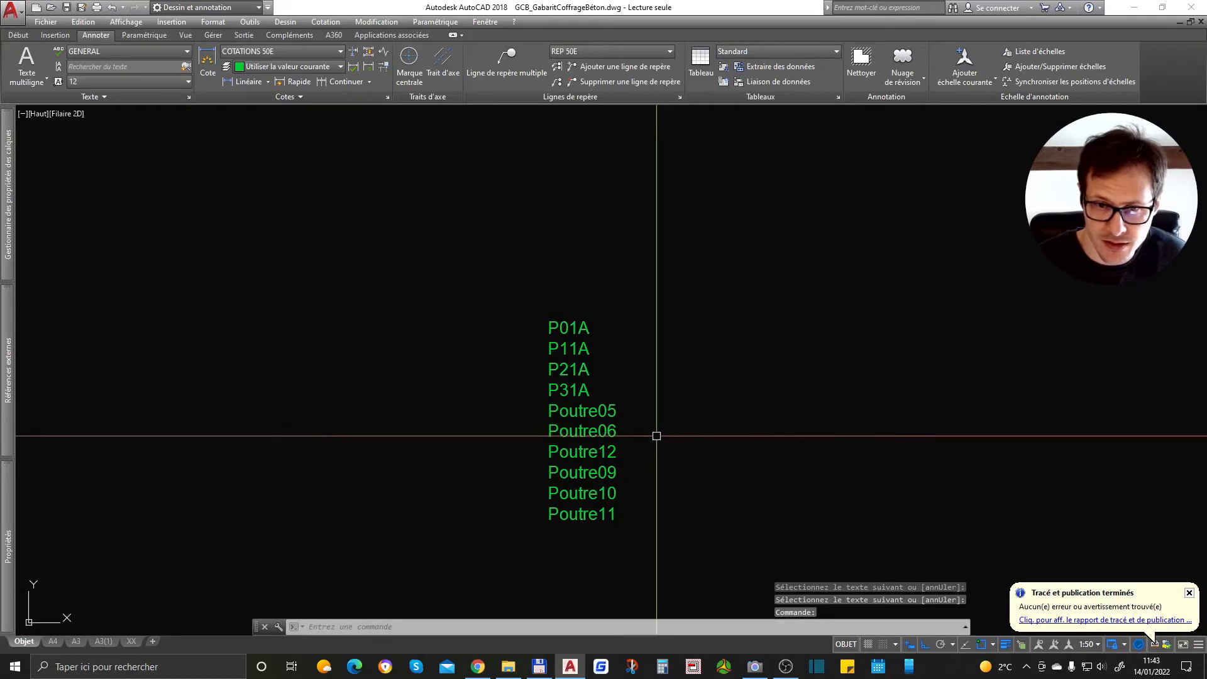
- Run INCR to review its five incrementing options, then leave it without incrementing anything
text(INCSEL)
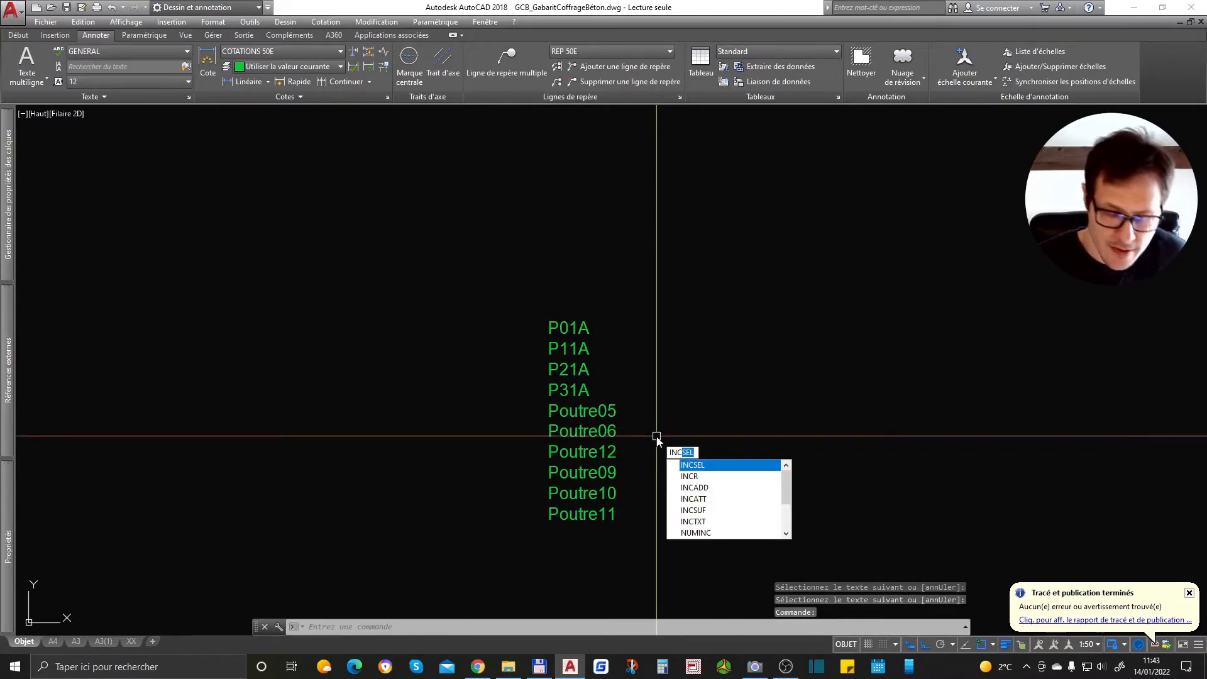
key(Down)
key(Return)
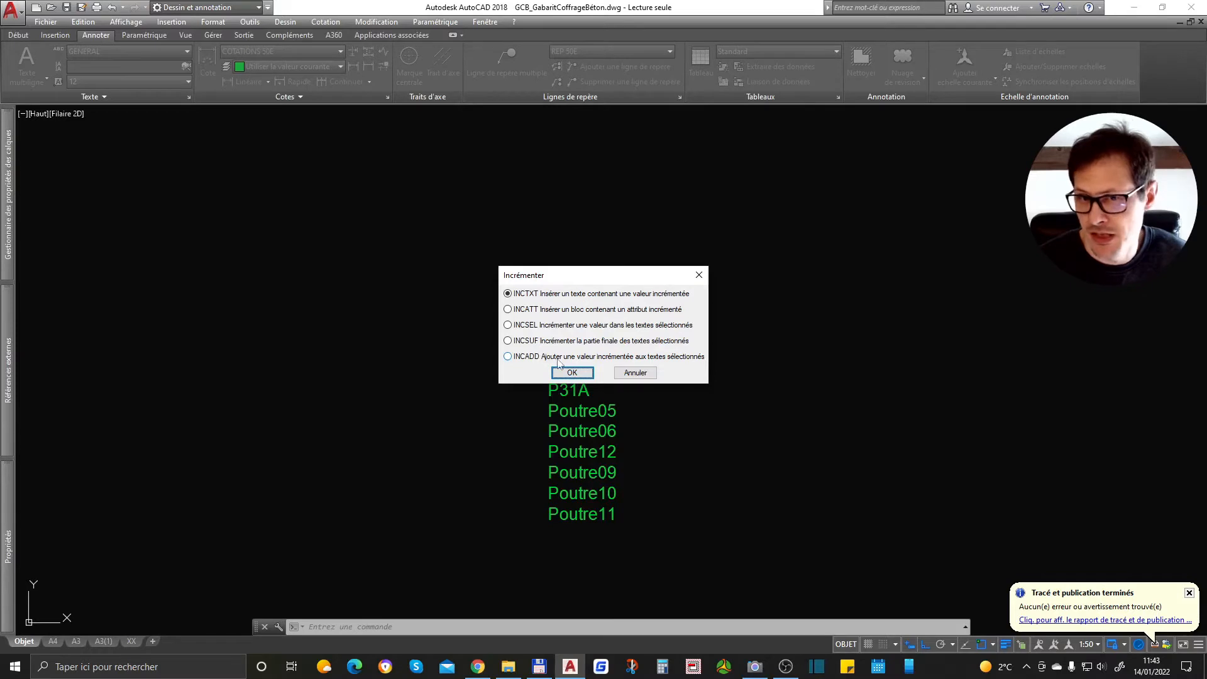
click(572, 371)
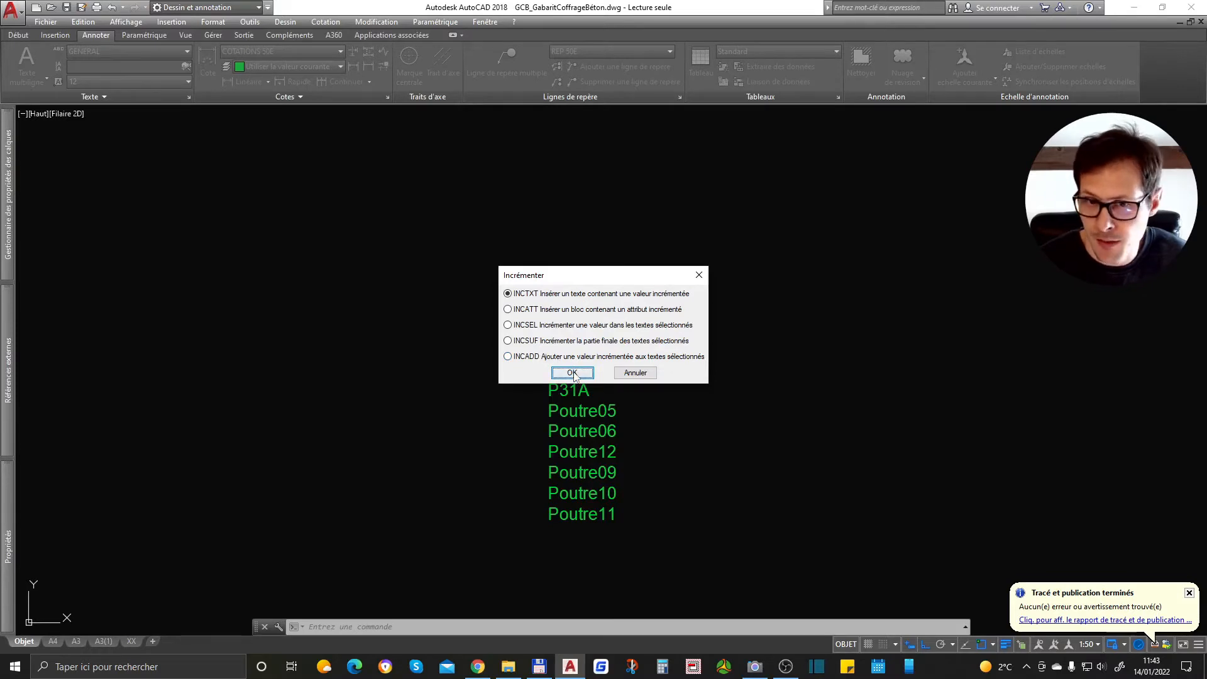
key(Escape)
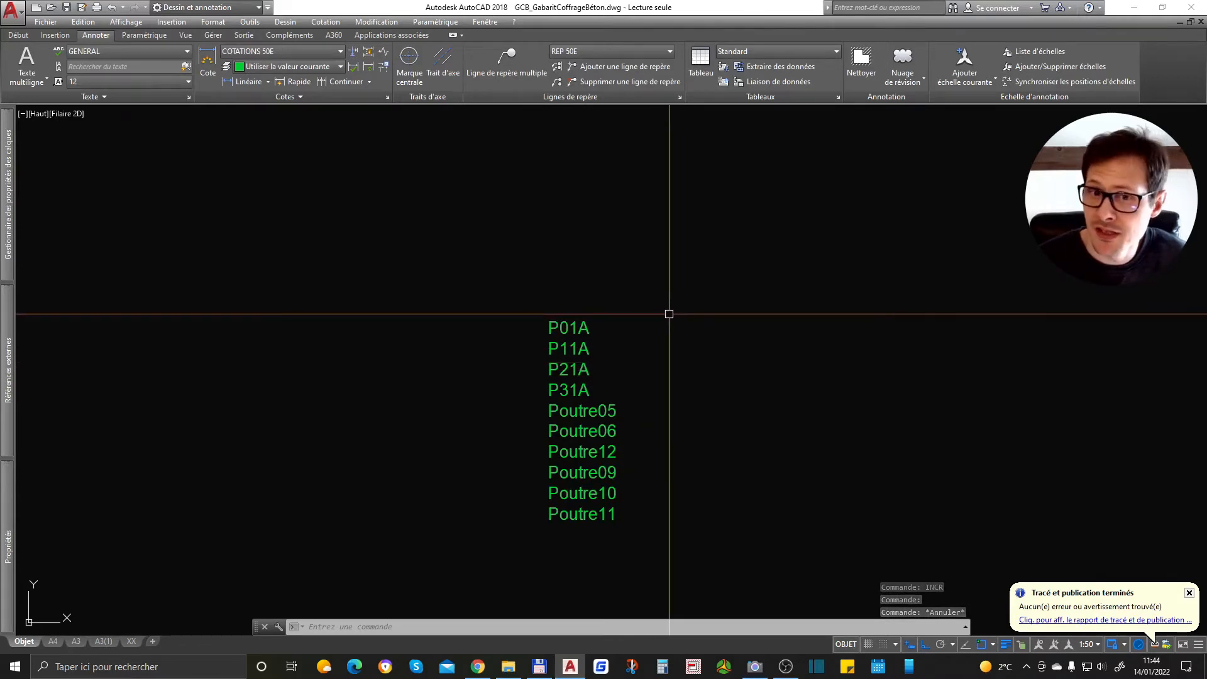
scroll(484, 252, down, 2)
middle_drag(664, 383, 425, 337)
scroll(415, 317, up, 2)
middle_drag(619, 317, 504, 323)
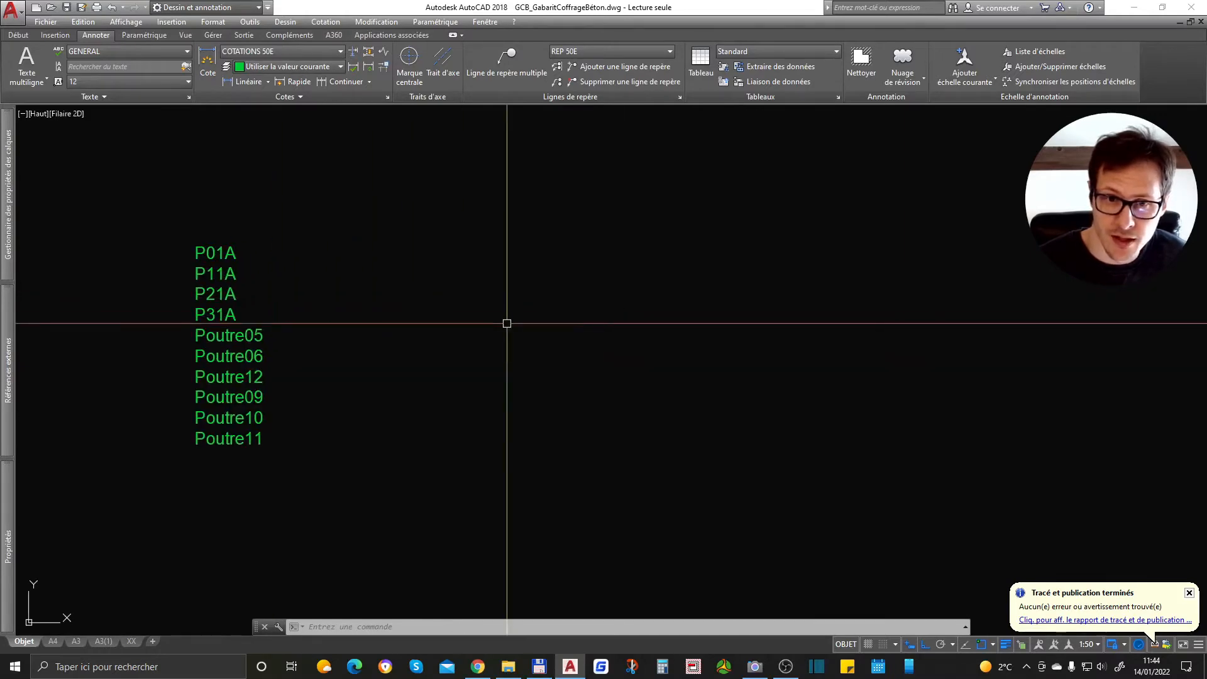
- Switch to Total Commander, look through the routines in the lisp folder and open DynAttWidthV1-2.lsp in Notepad
click(539, 666)
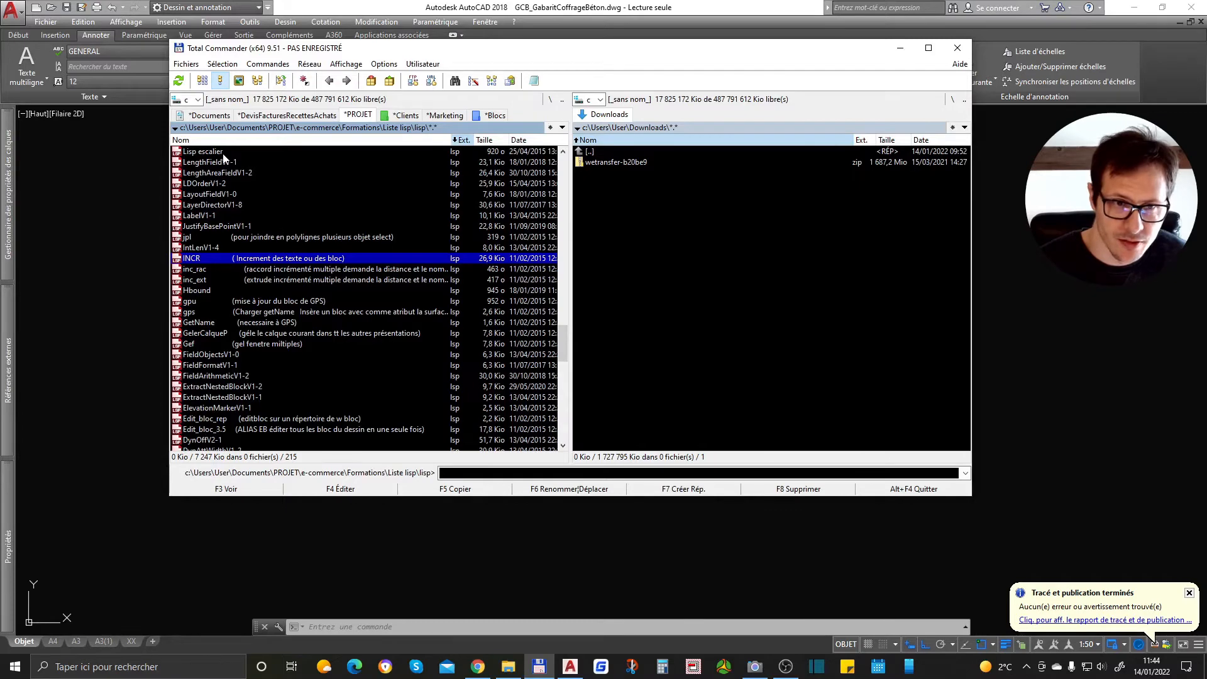
click(217, 205)
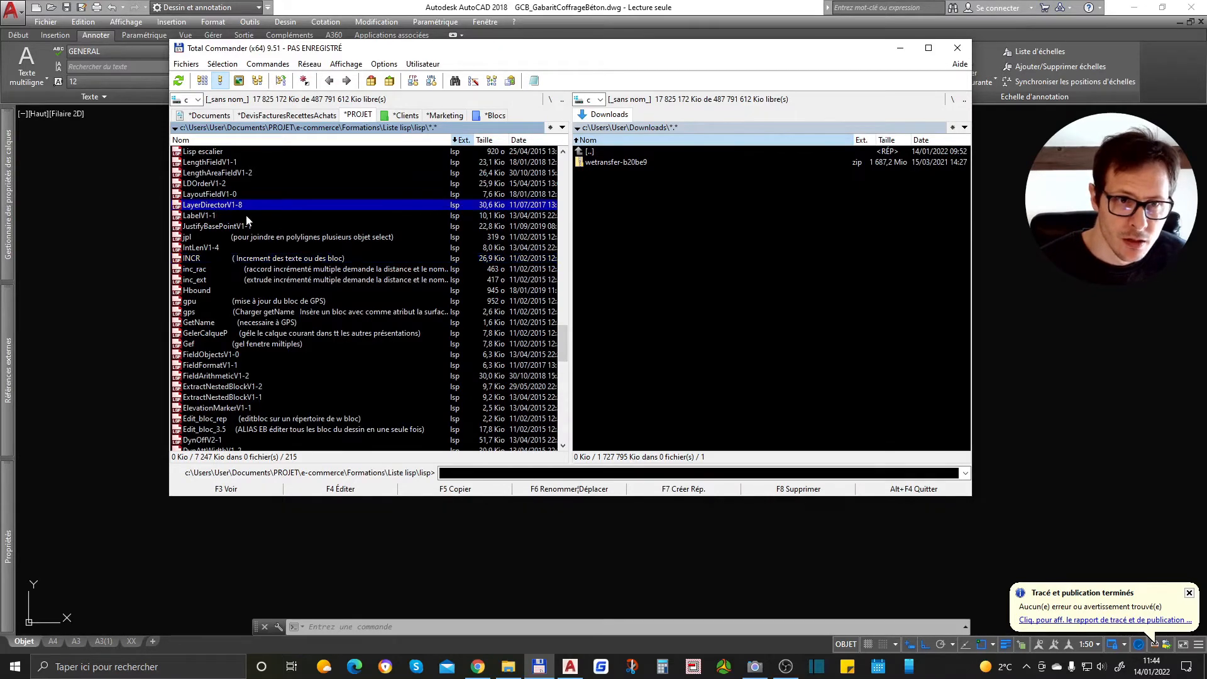
scroll(239, 323, down, 4)
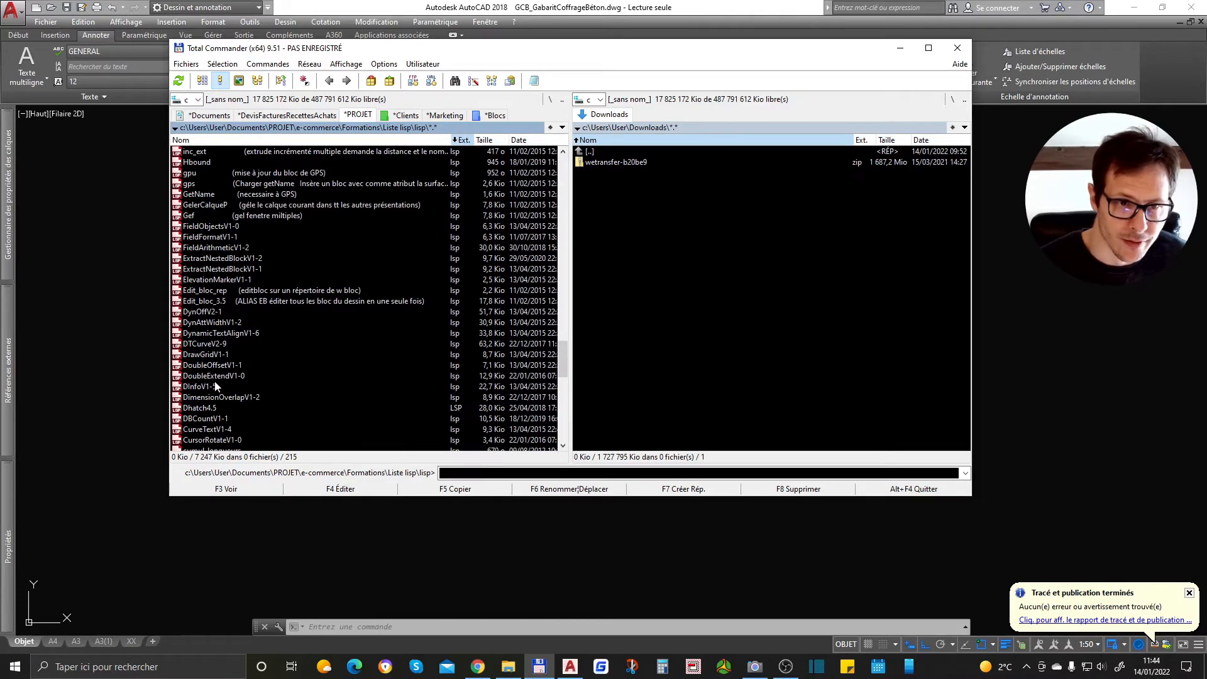
click(218, 324)
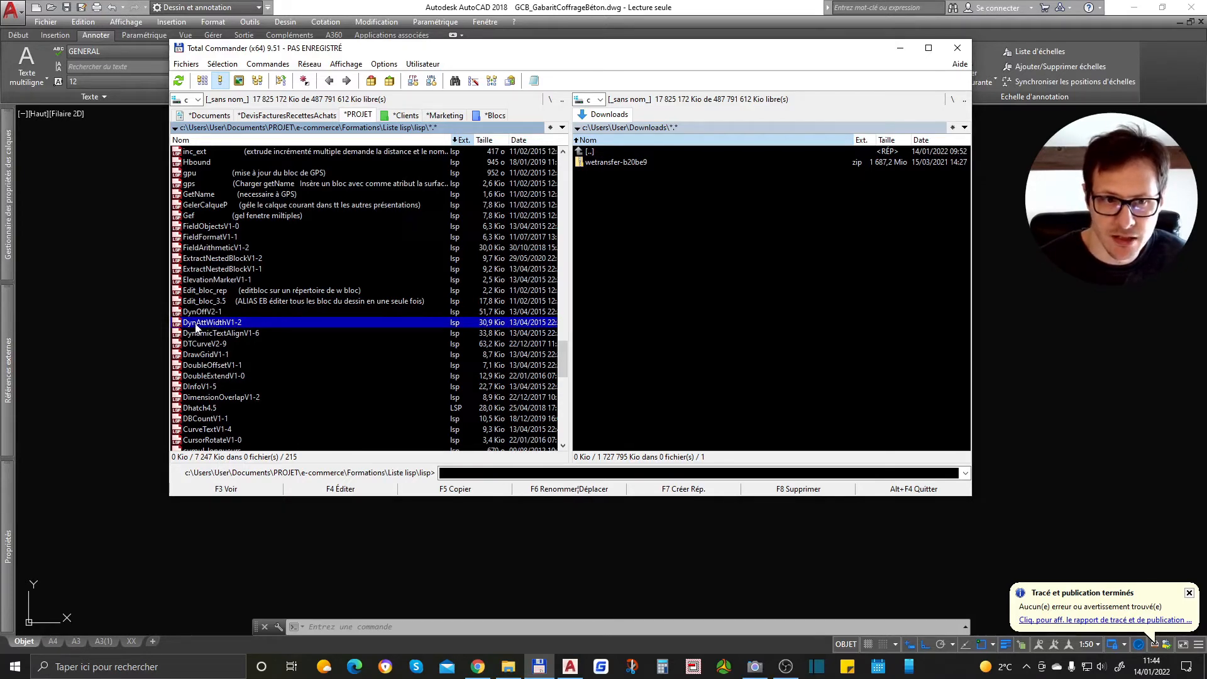
double_click(230, 325)
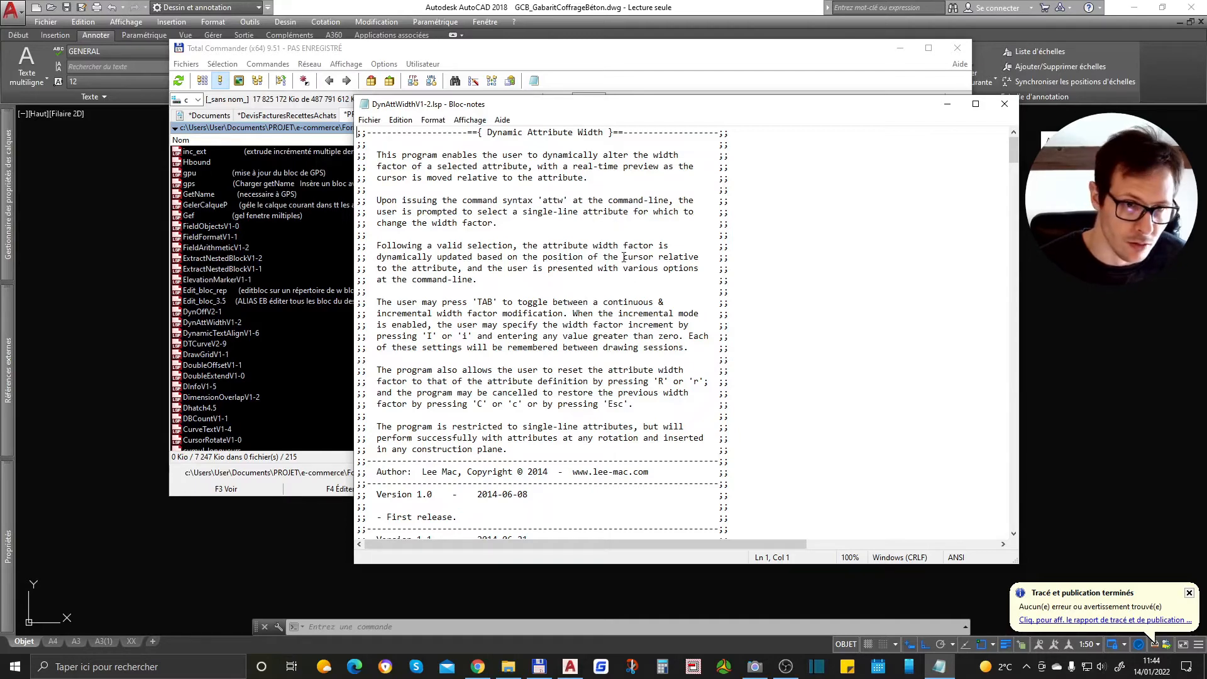
- Read the routine's description and highlight the command name attw in its defun line, then close the file
scroll(623, 258, down, 3)
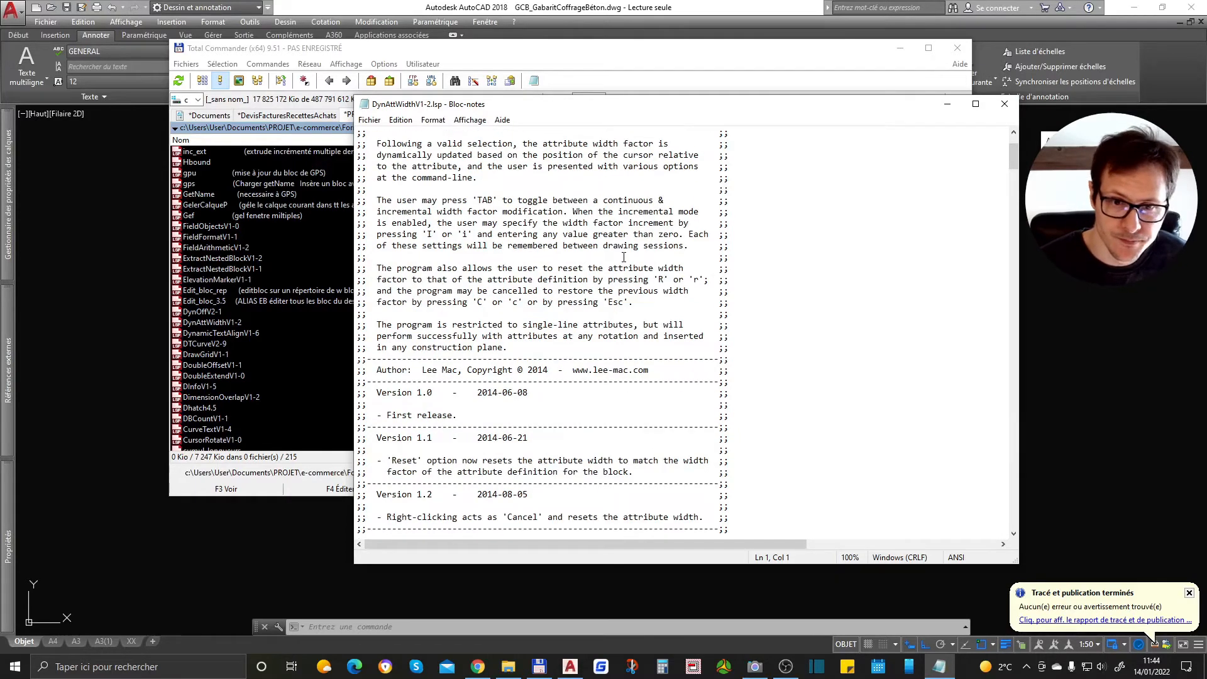
scroll(624, 257, down, 8)
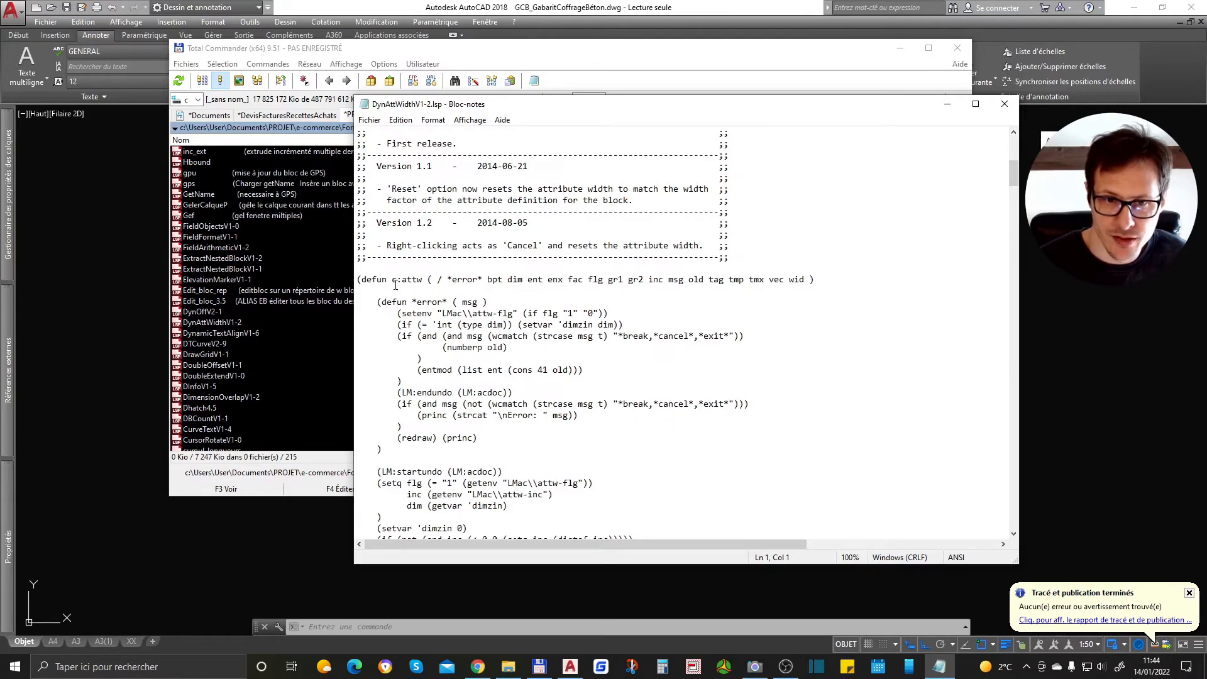
mouse_move(403, 281)
mouse_down()
mouse_move(814, 280)
mouse_move(425, 279)
mouse_up()
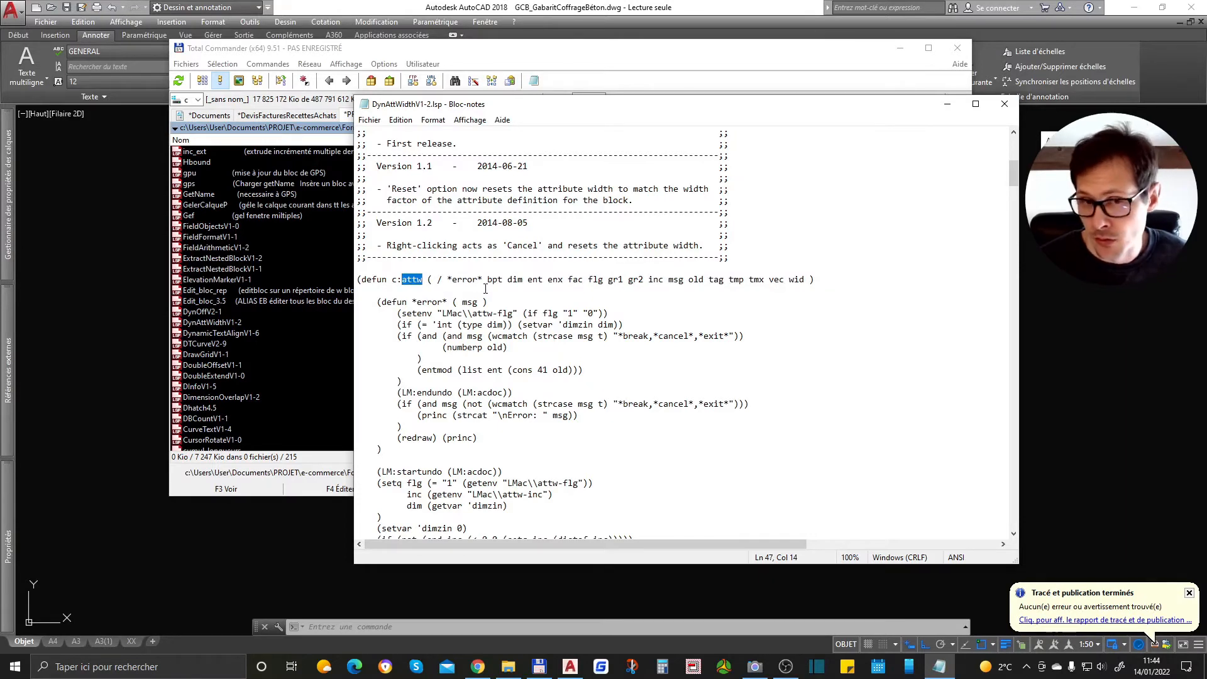
click(485, 289)
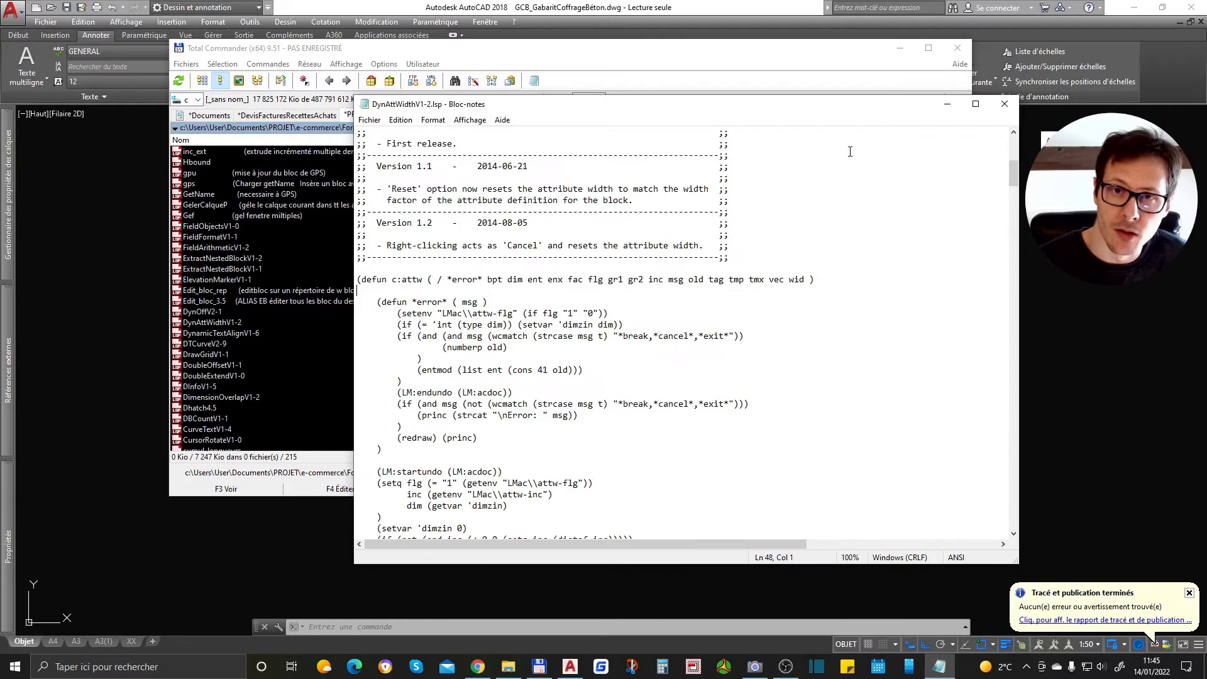
click(1005, 104)
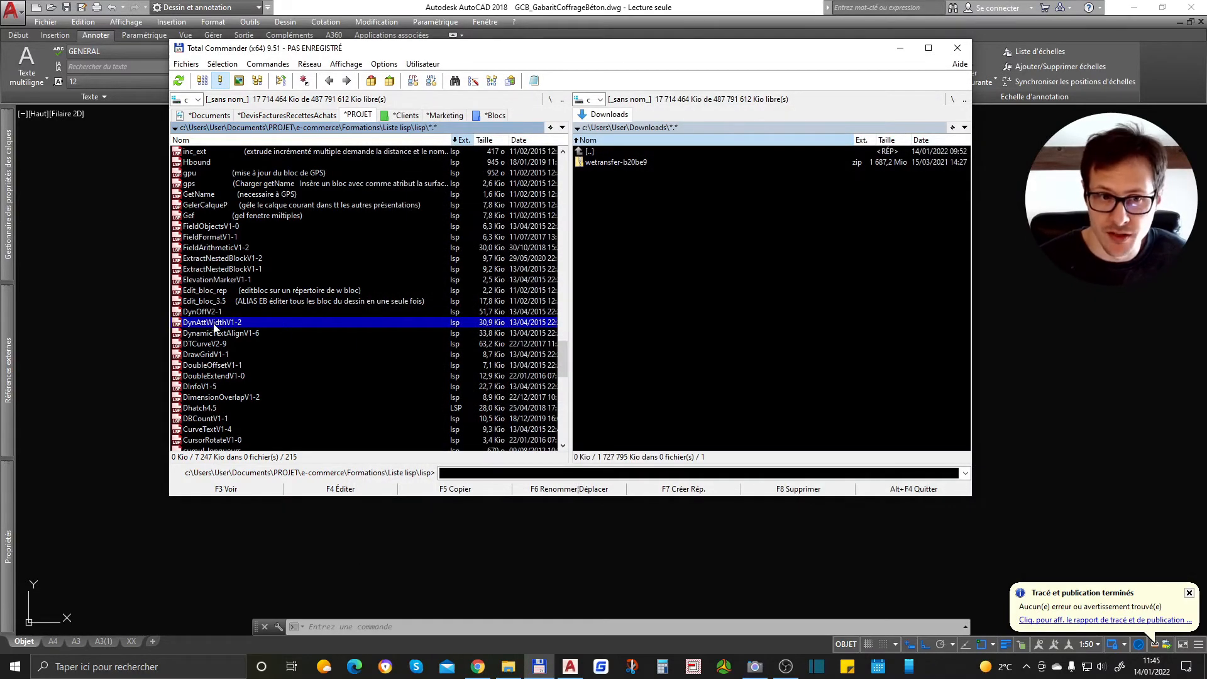
- Load DynAttWidthV1-2.lsp from Total Commander into the open AutoCAD drawing, choosing to always load this unsigned file
drag(214, 327, 149, 315)
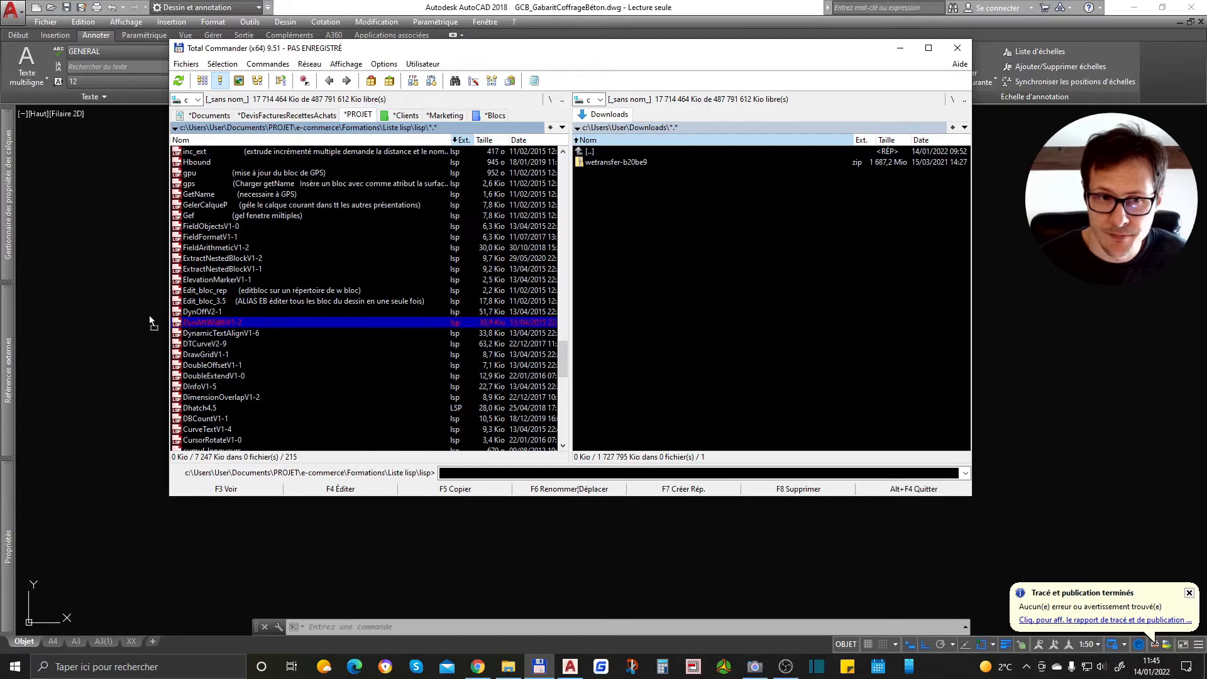
drag(120, 416, 120, 415)
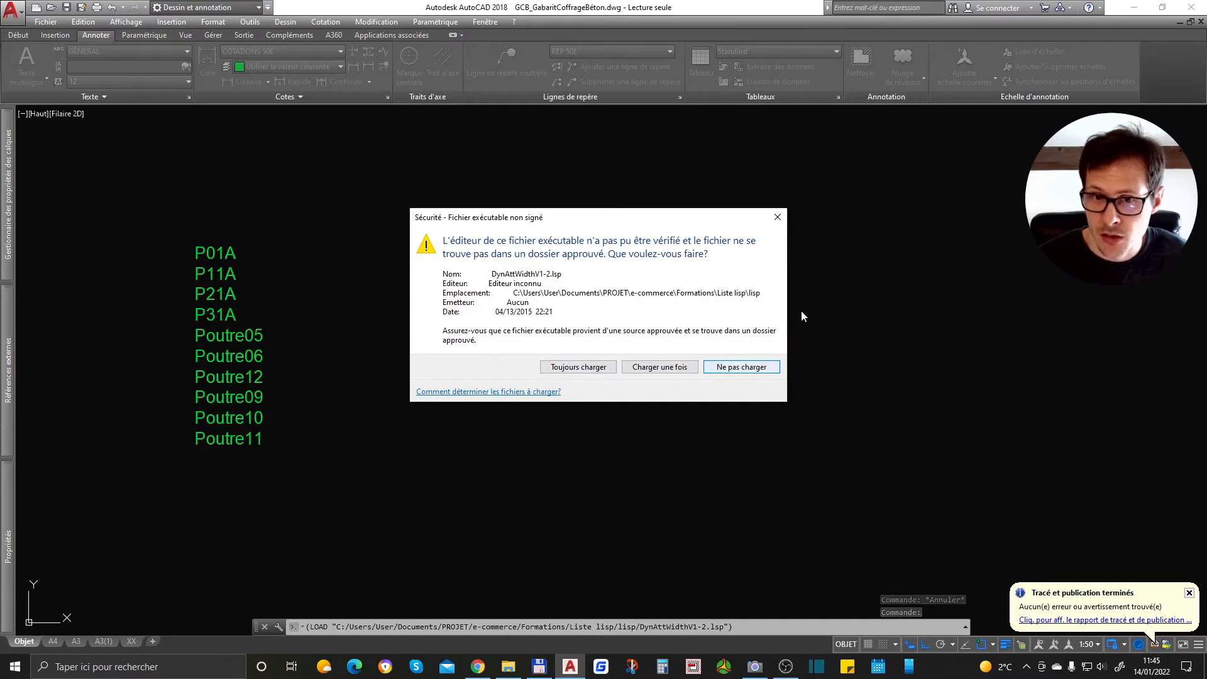
click(578, 371)
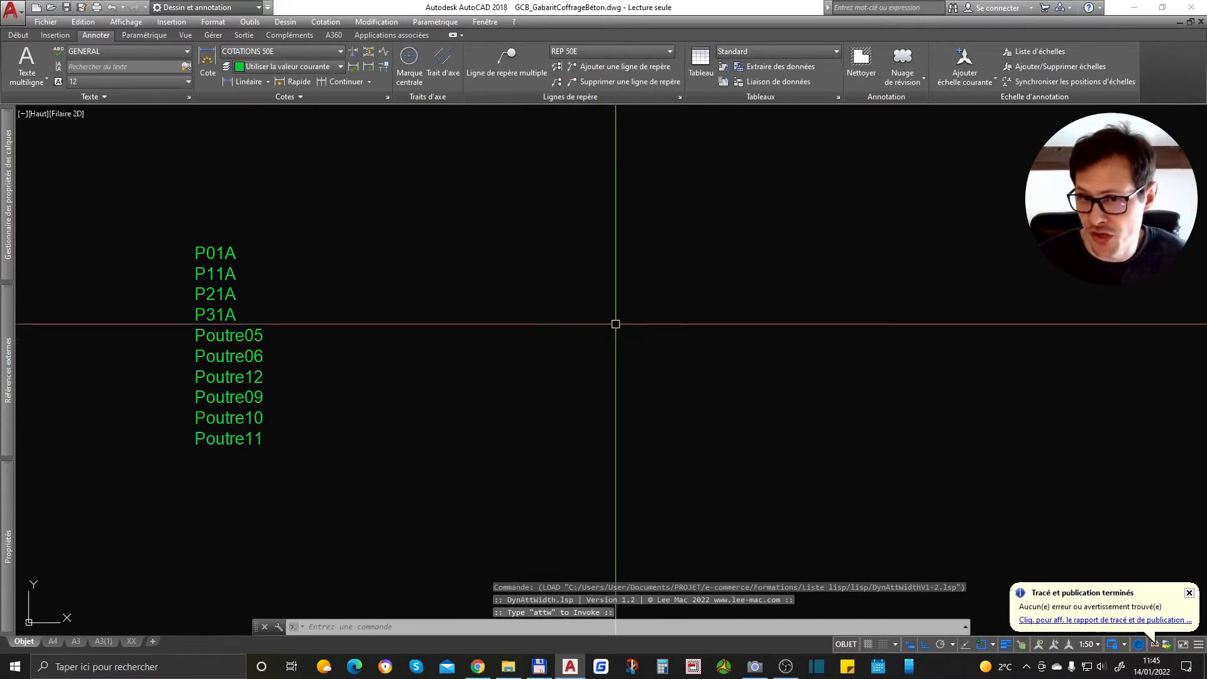
- Append "ete" to the NIVDALLEB attribute of the NIVEAUX (PLAN) block in the Textes section of the scale table
scroll(817, 314, down, 10)
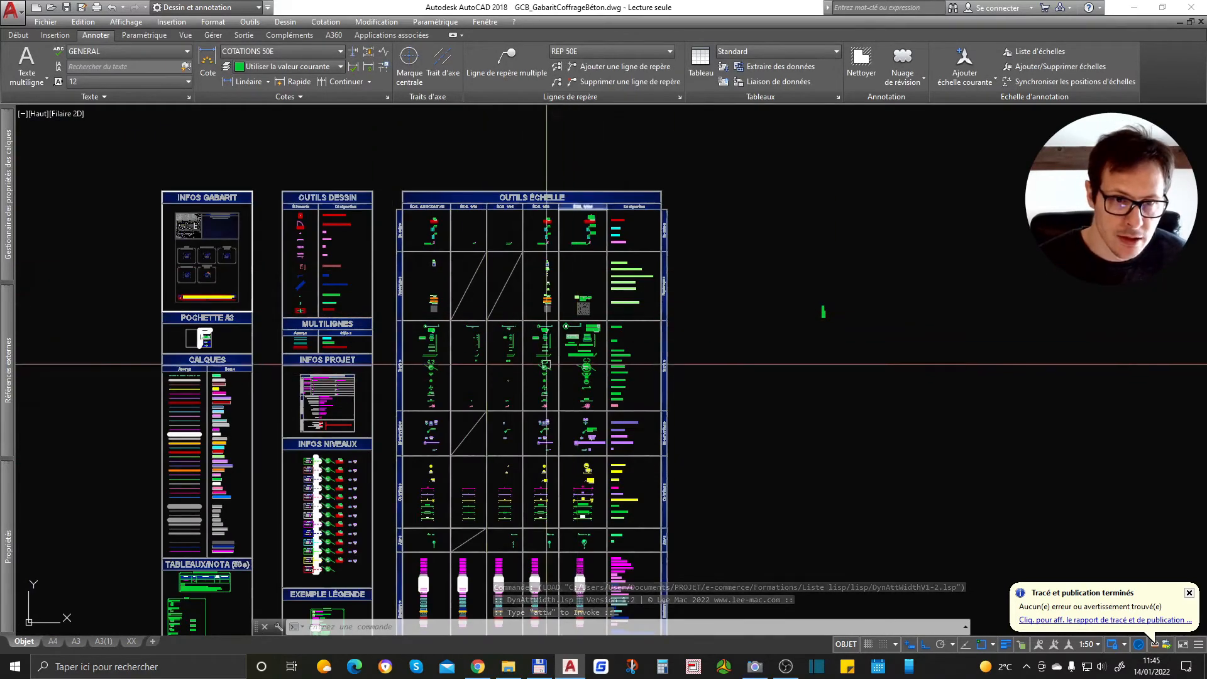
scroll(571, 364, up, 8)
scroll(582, 496, down, 8)
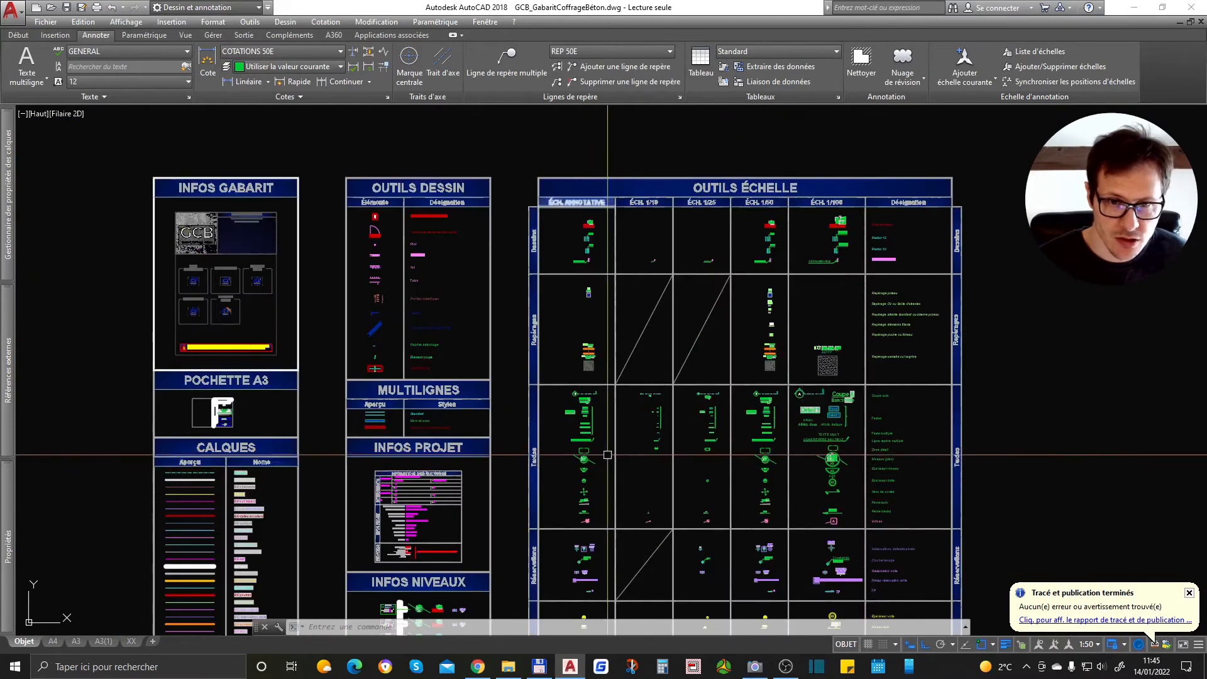
scroll(721, 592, up, 10)
scroll(721, 592, up, 5)
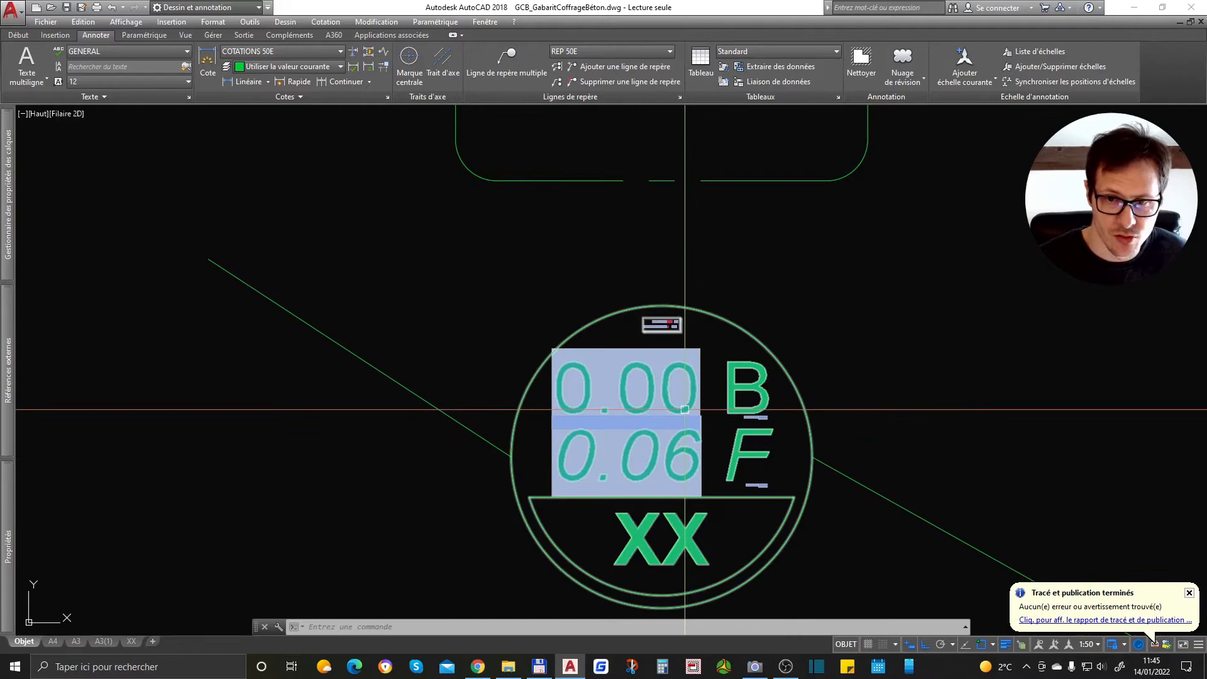
scroll(687, 403, down, 13)
middle_drag(516, 383, 707, 326)
scroll(401, 353, up, 5)
scroll(819, 335, down, 5)
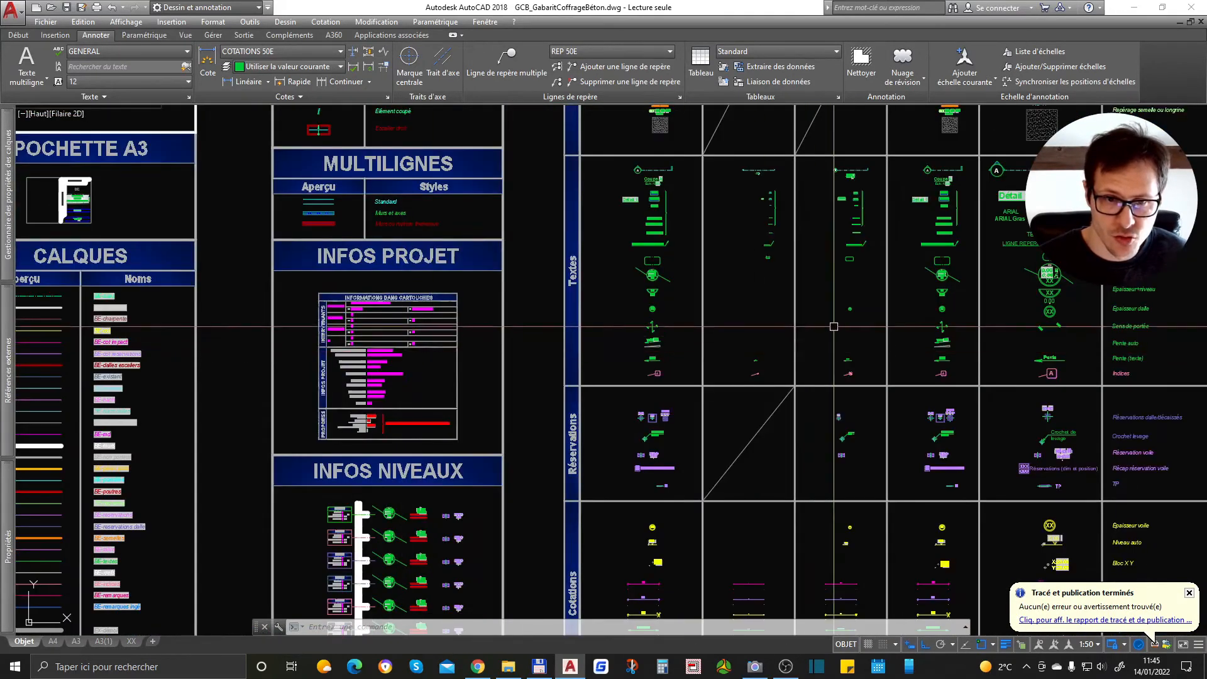
scroll(997, 209, up, 4)
scroll(585, 389, down, 1)
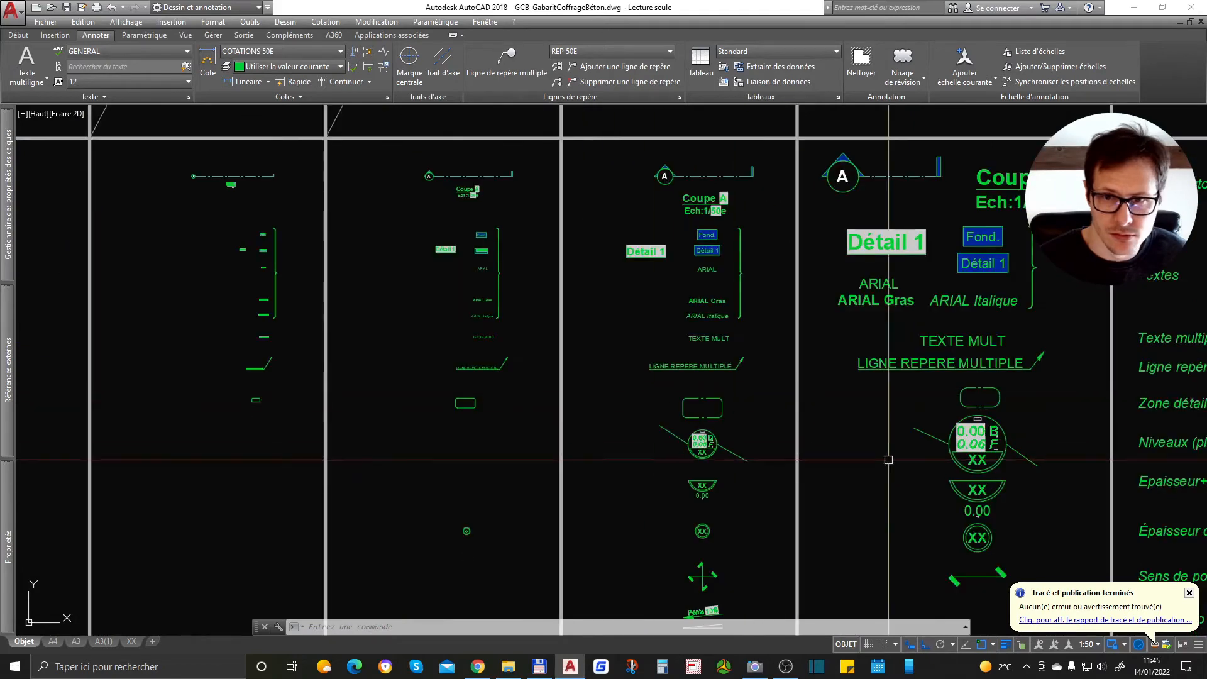
scroll(697, 456, up, 8)
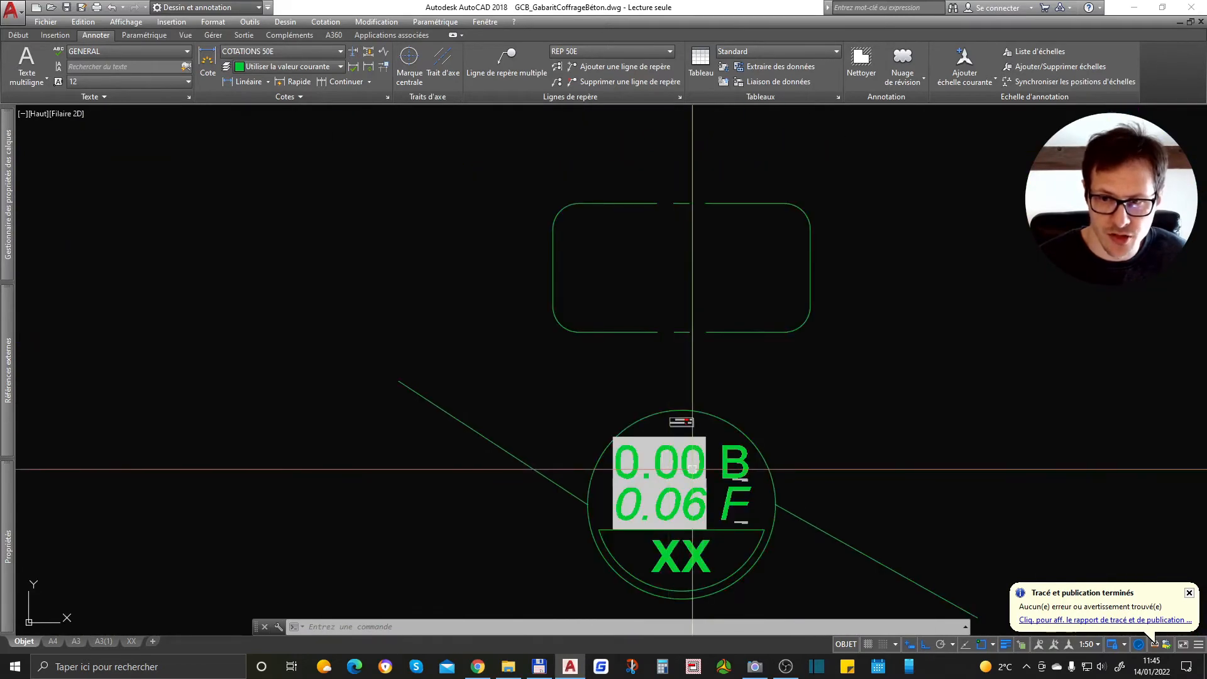
double_click(743, 456)
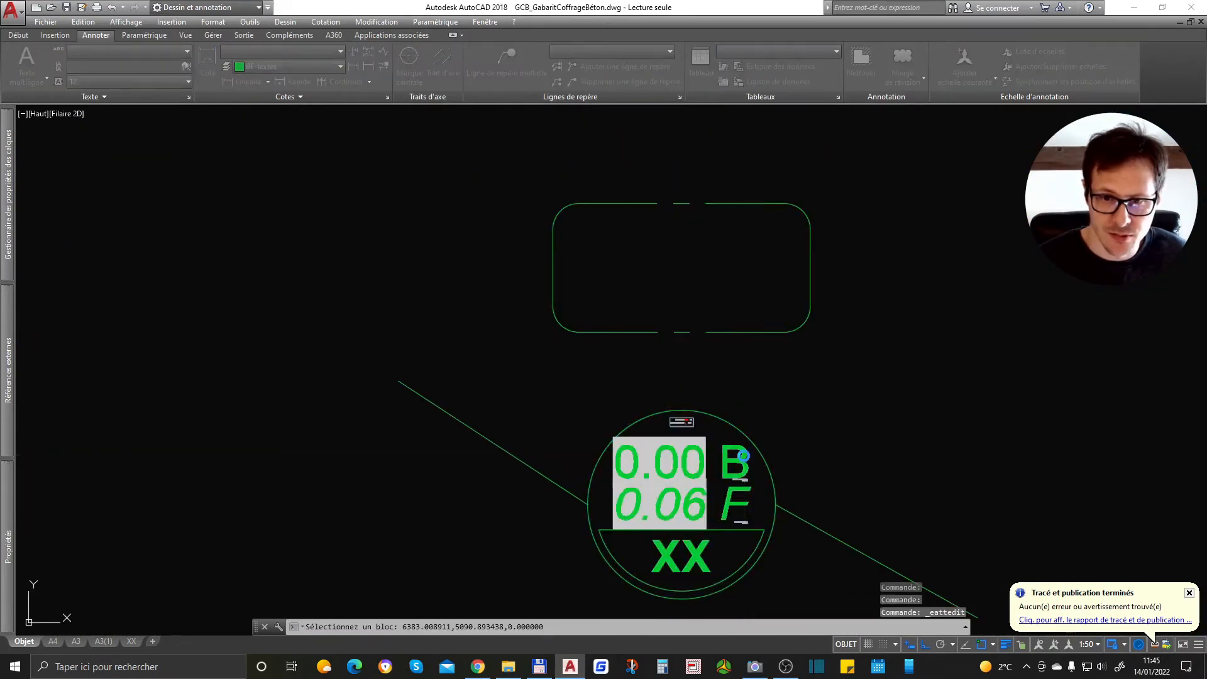
click(817, 459)
text(ete)
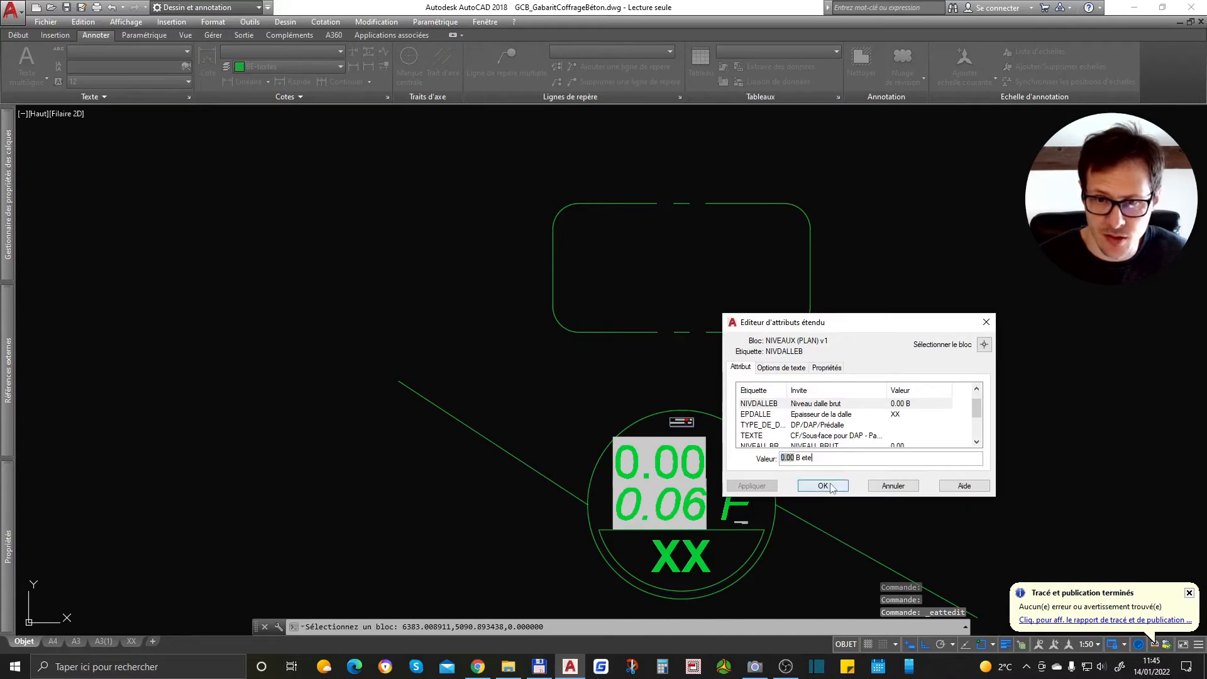
click(823, 485)
middle_drag(734, 447, 769, 364)
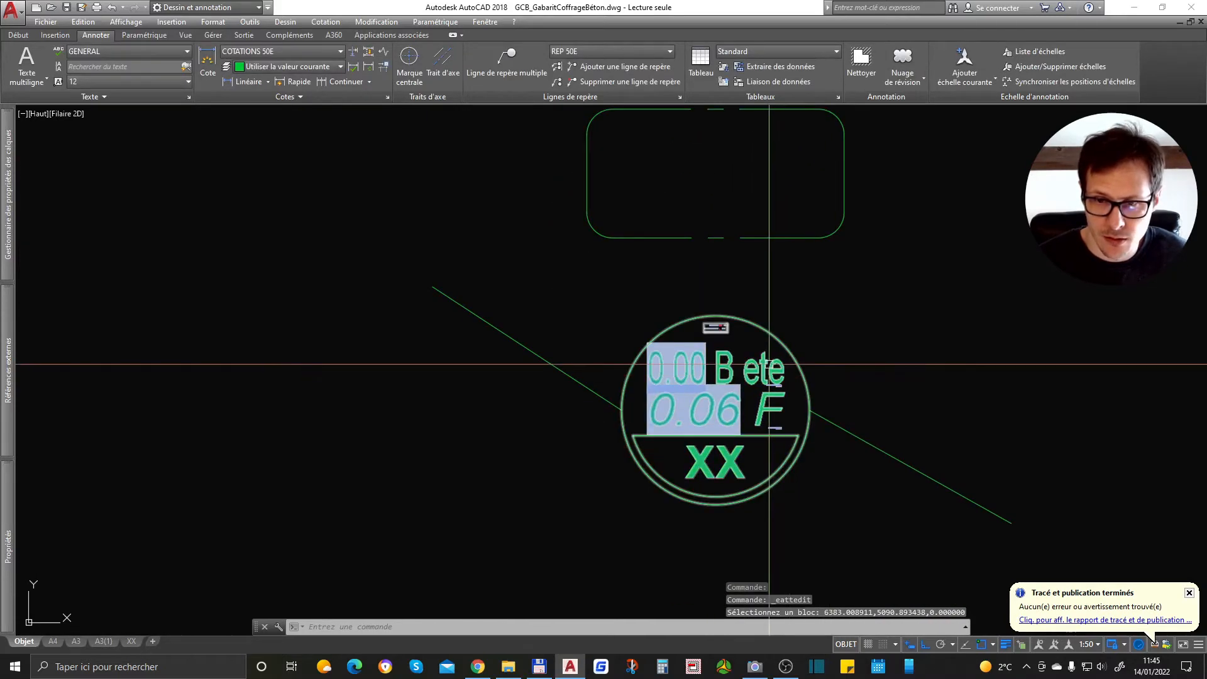
key(ctrl+z)
- Set the same block's slab thickness attribute EPDALLE to 20154
middle_drag(713, 555, 716, 312)
click(689, 322)
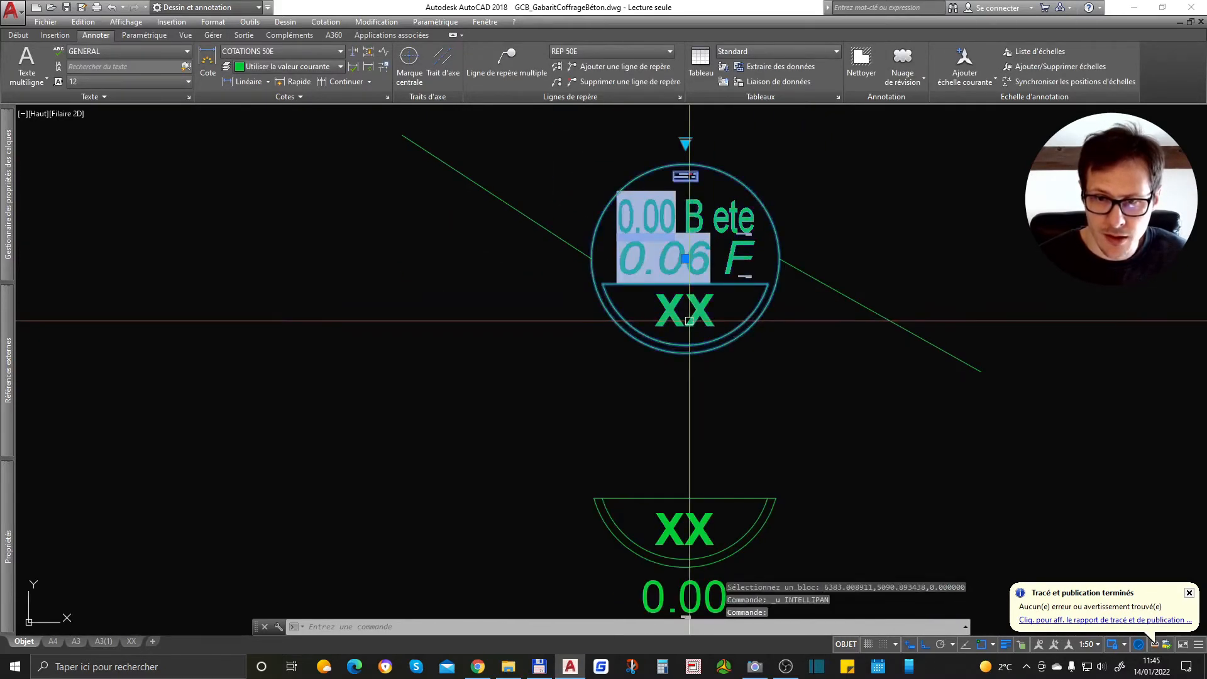
double_click(689, 321)
text(20154)
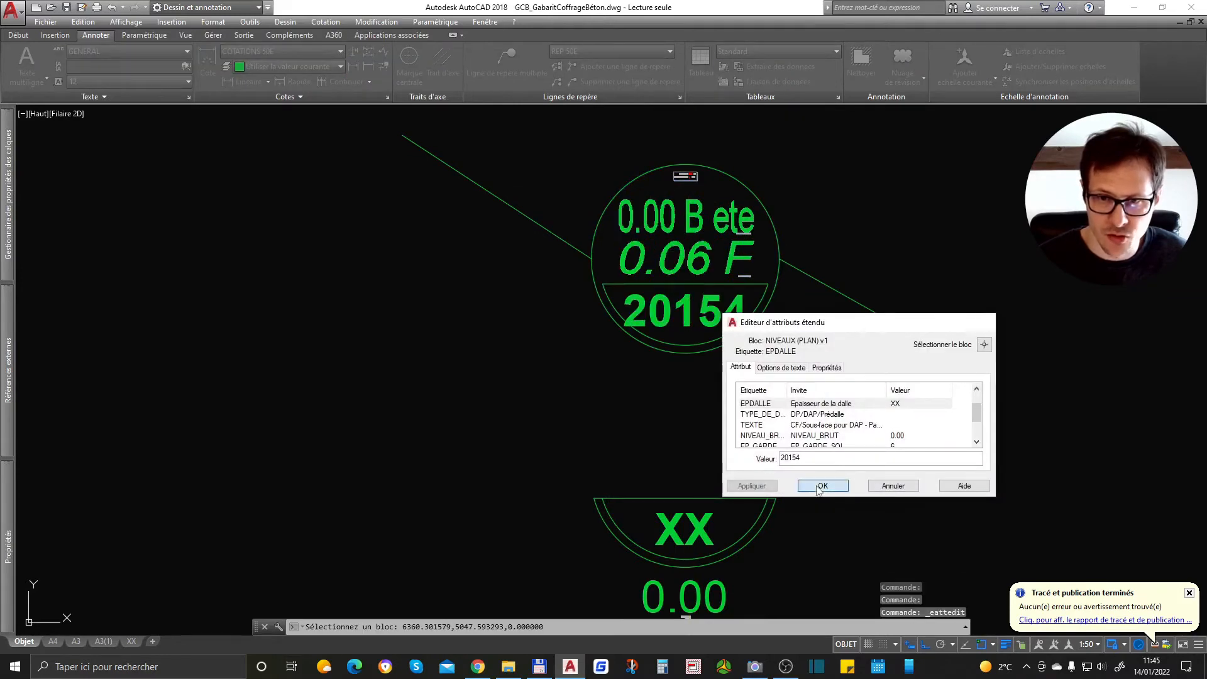
click(823, 485)
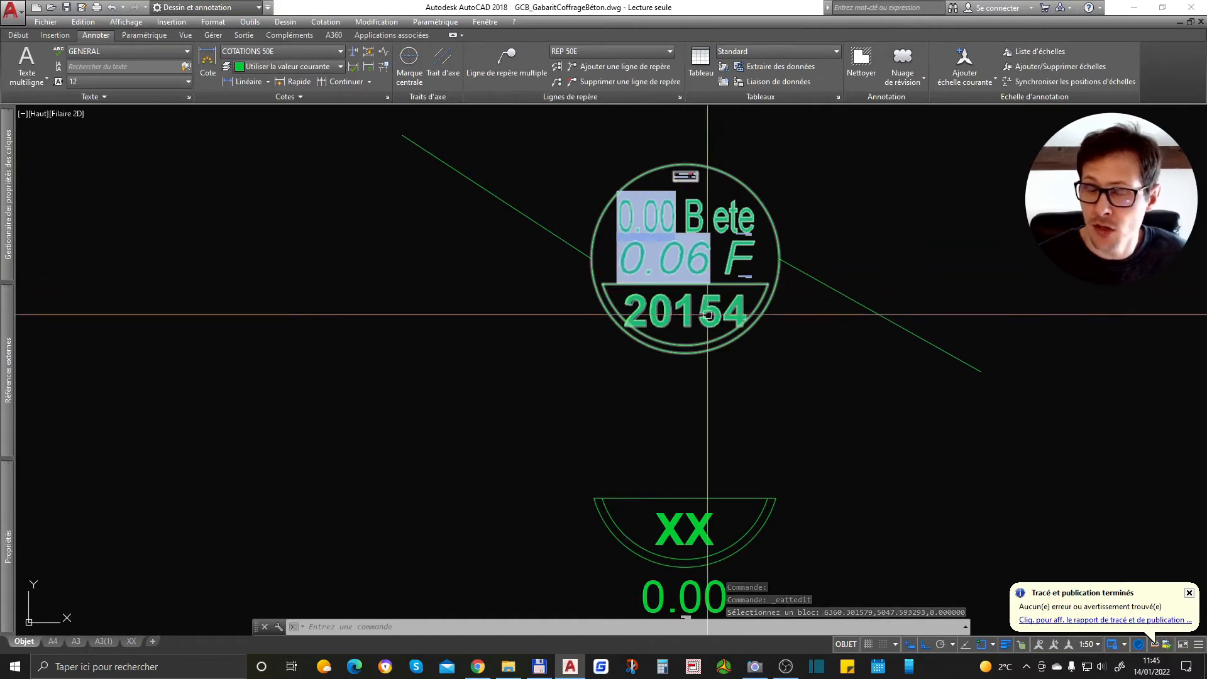
- Run ATTW on the 20154 attribute and narrow it to a width factor of about 0.84
scroll(729, 323, up, 2)
text(at)
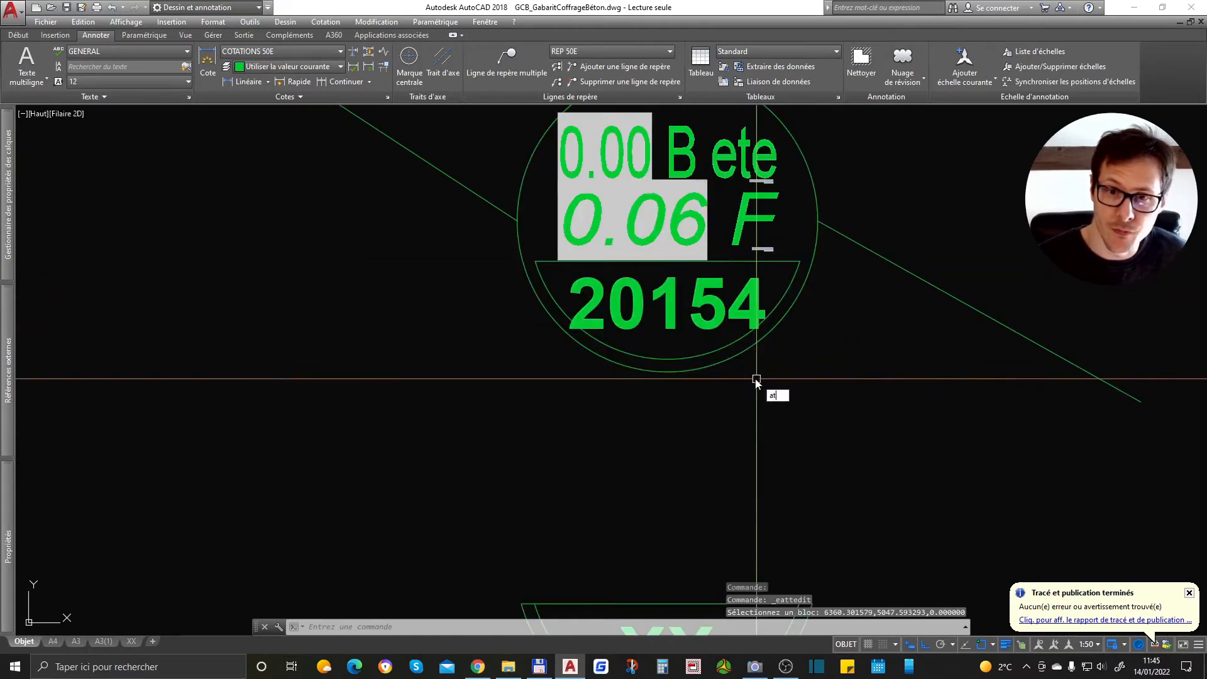
text(tw)
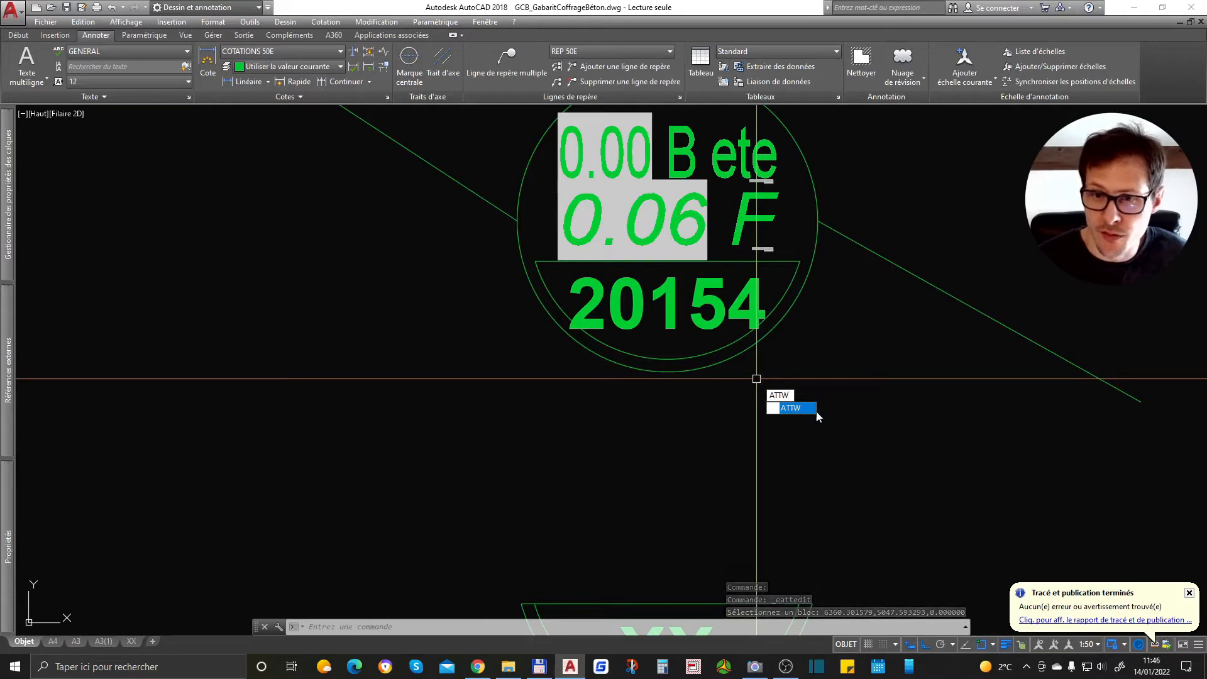
click(791, 408)
click(667, 356)
click(702, 300)
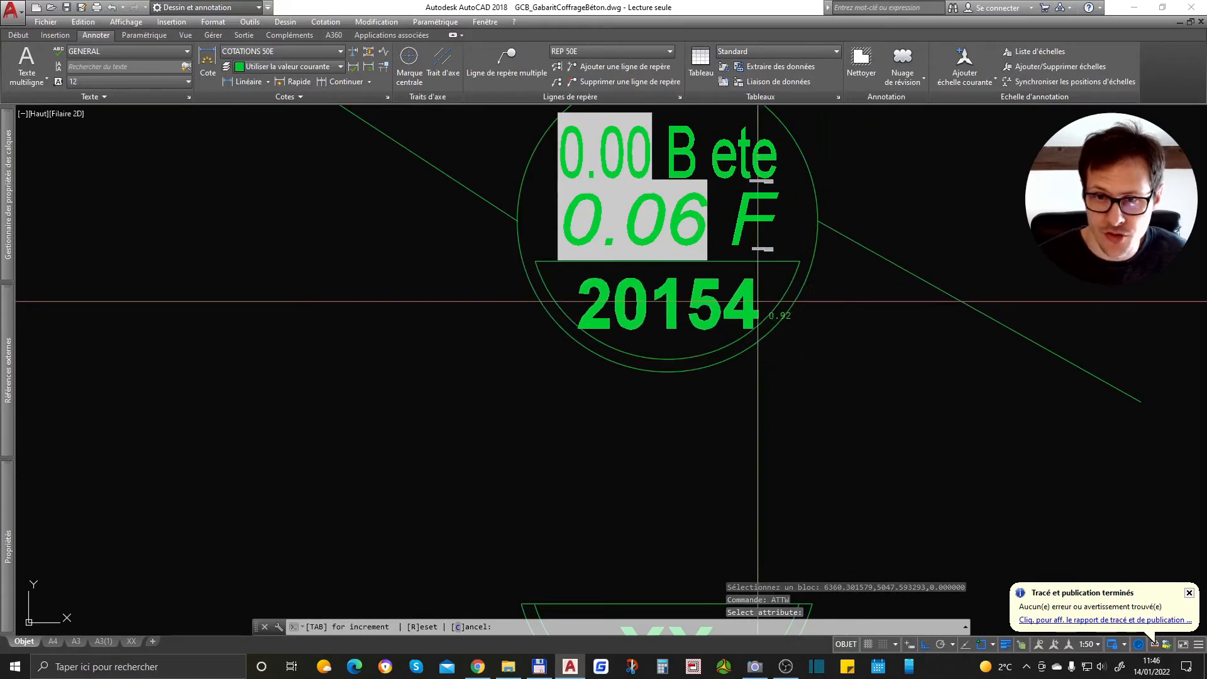
click(770, 332)
- Set the EPDALLE attribute's width factor to 1 in its text options
double_click(720, 301)
click(785, 369)
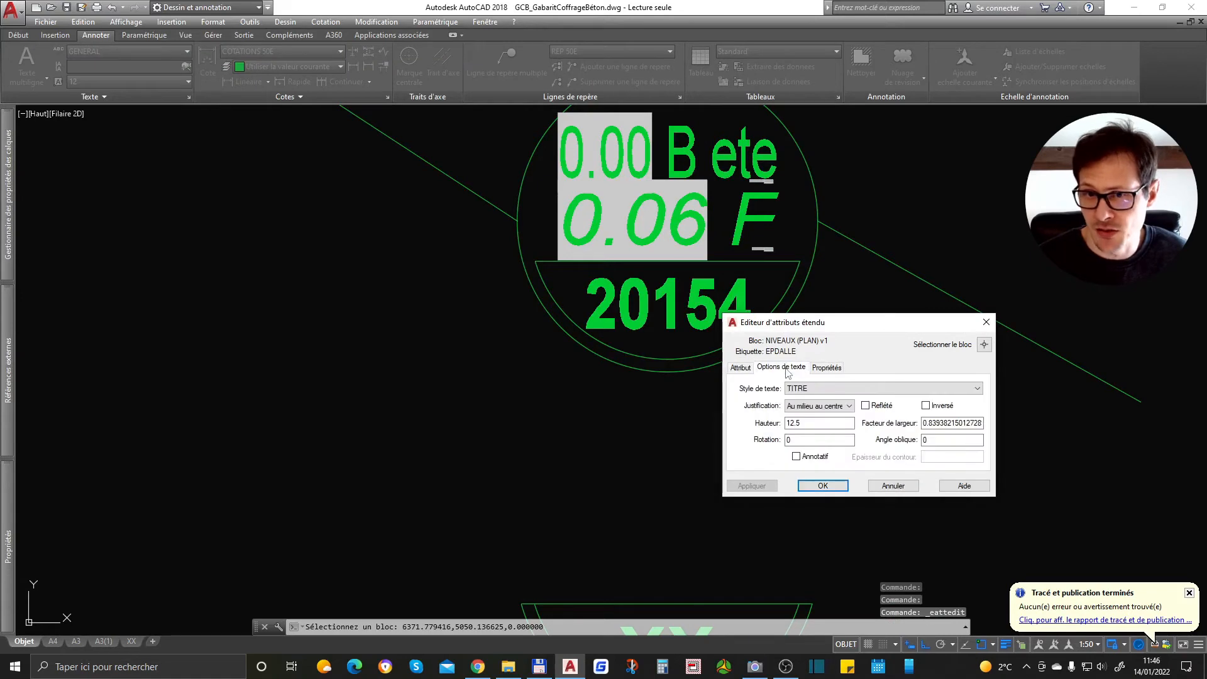
double_click(950, 425)
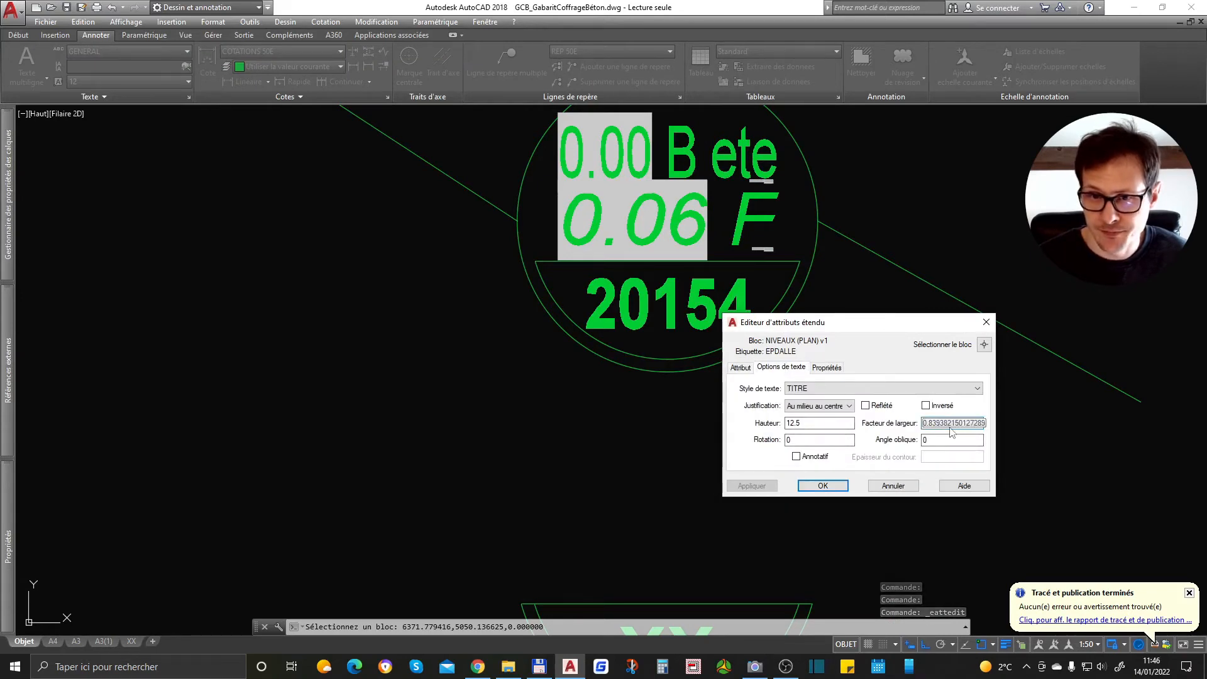
text(.9)
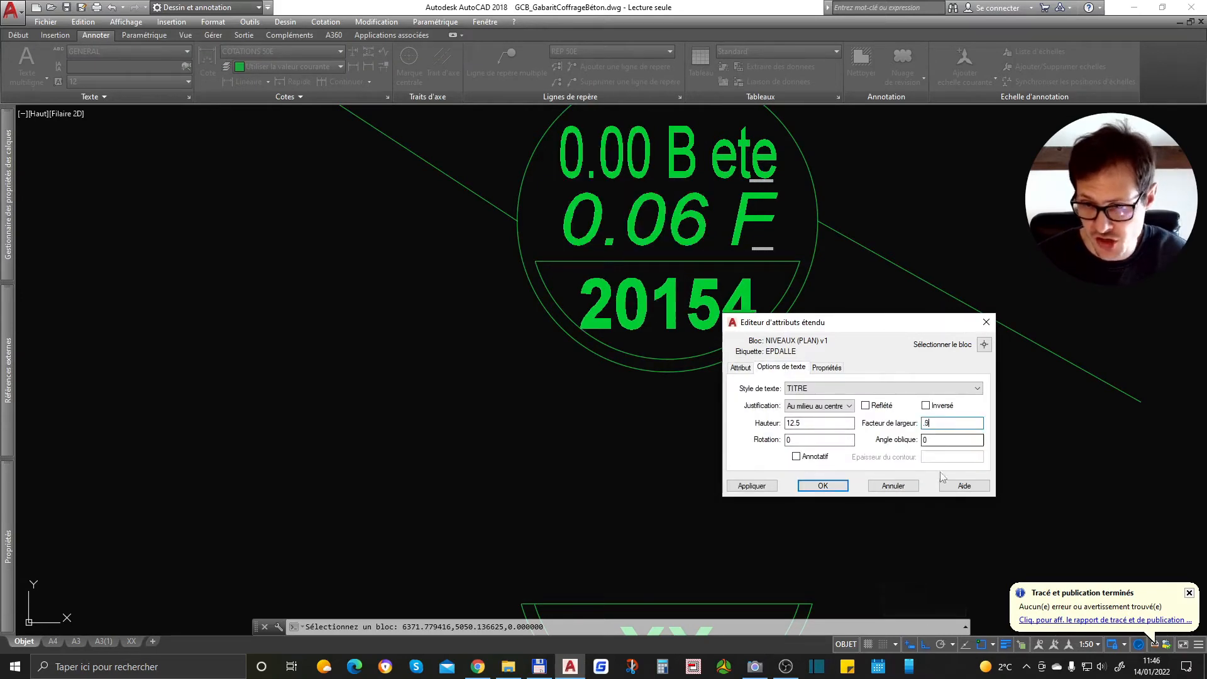
key(BackSpace)
text(8)
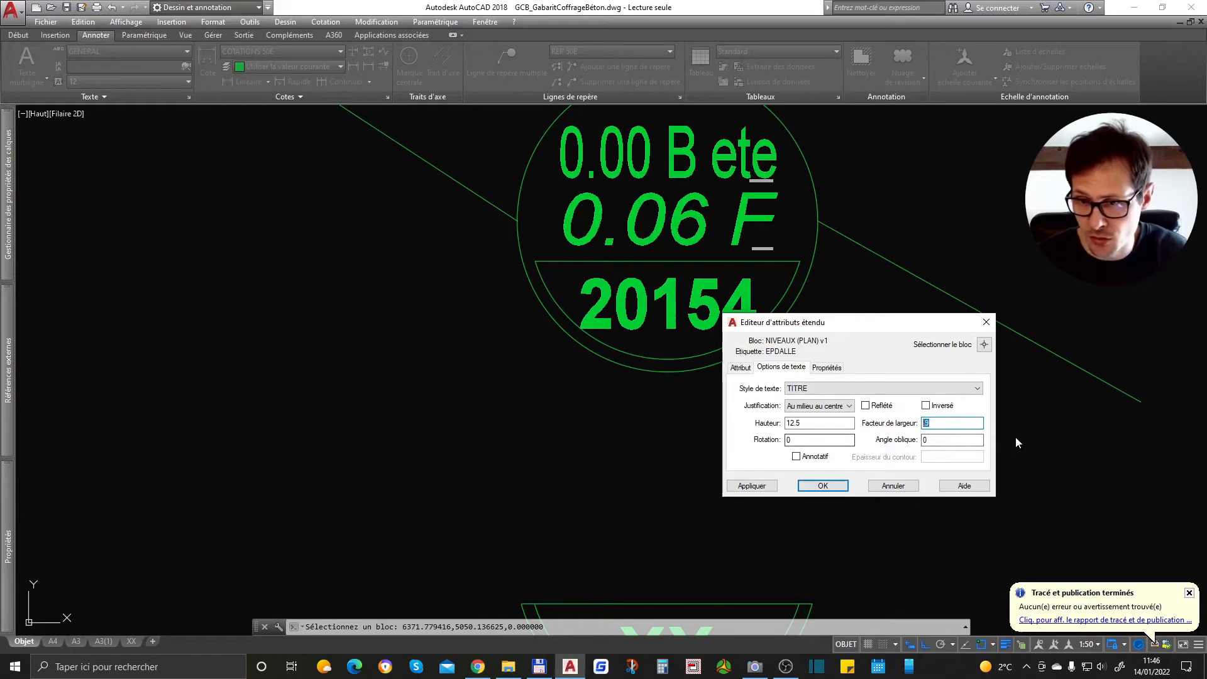
key(BackSpace)
key(BackSpace)
text(1)
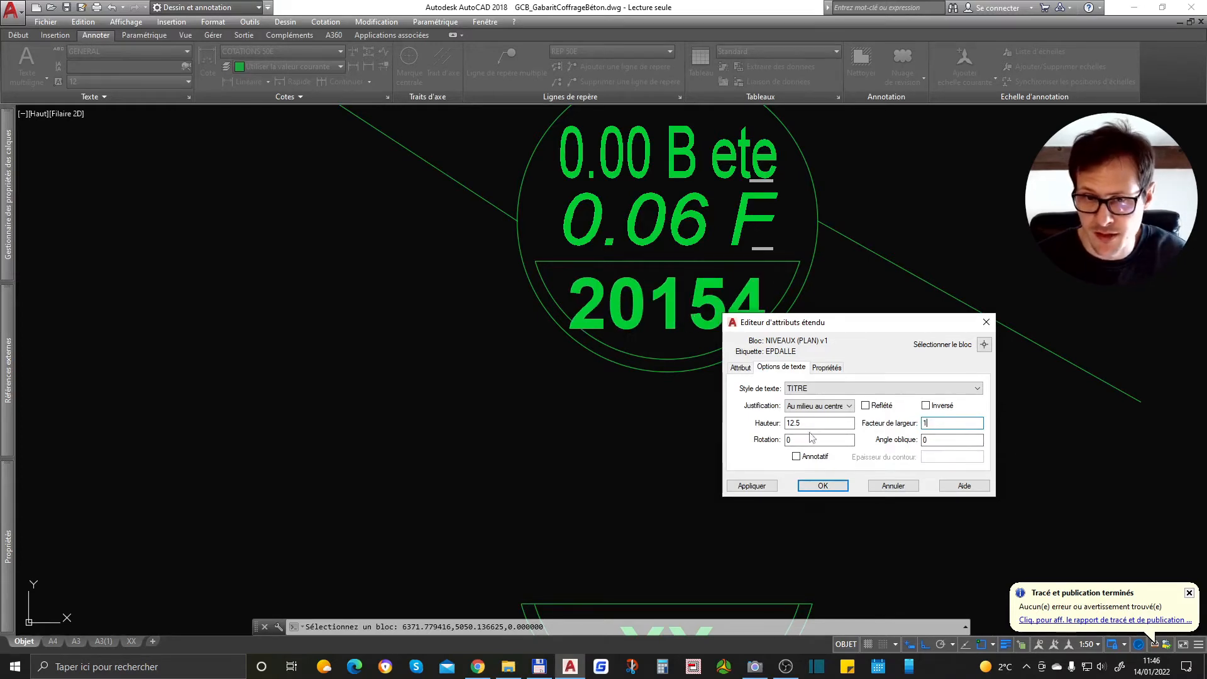
click(824, 485)
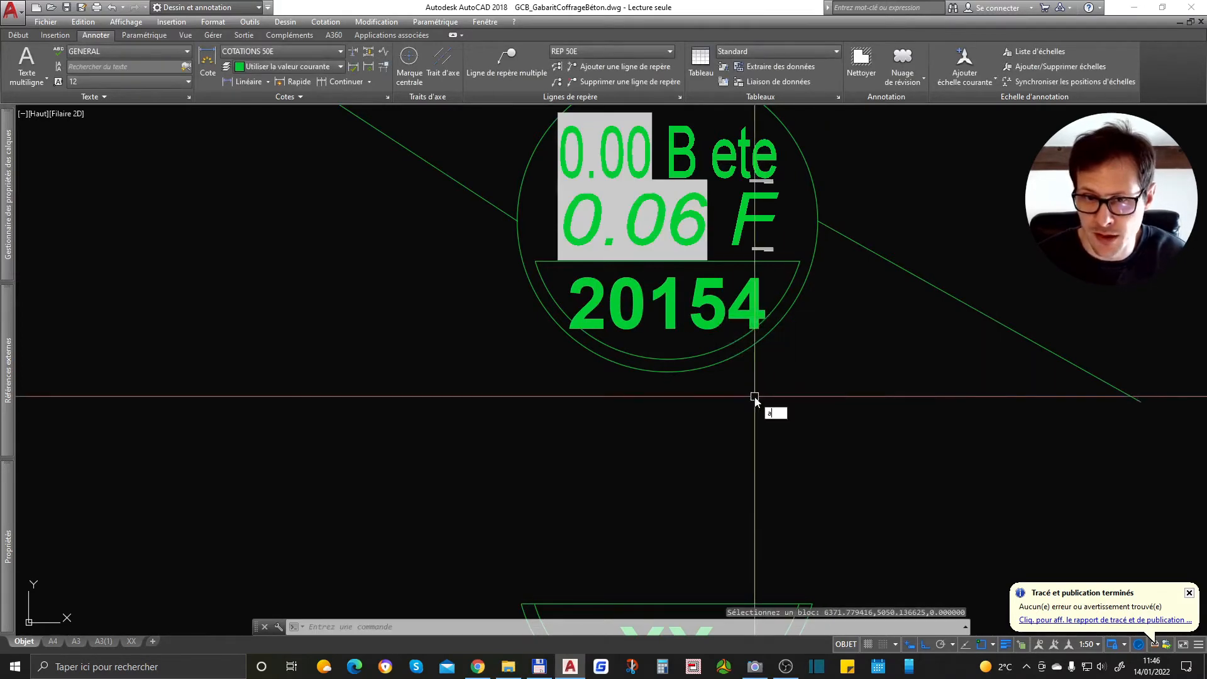
- Run ATTW again on the 20154 attribute and narrow it to fit inside the circle
key(Return)
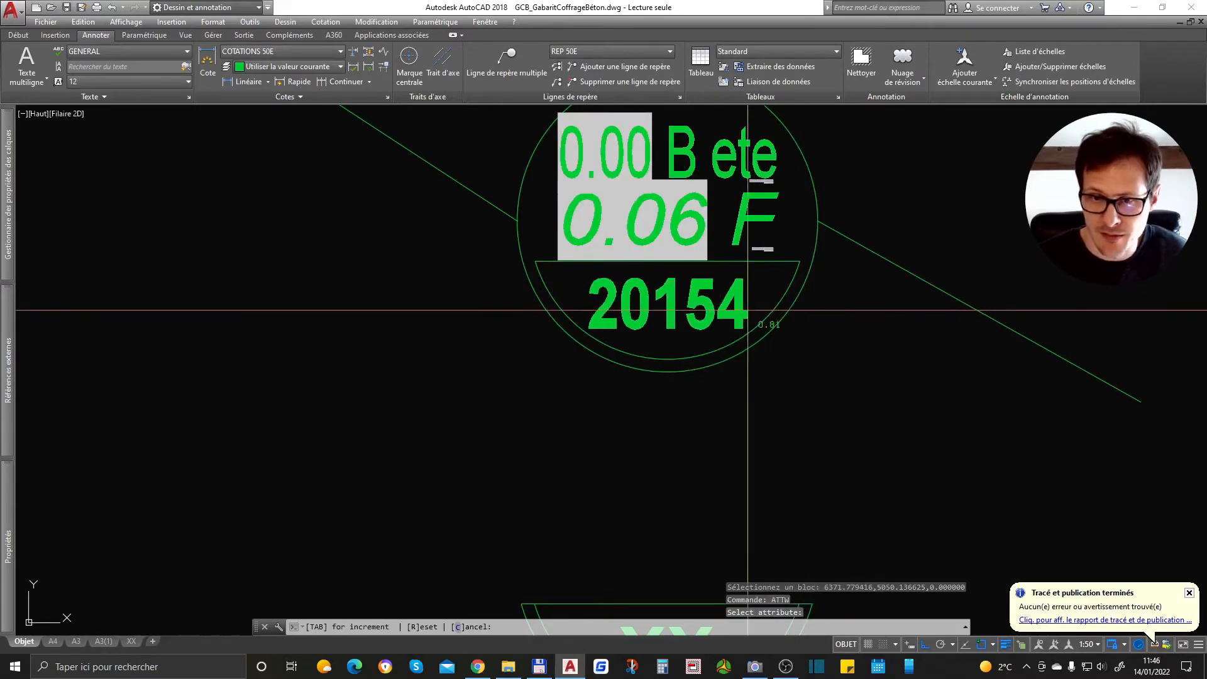
key(Escape)
scroll(758, 388, down, 5)
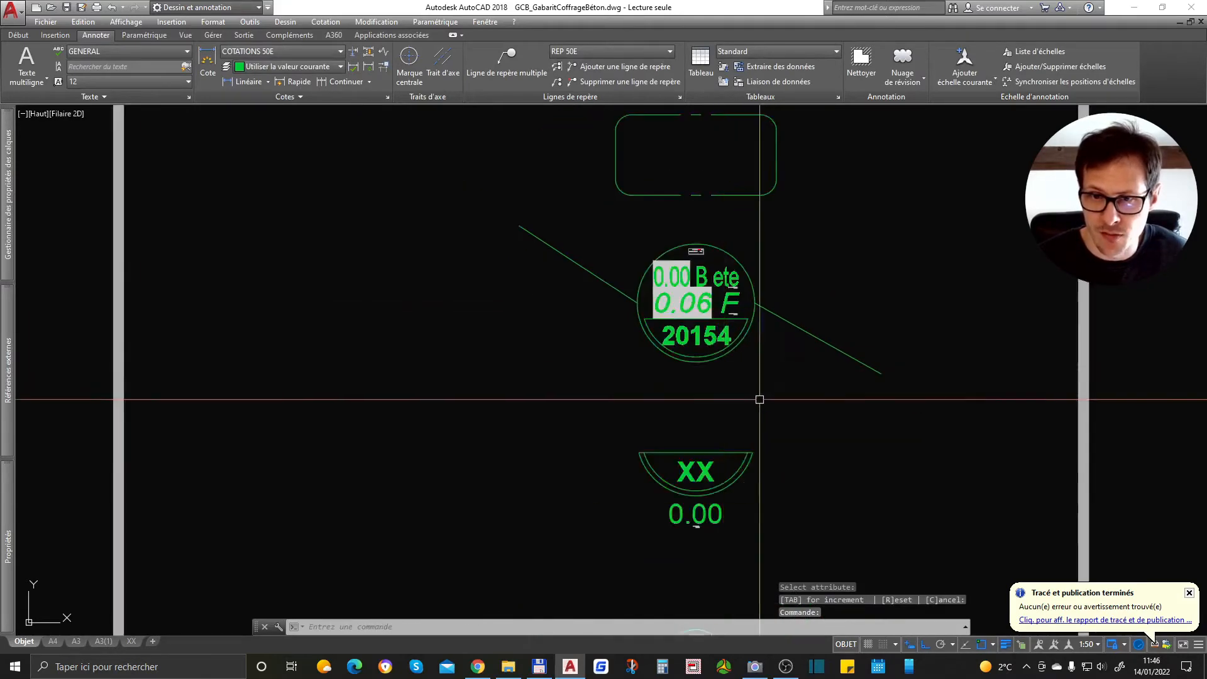
- Draw a three-point arc, arching upward, in the empty area beside the template tables
scroll(534, 350, down, 5)
scroll(478, 331, up, 5)
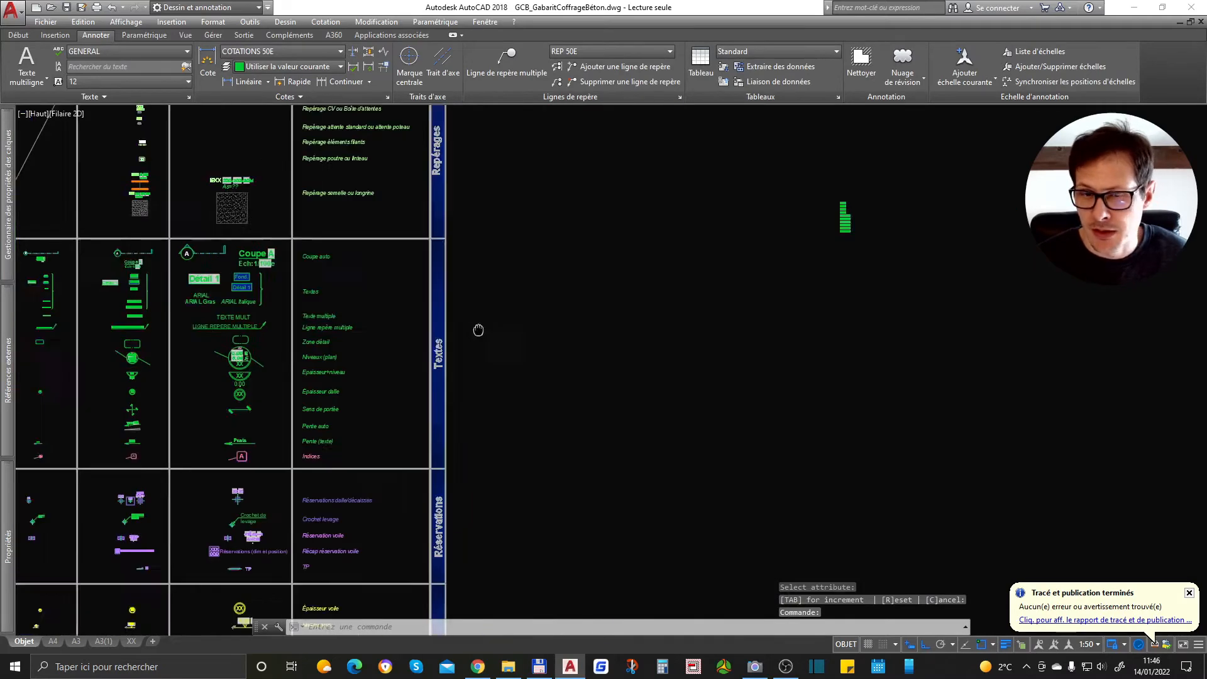
scroll(556, 321, up, 2)
text(arc)
key(Return)
click(567, 316)
click(679, 318)
click(679, 337)
- Place the single-line text "texte" above the arc, accepting the default height of 12 and rotation of 0
scroll(601, 252, up, 3)
text(texte)
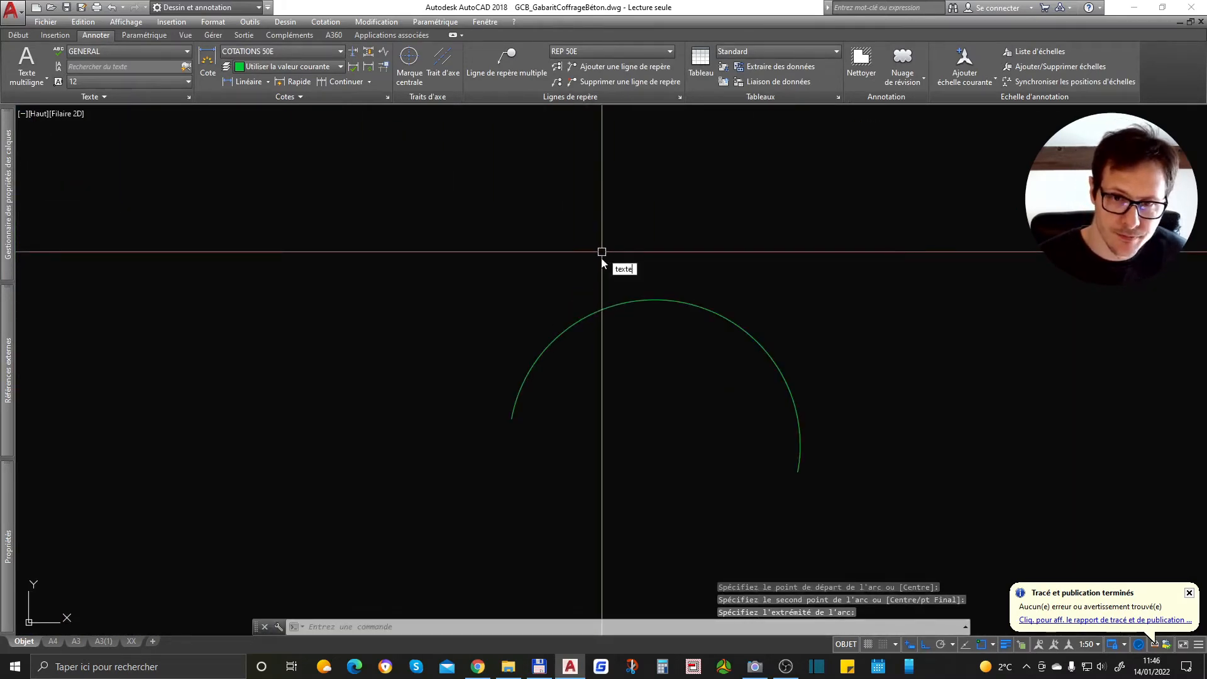
key(Return)
click(575, 275)
key(Return)
key(Return)
text(tex)
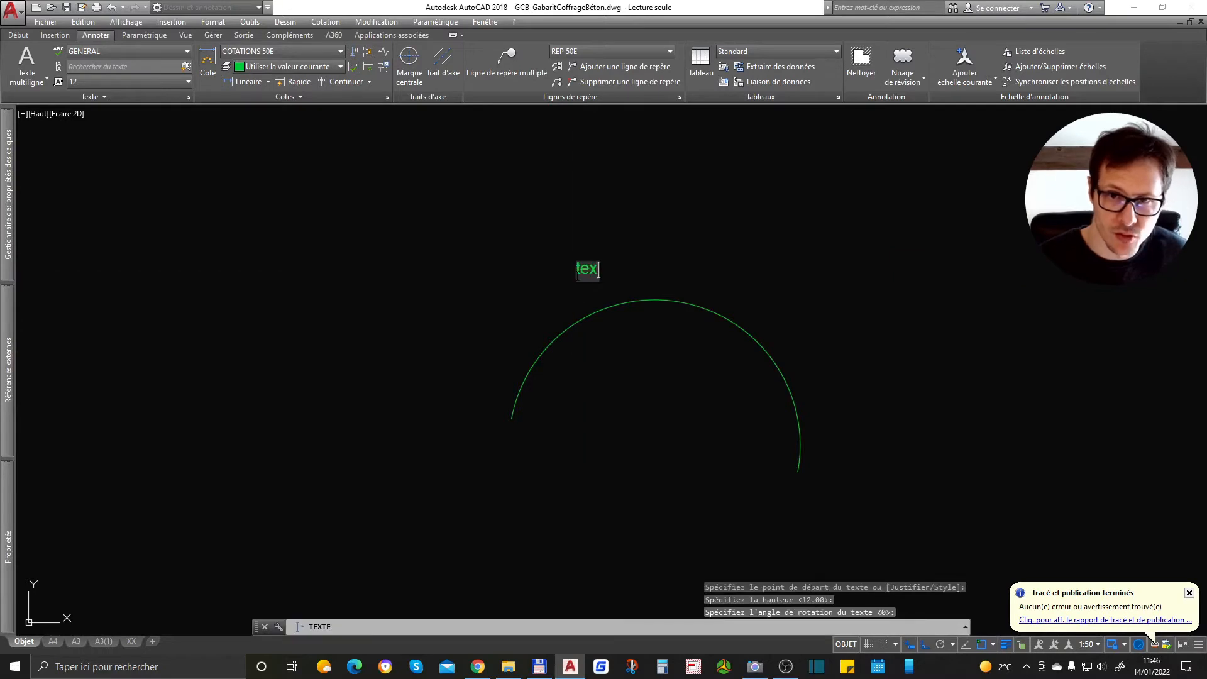
text(te)
key(Return)
key(Return)
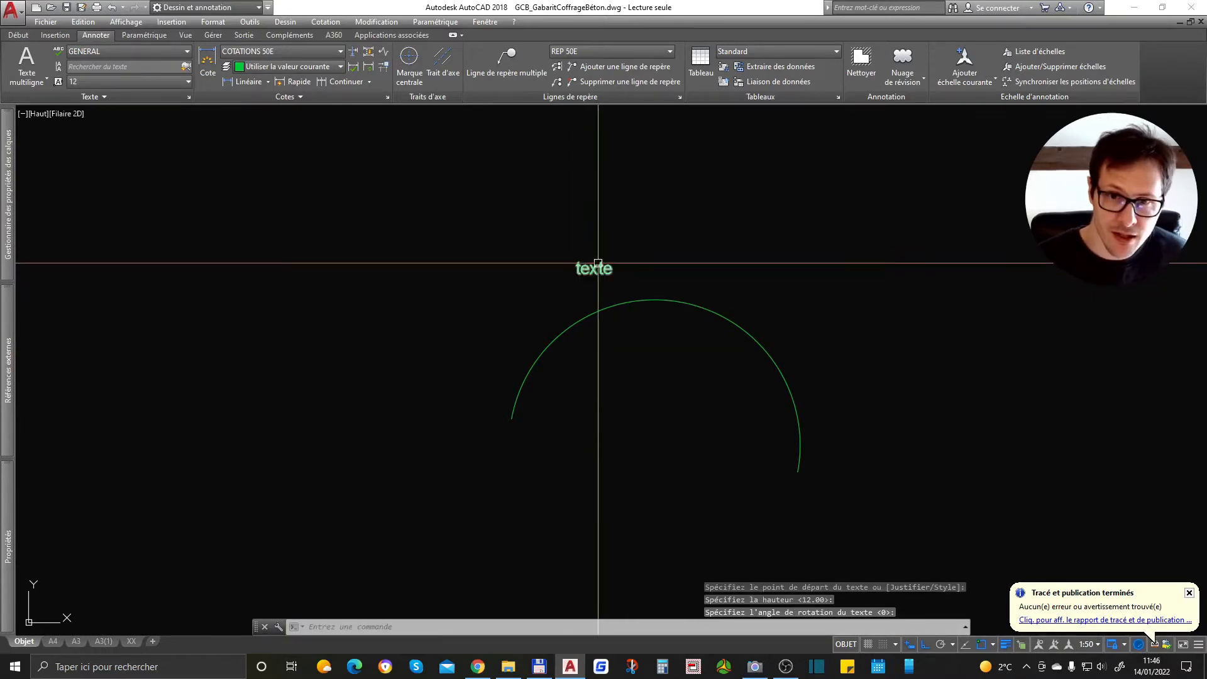
click(596, 269)
scroll(601, 302, up, 4)
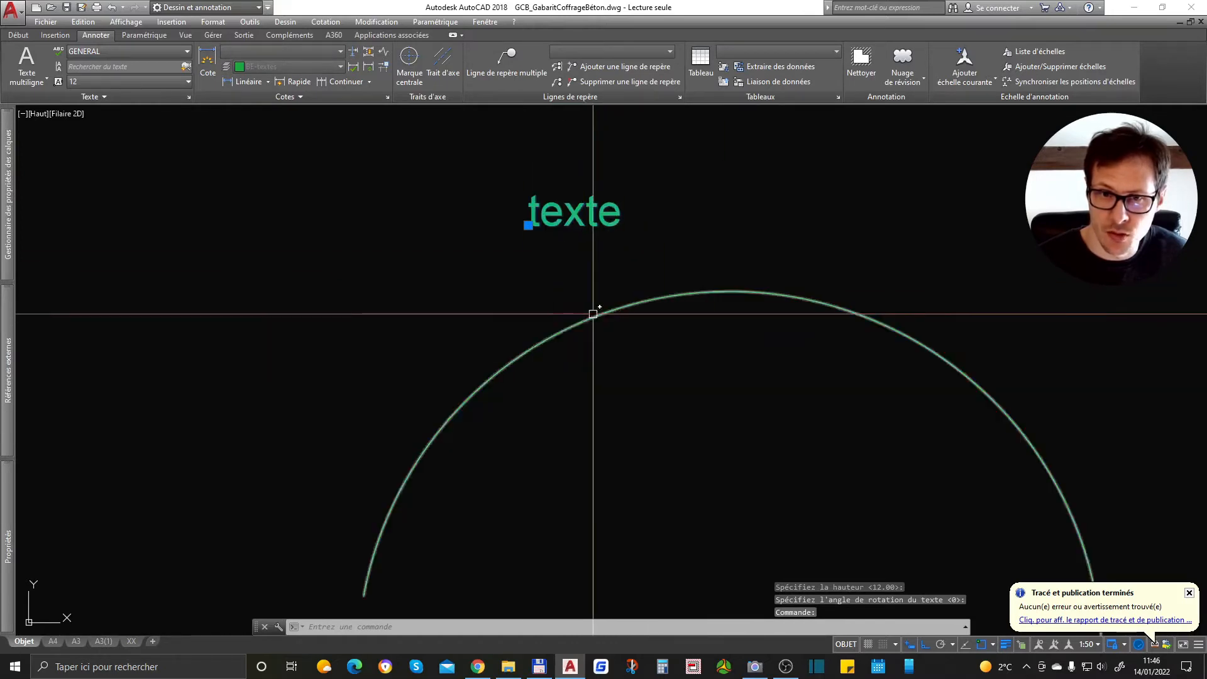
scroll(604, 321, down, 2)
key(Escape)
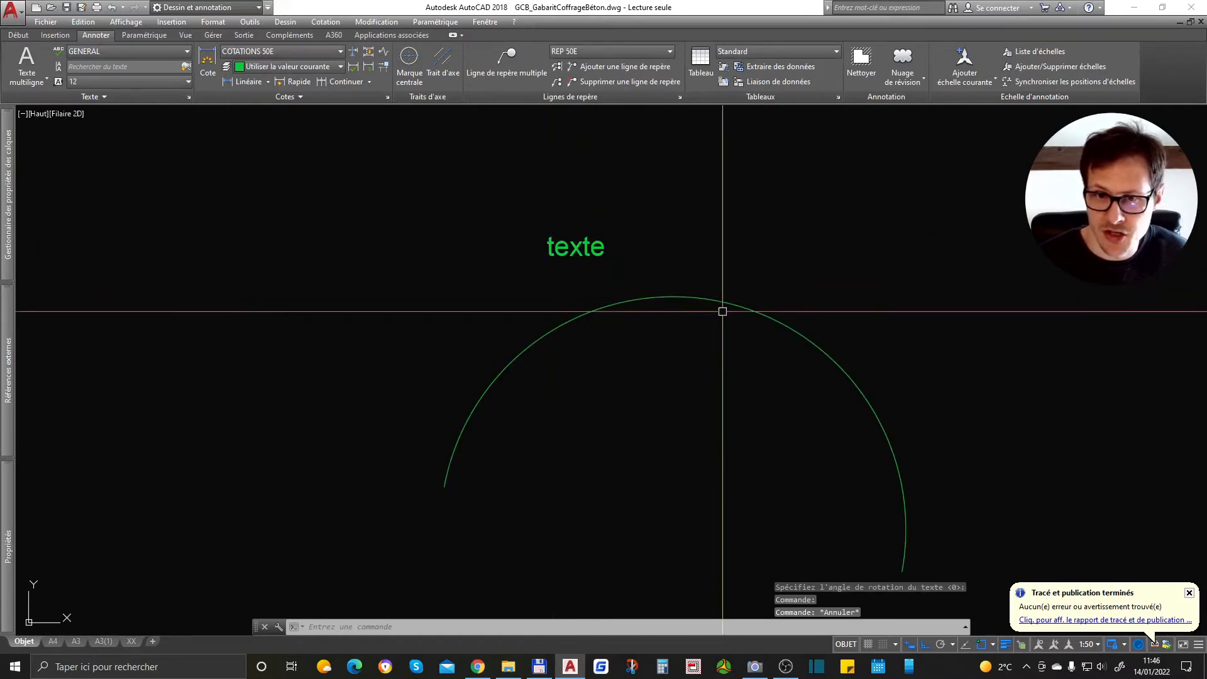
- Run ATC to align "texte" to the arc, placing it just outside the curve slightly left of its crown
text(ATC)
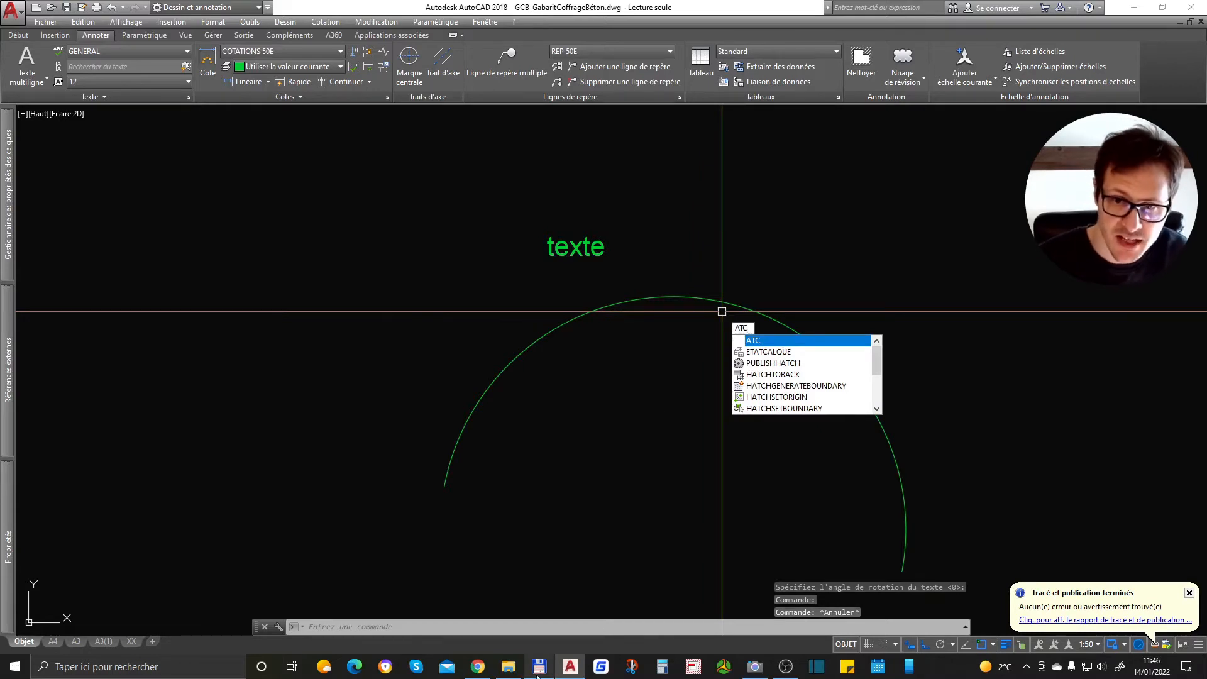
mouse_move(538, 672)
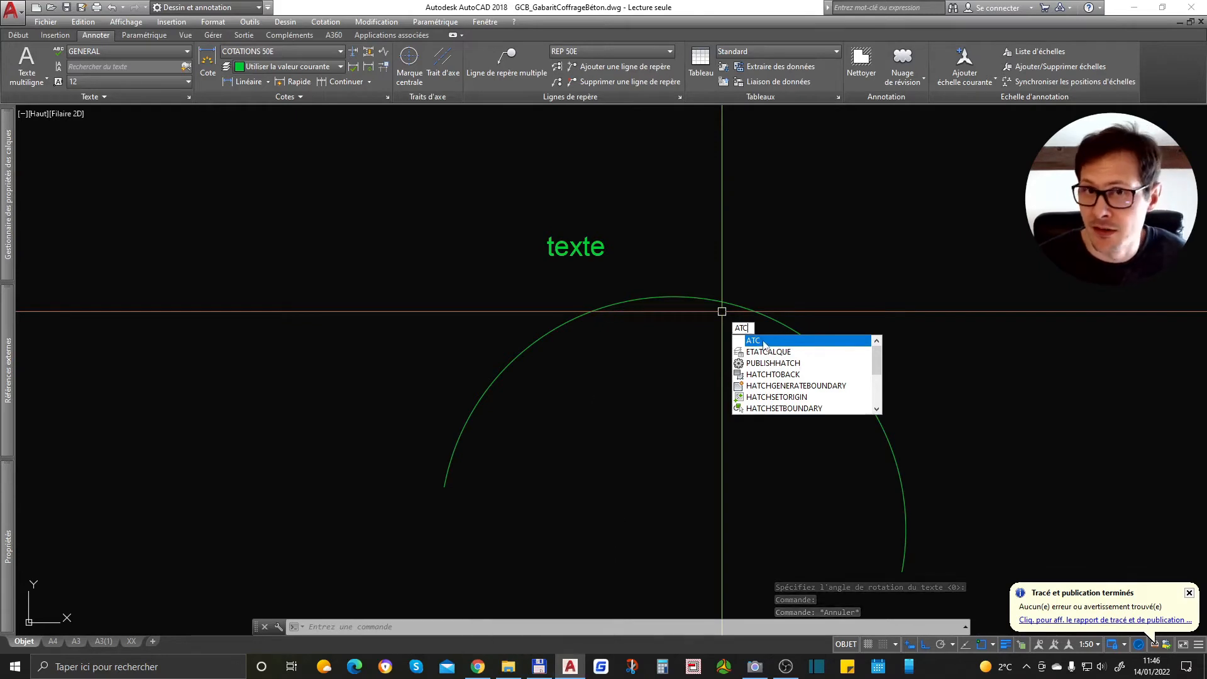
key(Return)
click(600, 236)
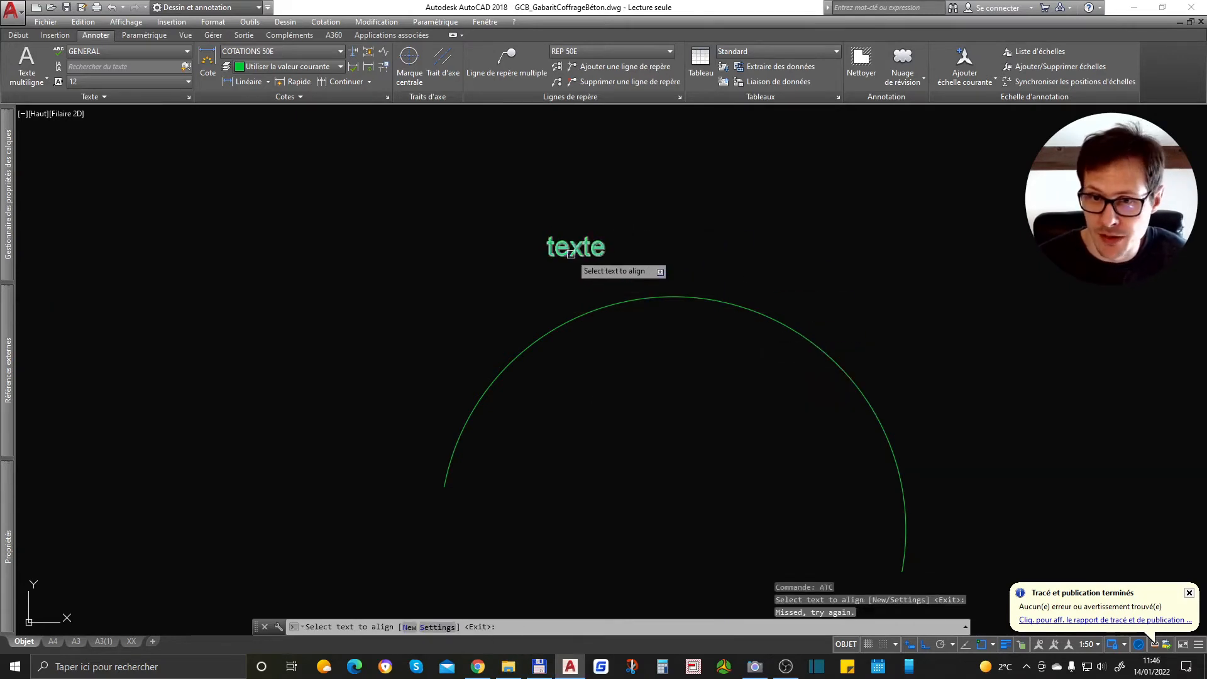
click(570, 248)
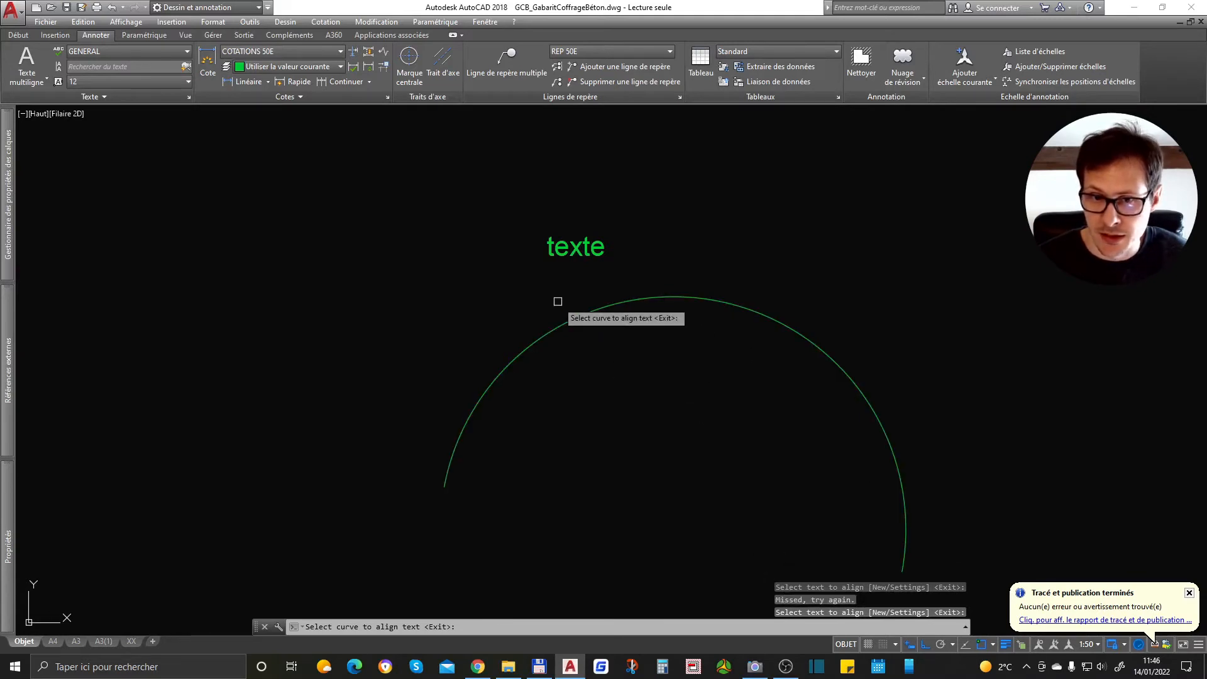
click(593, 310)
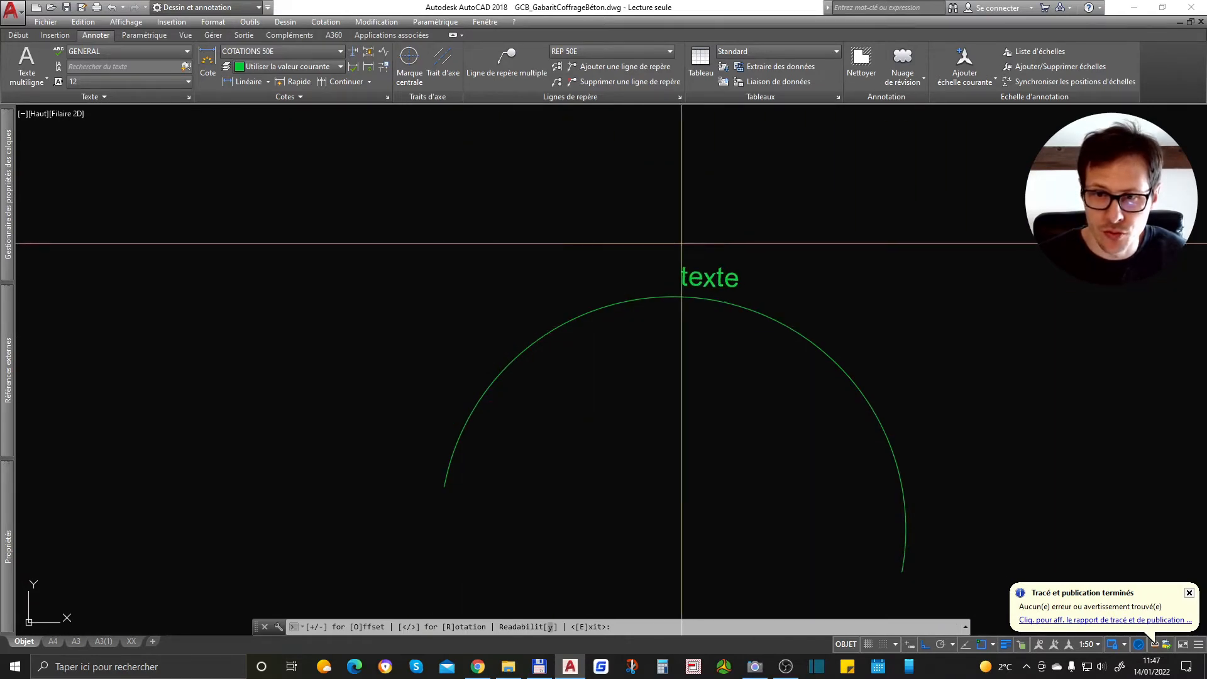
key(Escape)
scroll(660, 264, down, 4)
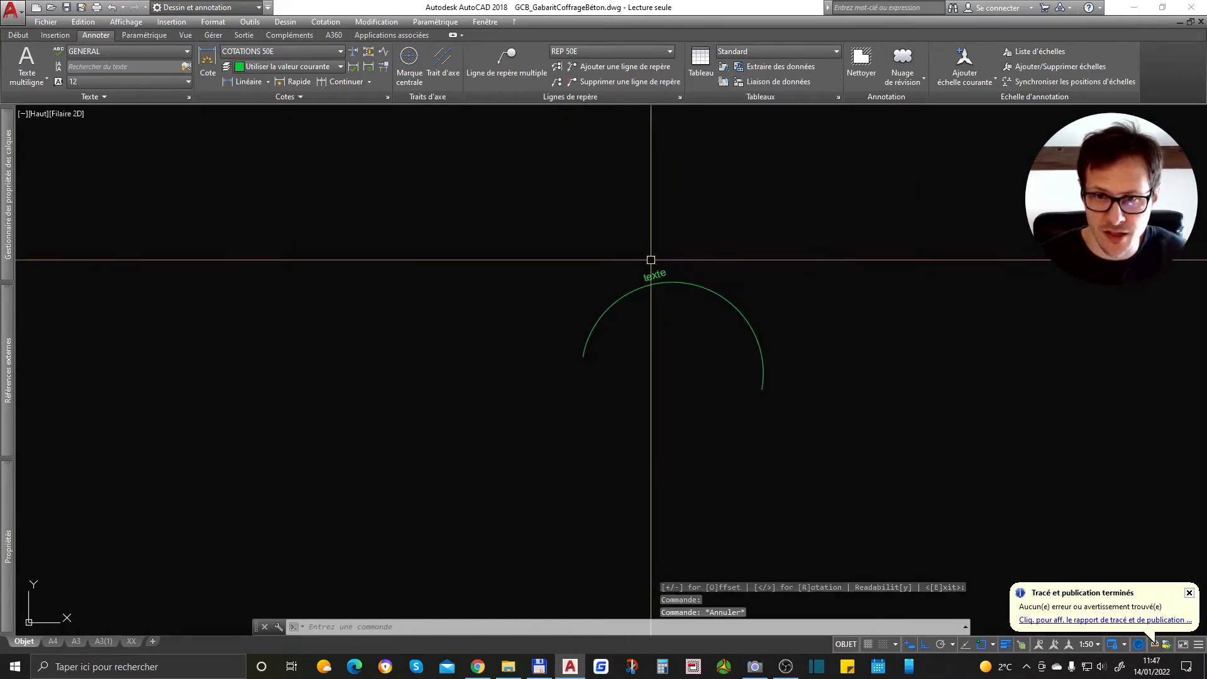
- Draw a closed right-triangle polyline above and to the left of the arc, with a horizontal base and a vertical right side
text(pl)
key(Return)
click(376, 228)
click(550, 227)
click(550, 142)
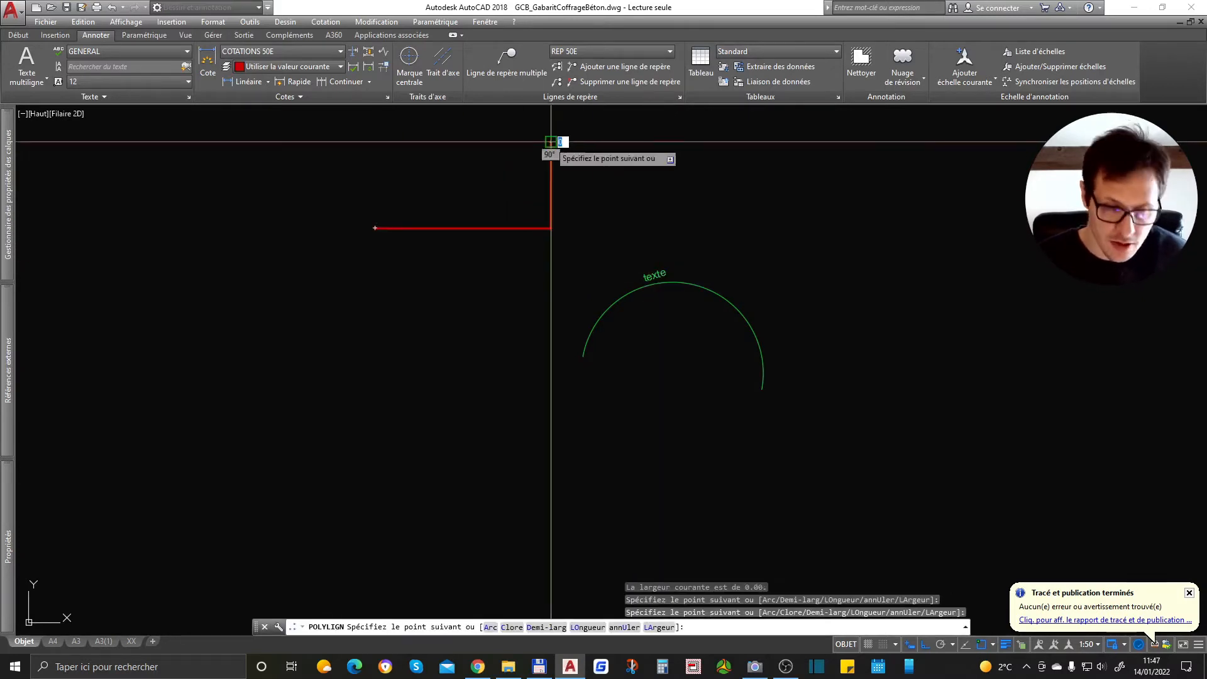
text(c)
key(Return)
- Run ATC to align "texte" to the triangle, placing it just outside the middle of the sloping side
text(ATC)
key(Return)
click(654, 274)
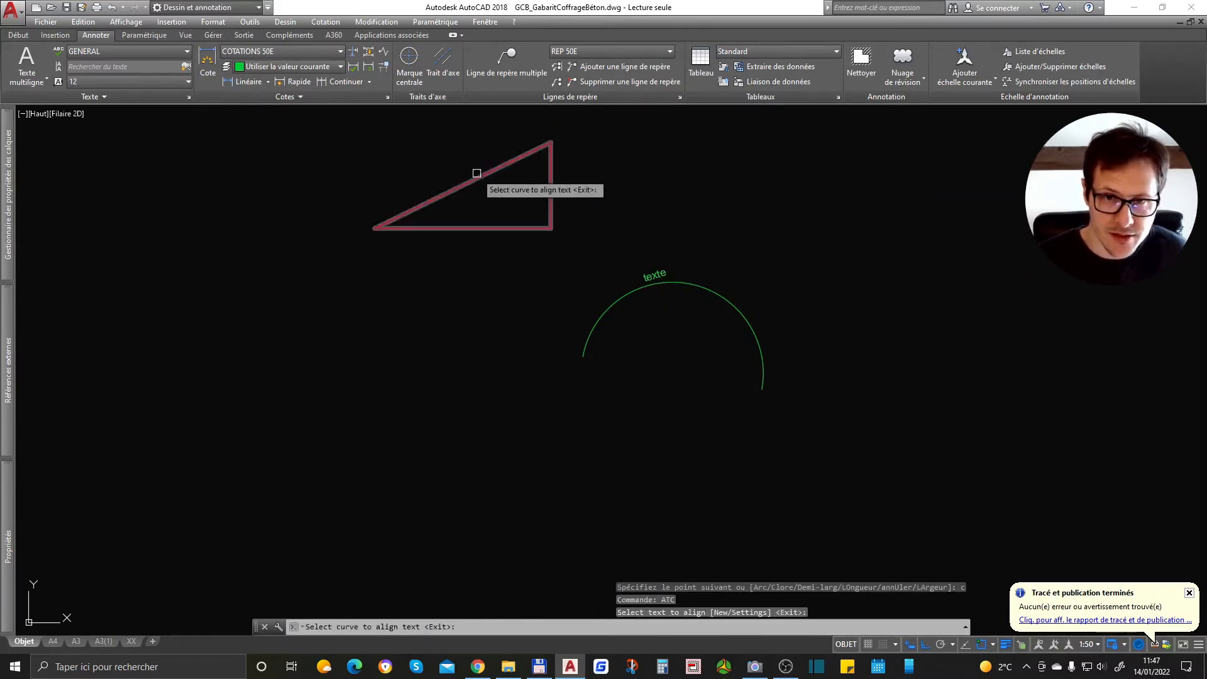
click(479, 176)
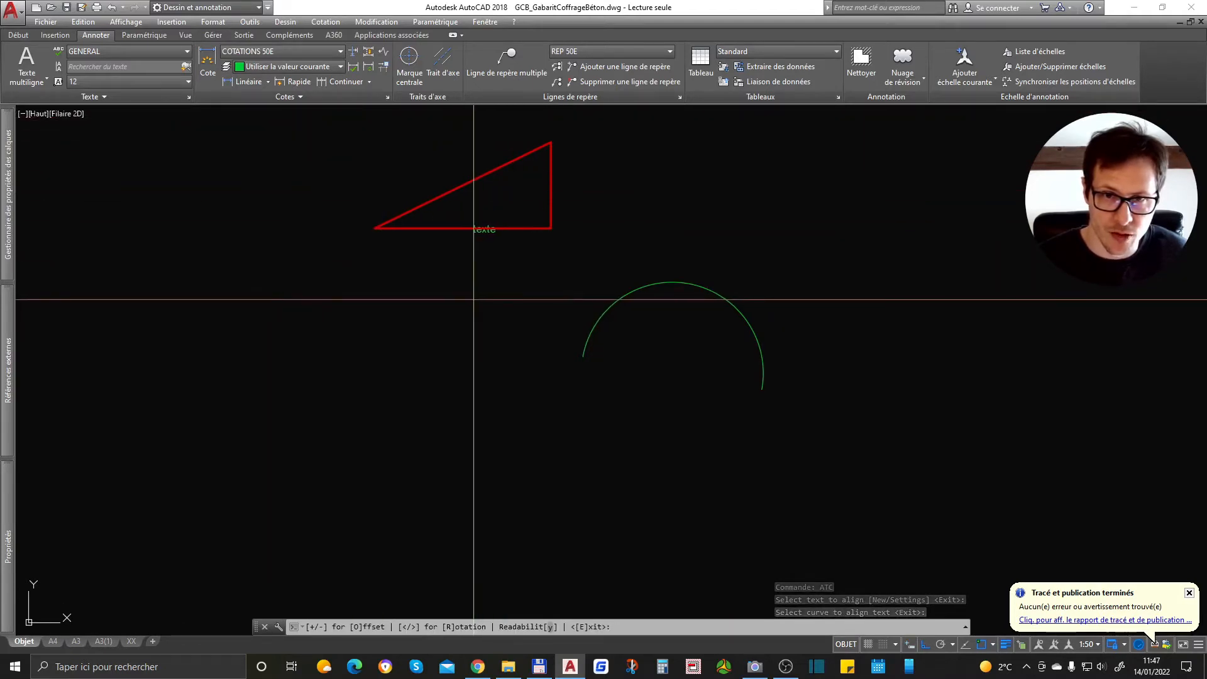
scroll(407, 136, up, 2)
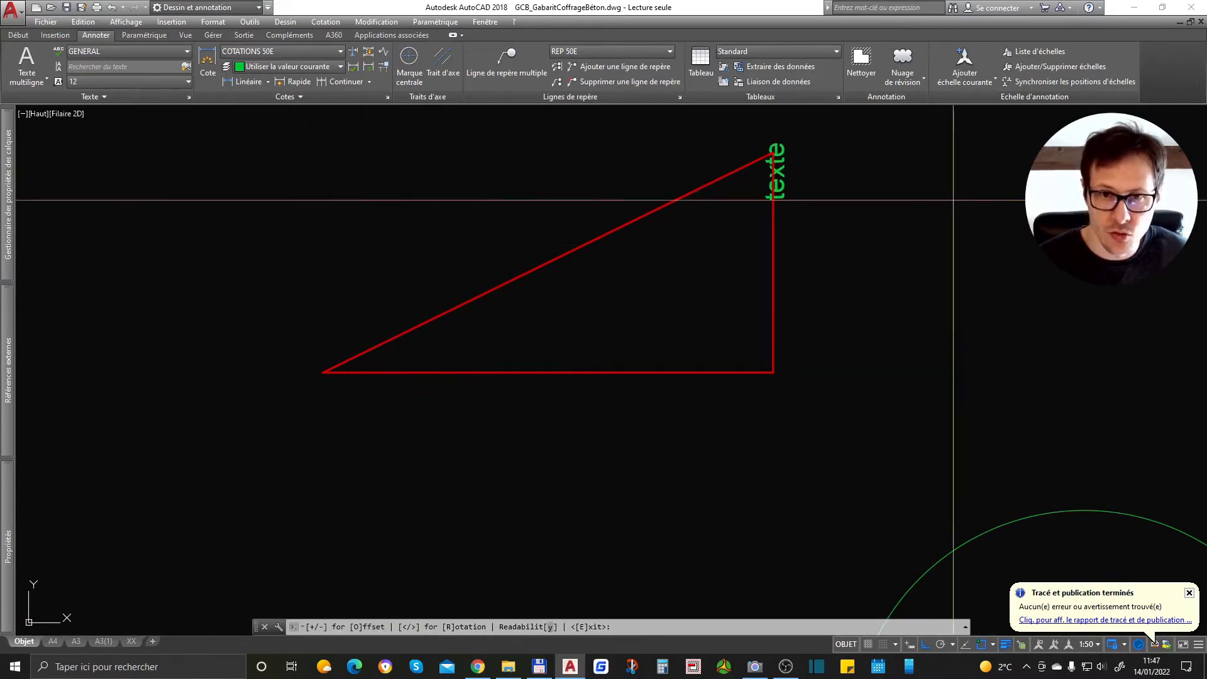
key(Escape)
scroll(466, 454, down, 4)
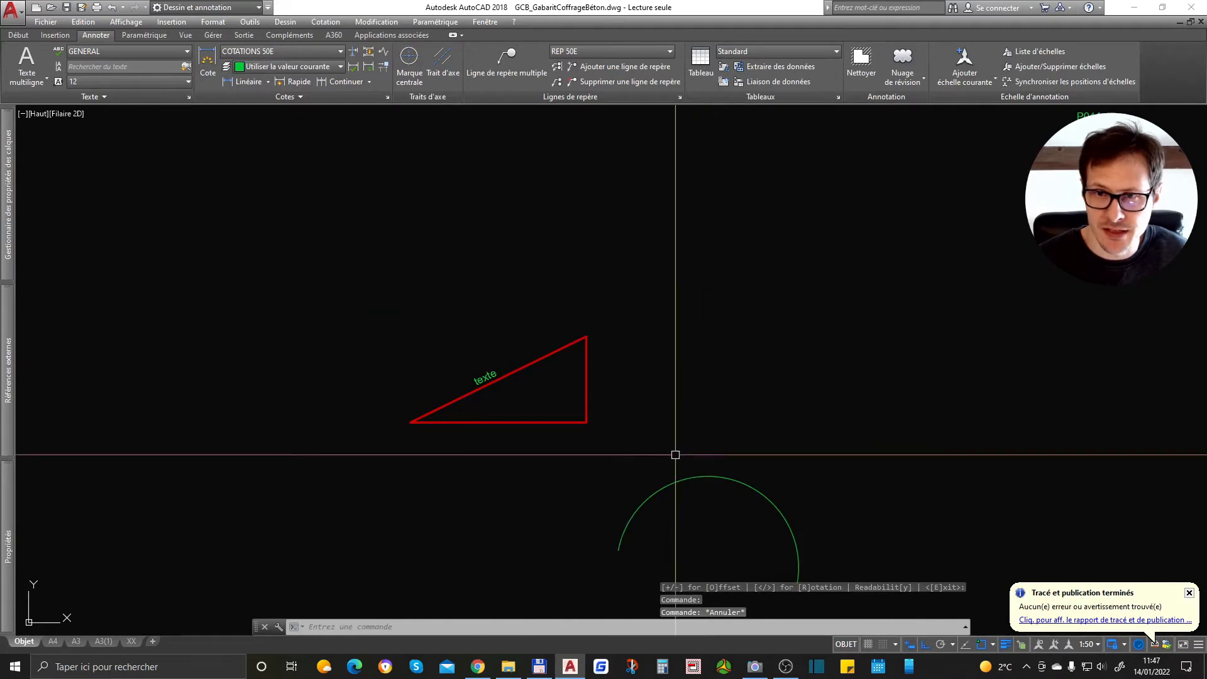
- Switch to Total Commander and review the LISP routines from ChainSelV1-1 to AttributeColour, then return to AutoCAD
click(539, 666)
scroll(254, 327, down, 5)
scroll(254, 326, down, 5)
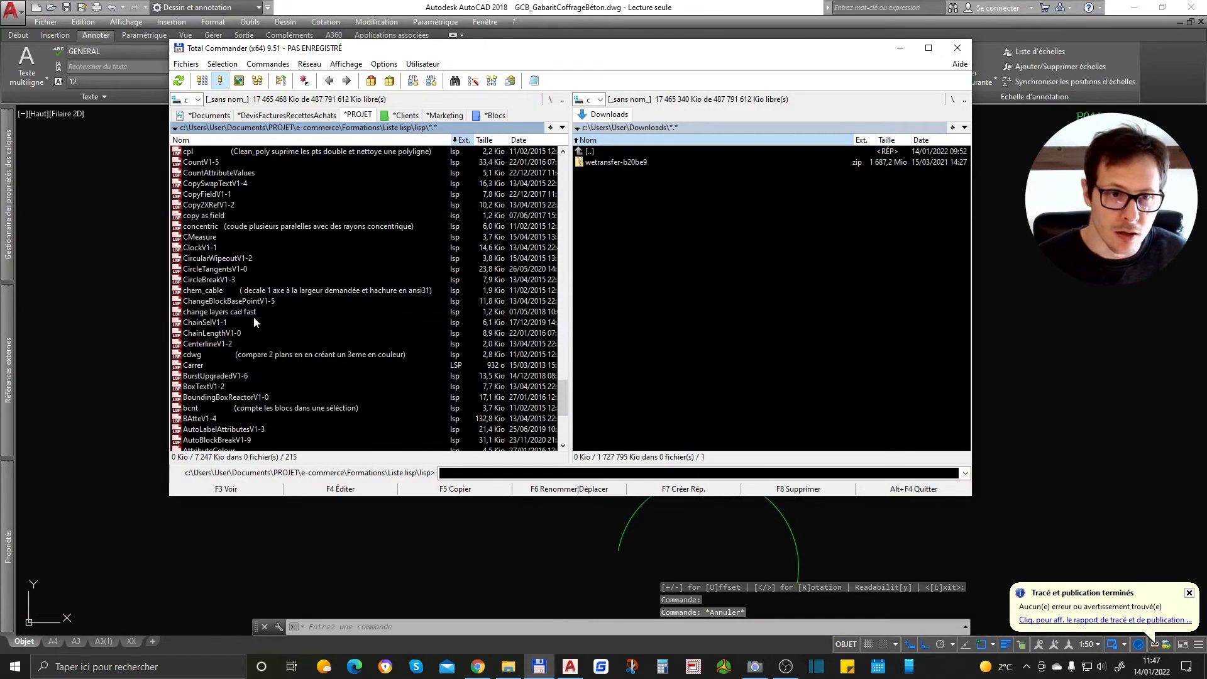
click(221, 324)
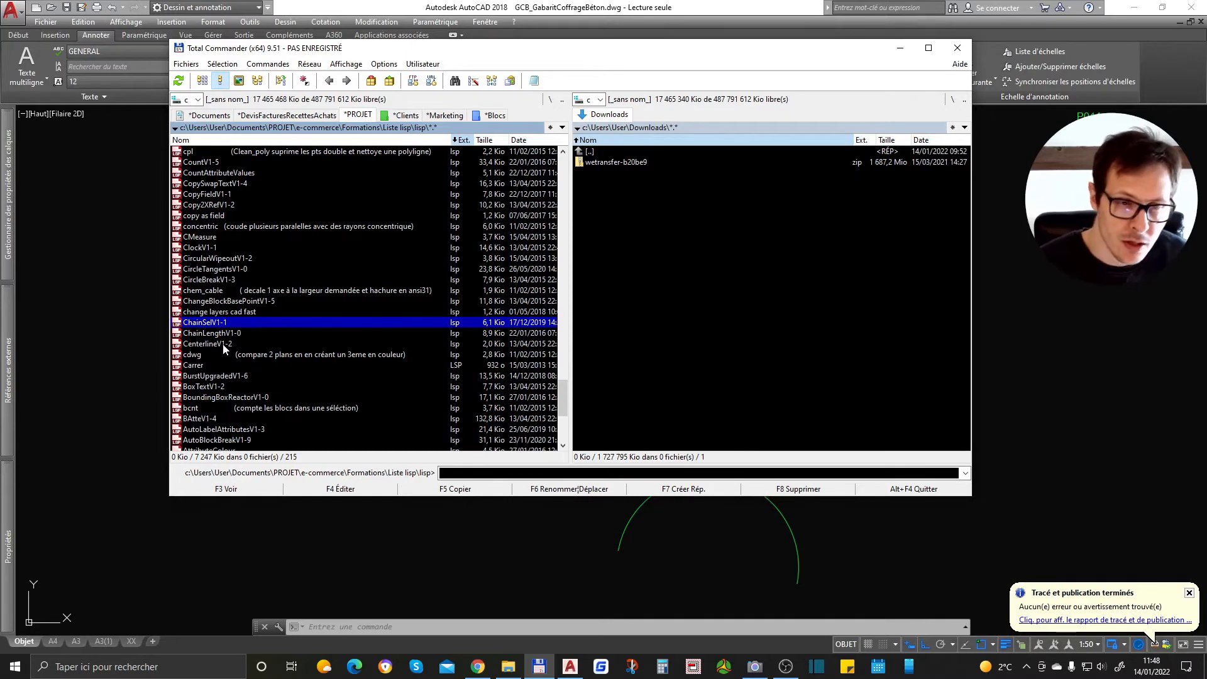
click(212, 366)
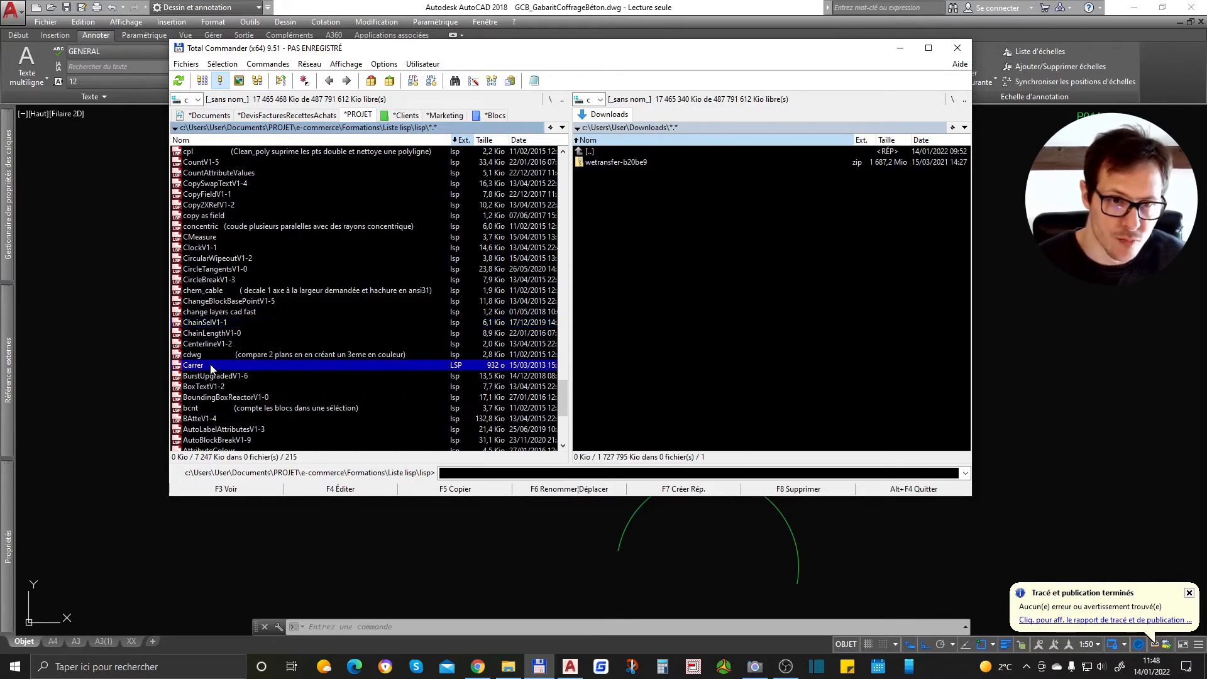
click(236, 377)
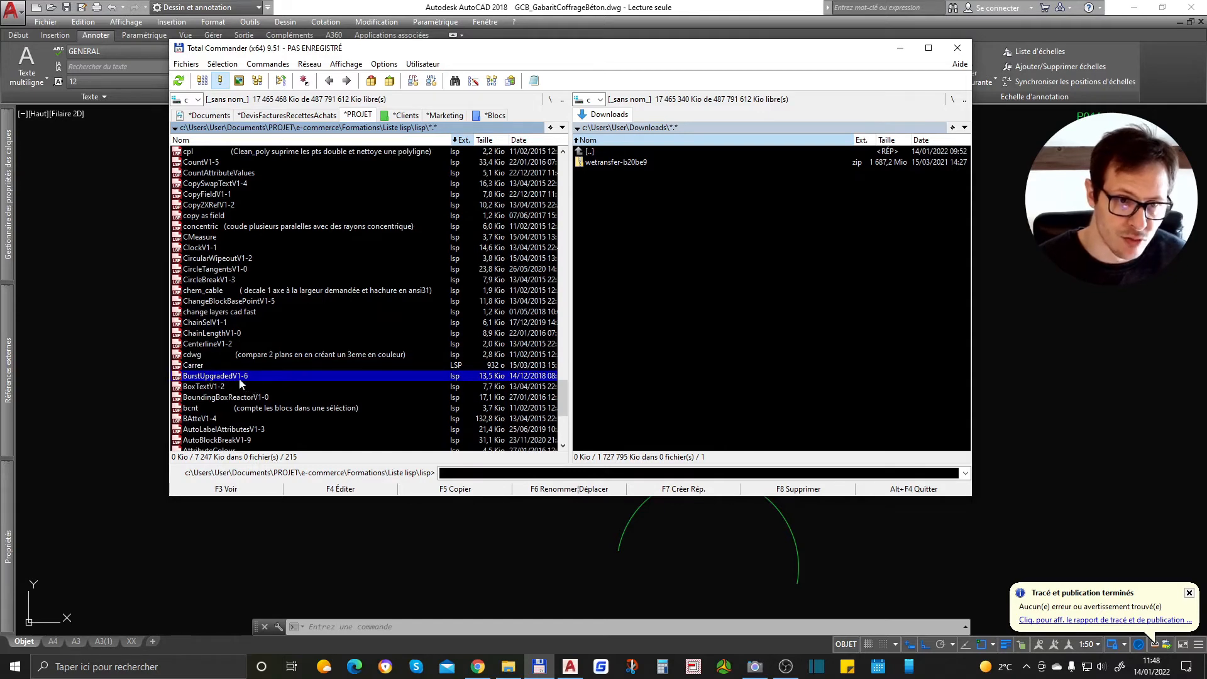
scroll(238, 371, down, 2)
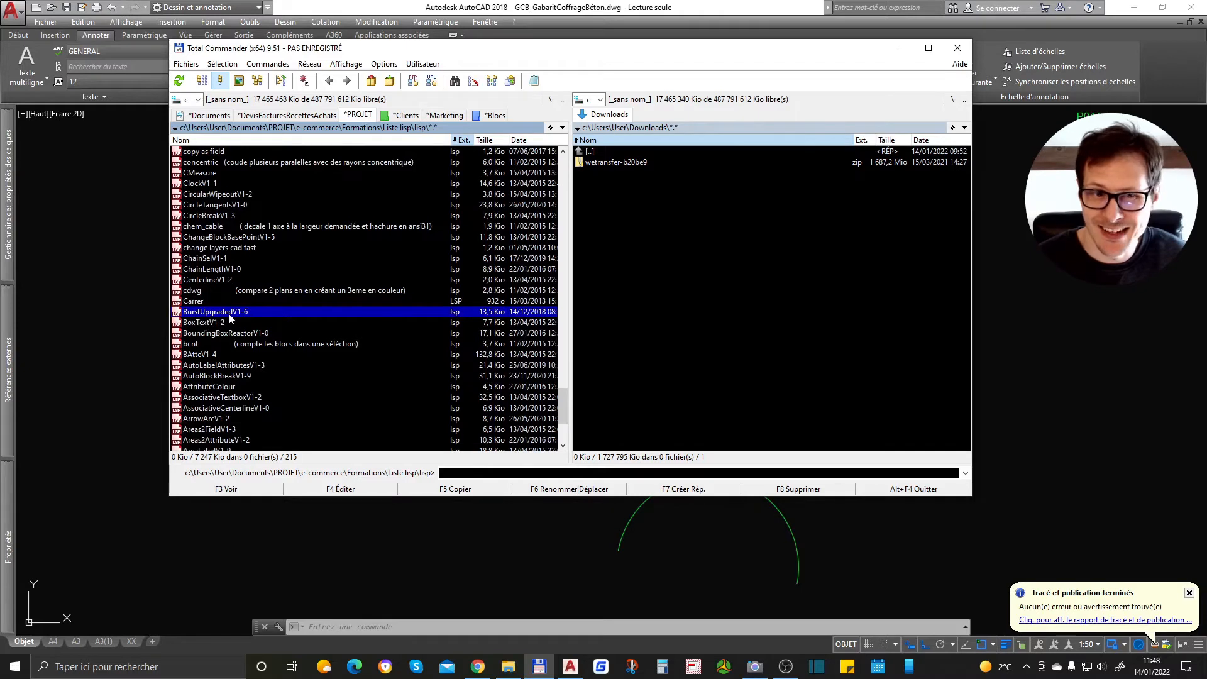
click(203, 326)
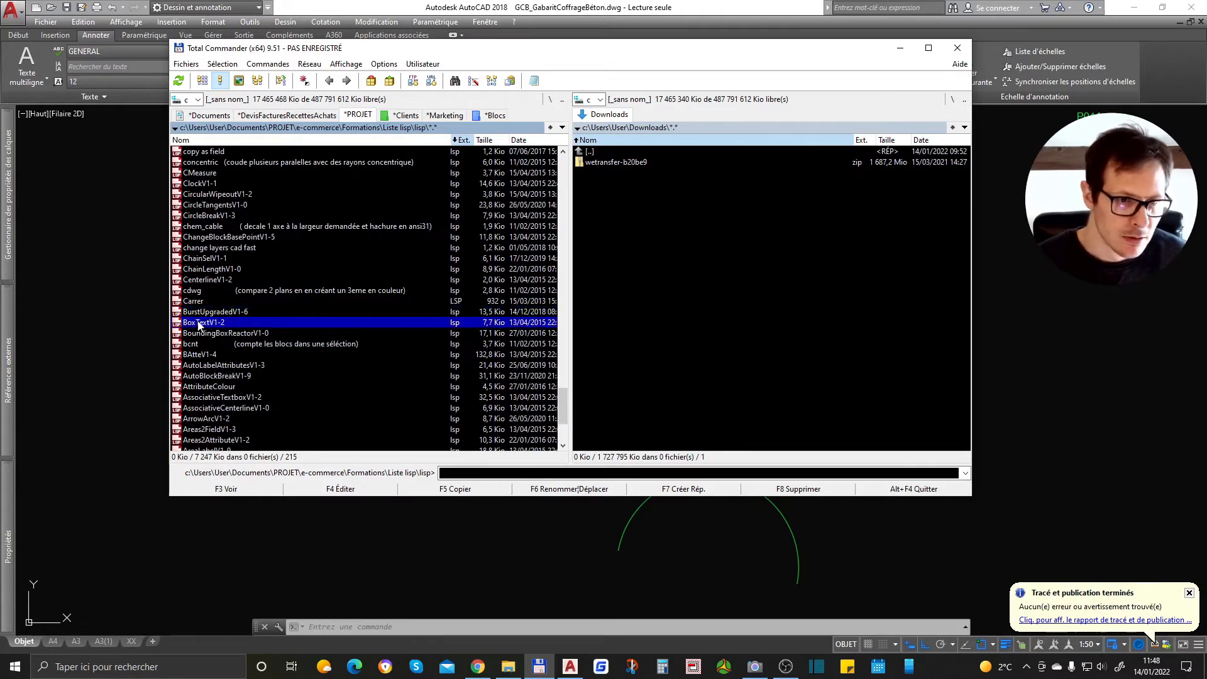
click(231, 335)
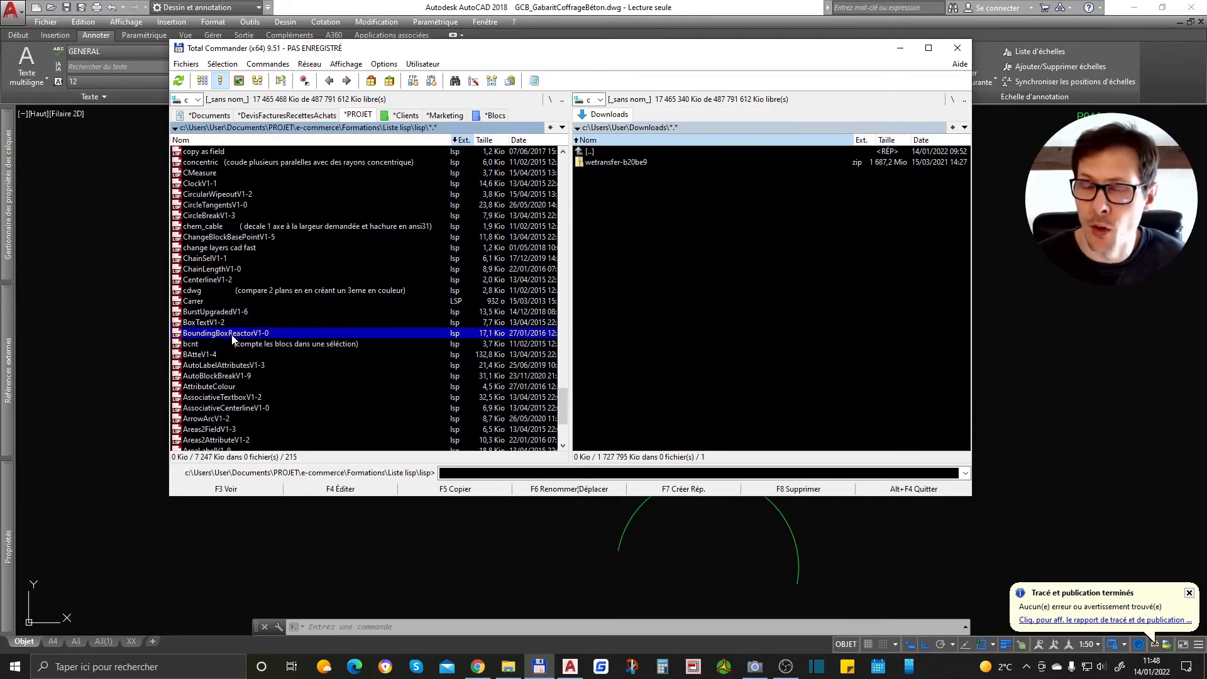
click(248, 367)
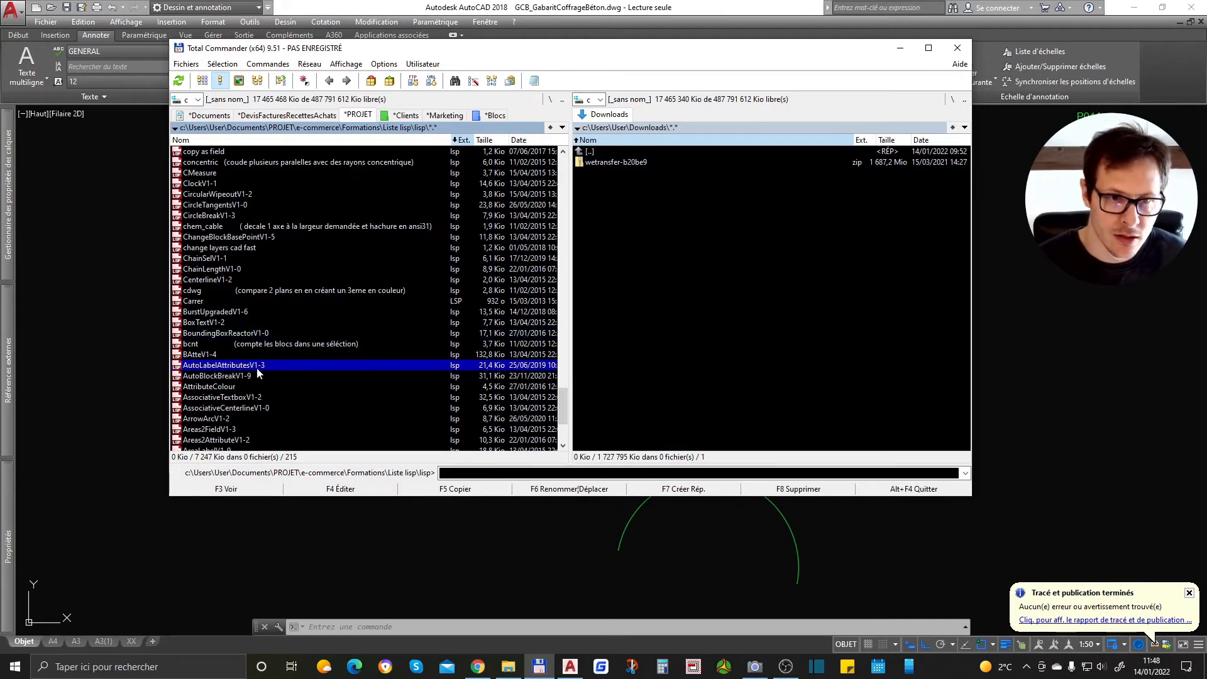
click(212, 377)
click(217, 384)
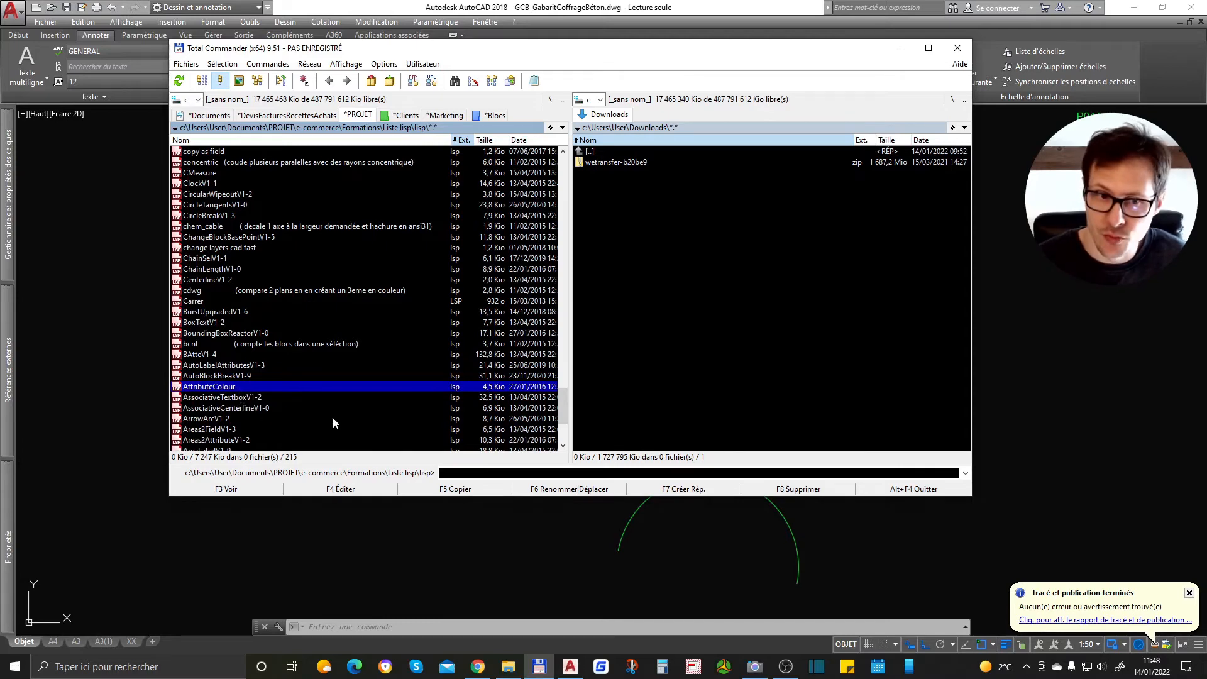
click(900, 49)
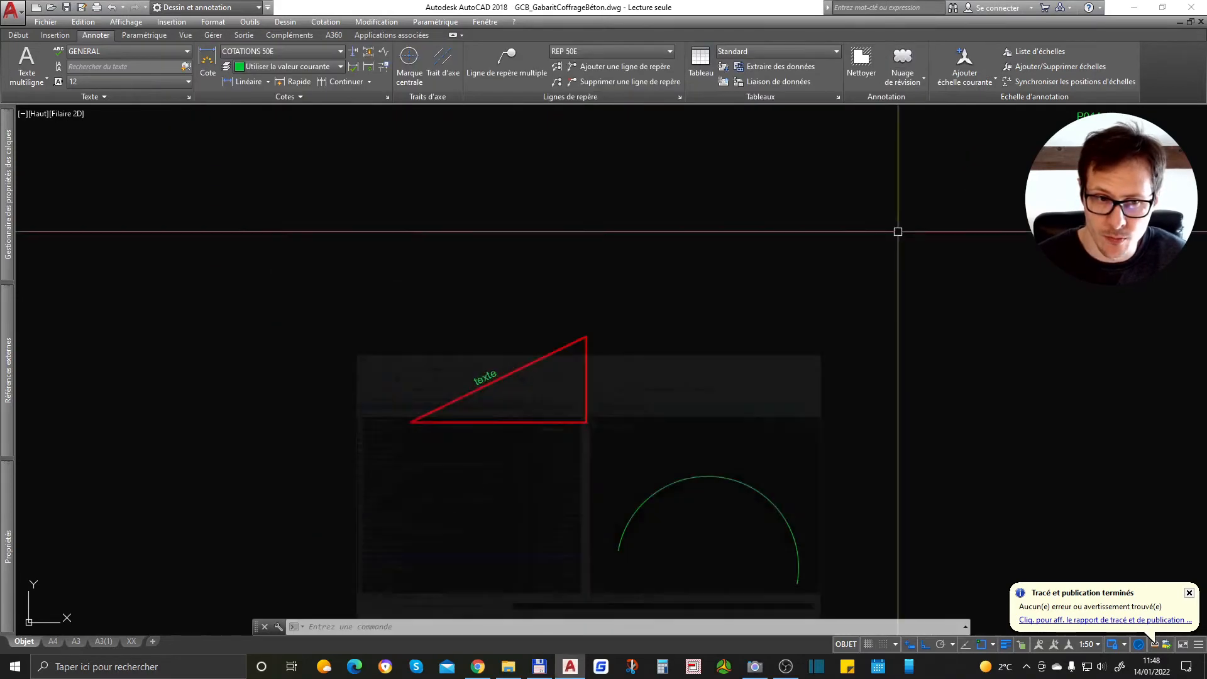
scroll(909, 261, down, 8)
key(Escape)
key(Escape)
scroll(598, 279, up, 2)
scroll(598, 279, up, 6)
text(att)
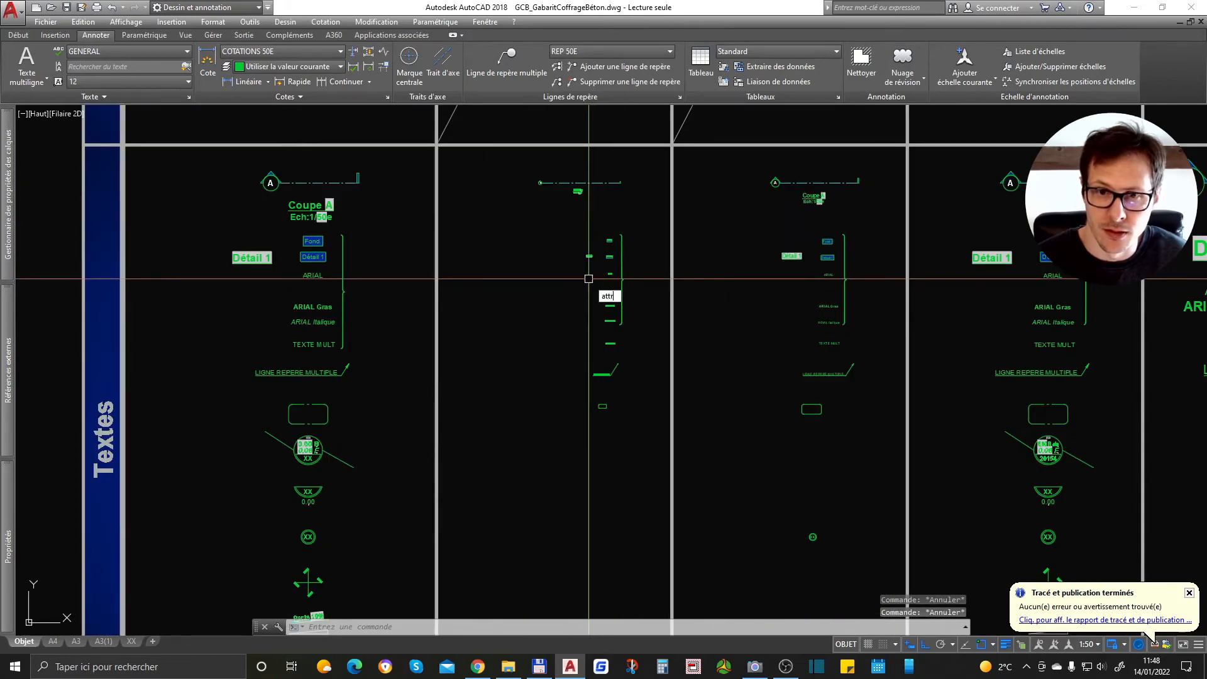
text(r)
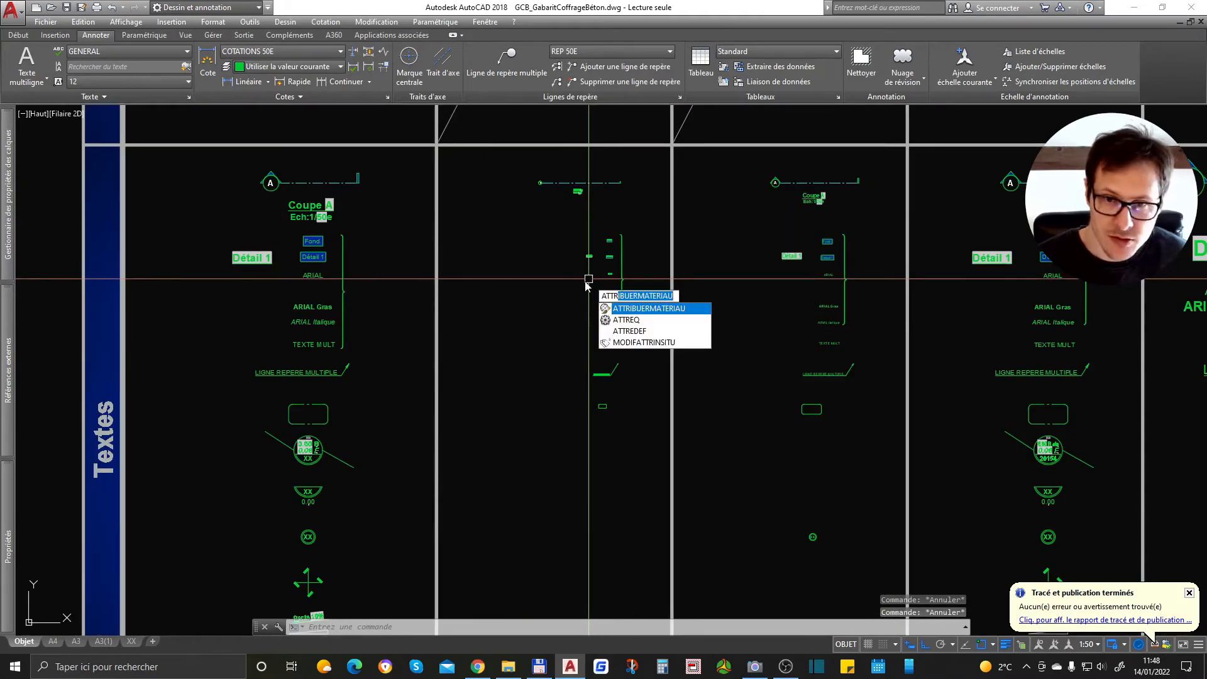
key(Escape)
- Run ATTCOL on the two circular level symbols and the two semicircular thickness symbols in the Textes row
text(at)
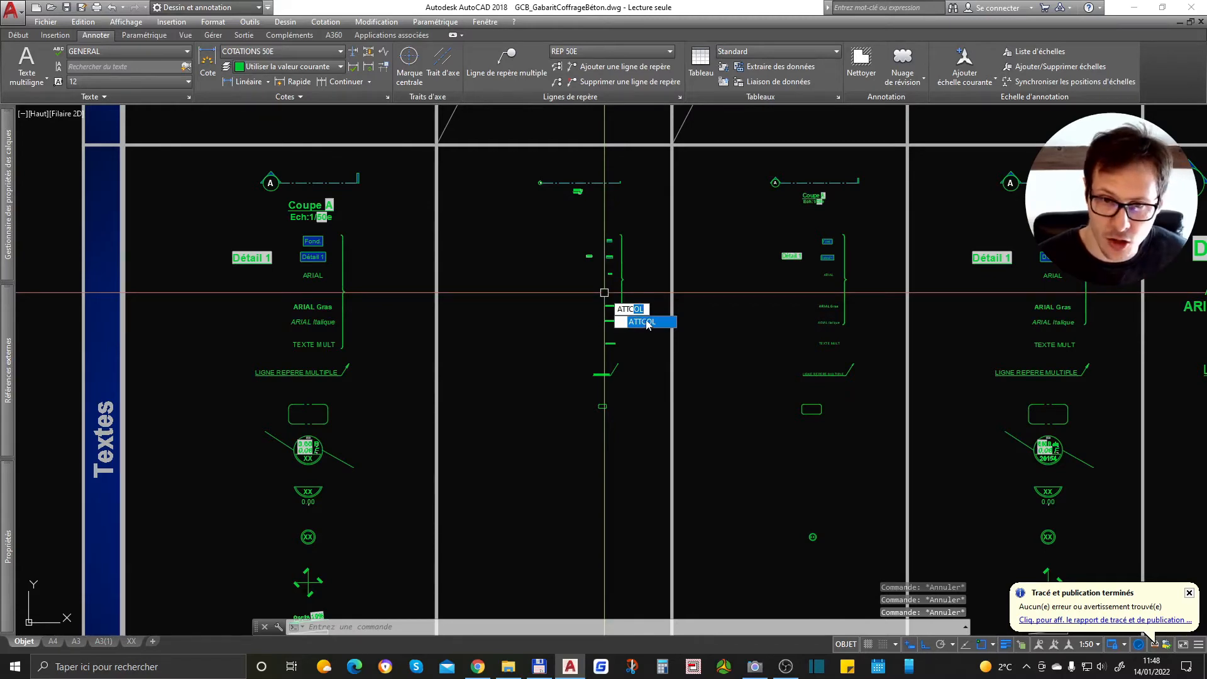
click(647, 322)
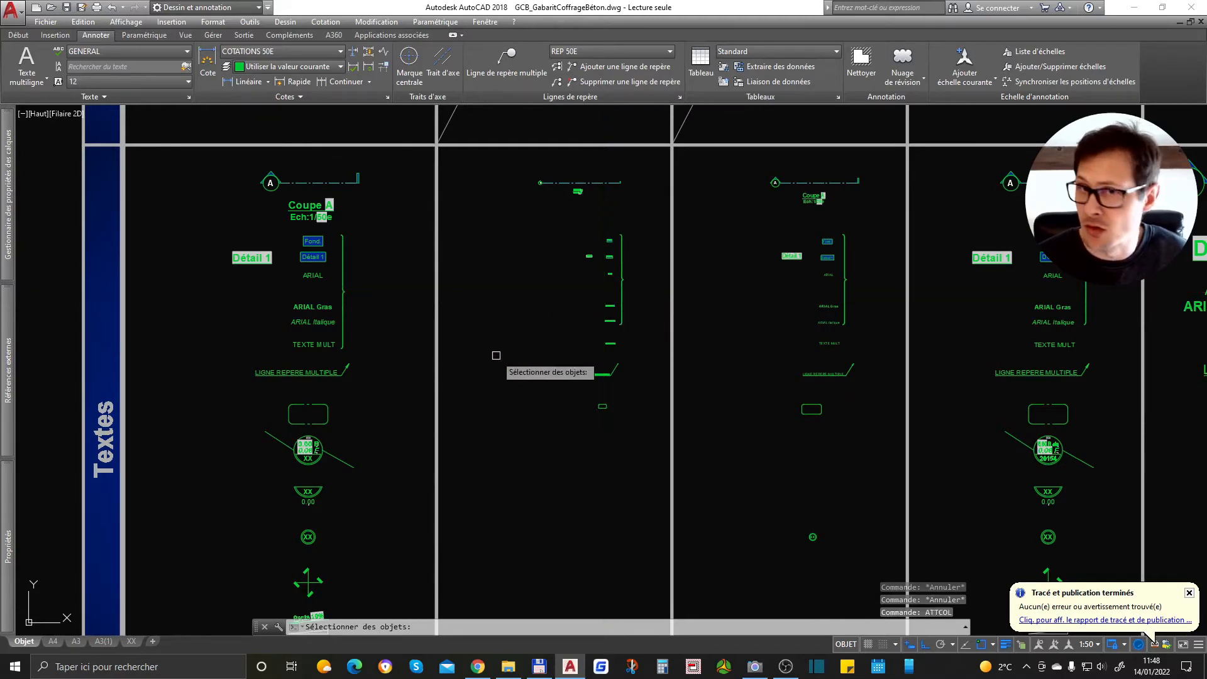
scroll(653, 333, down, 3)
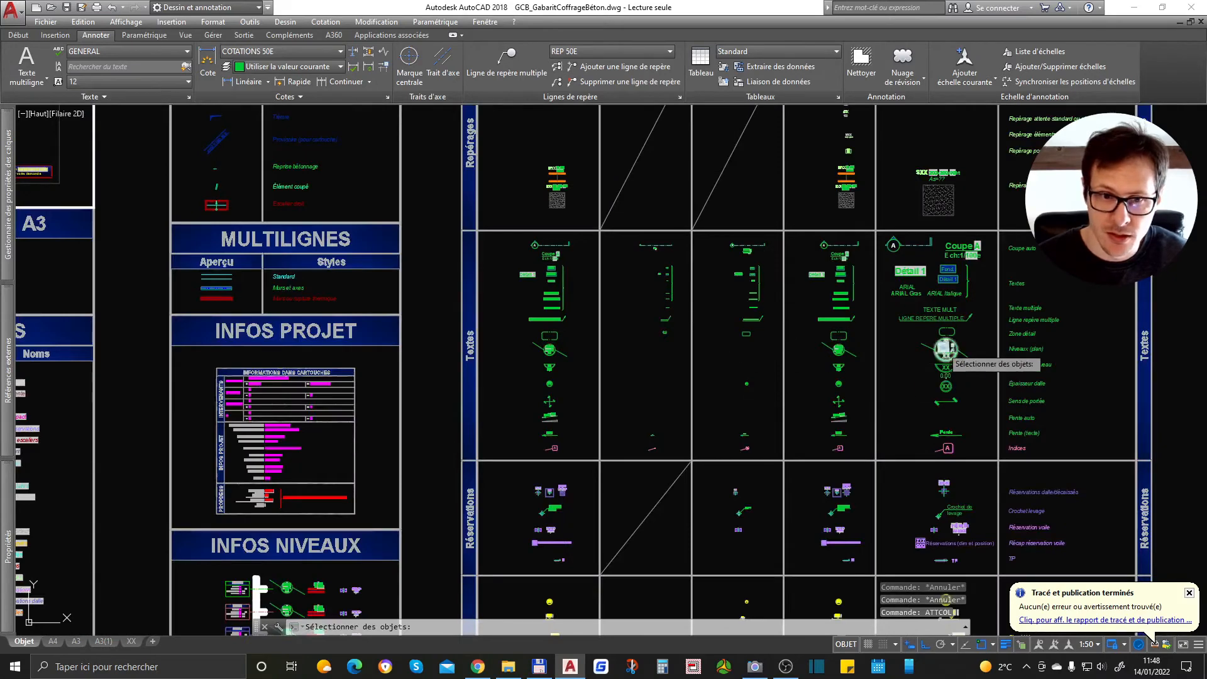
scroll(968, 349, up, 8)
scroll(987, 350, down, 2)
click(986, 350)
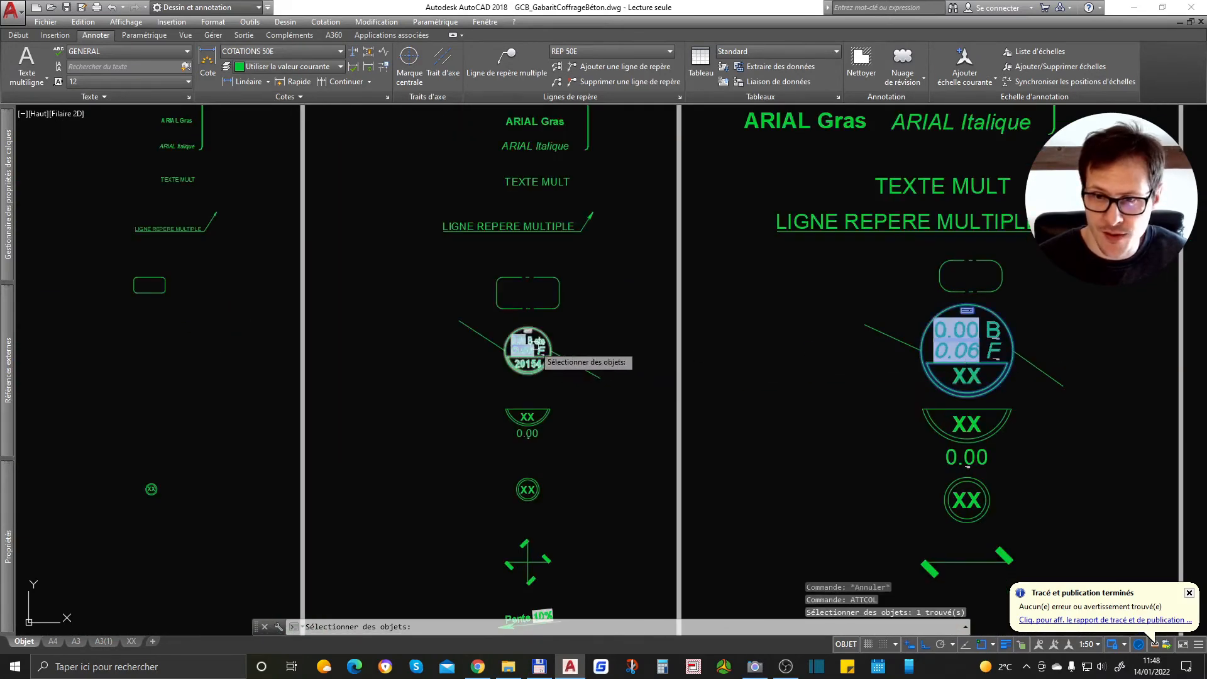
click(528, 346)
click(529, 407)
click(970, 418)
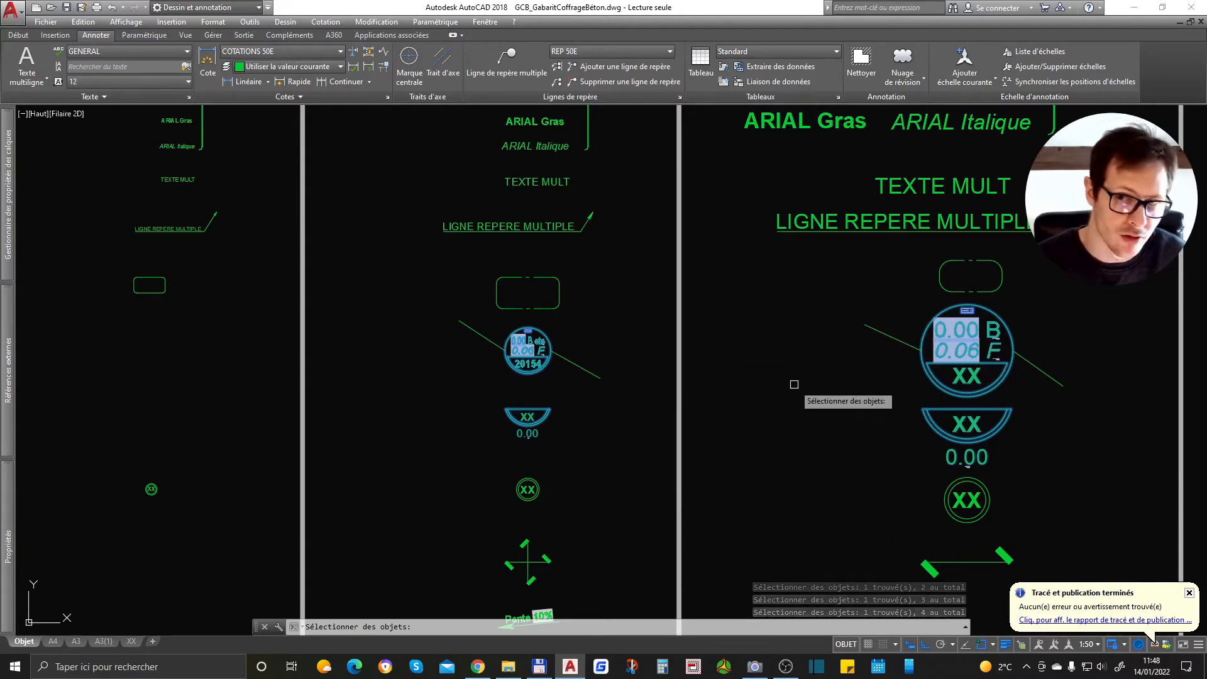
key(Return)
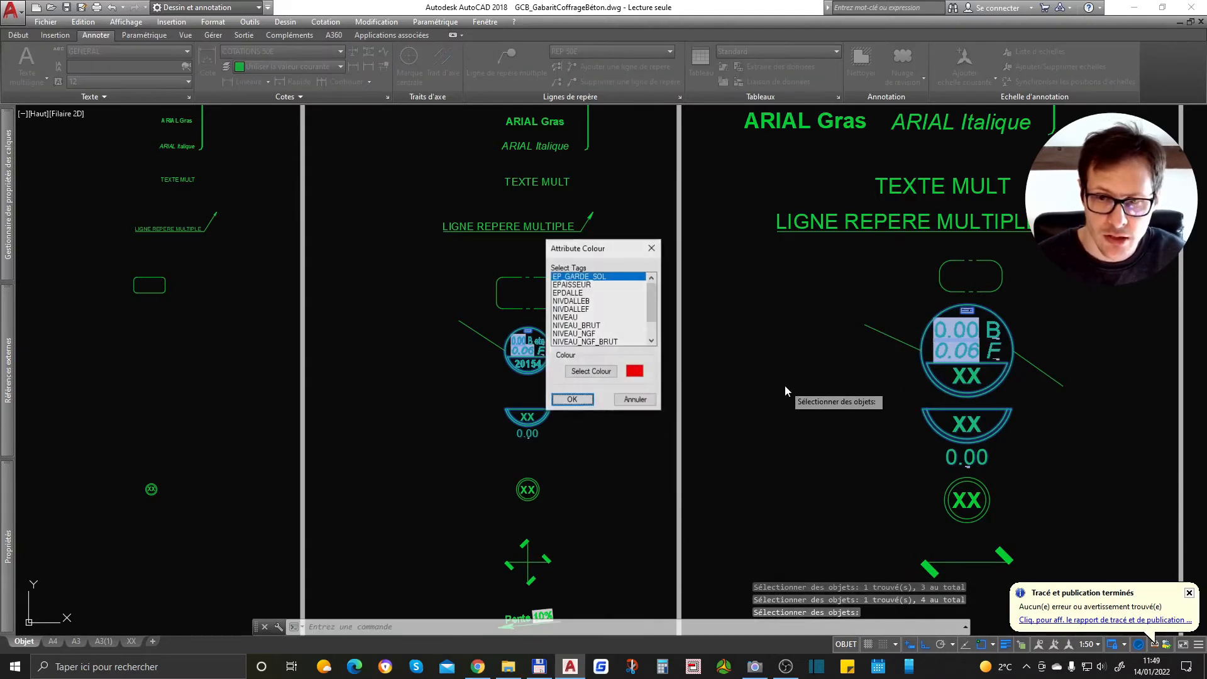
- Try the EPAISSEUR, NIVEAU and TEXTE tags, with cyan as the attribute colour
click(572, 284)
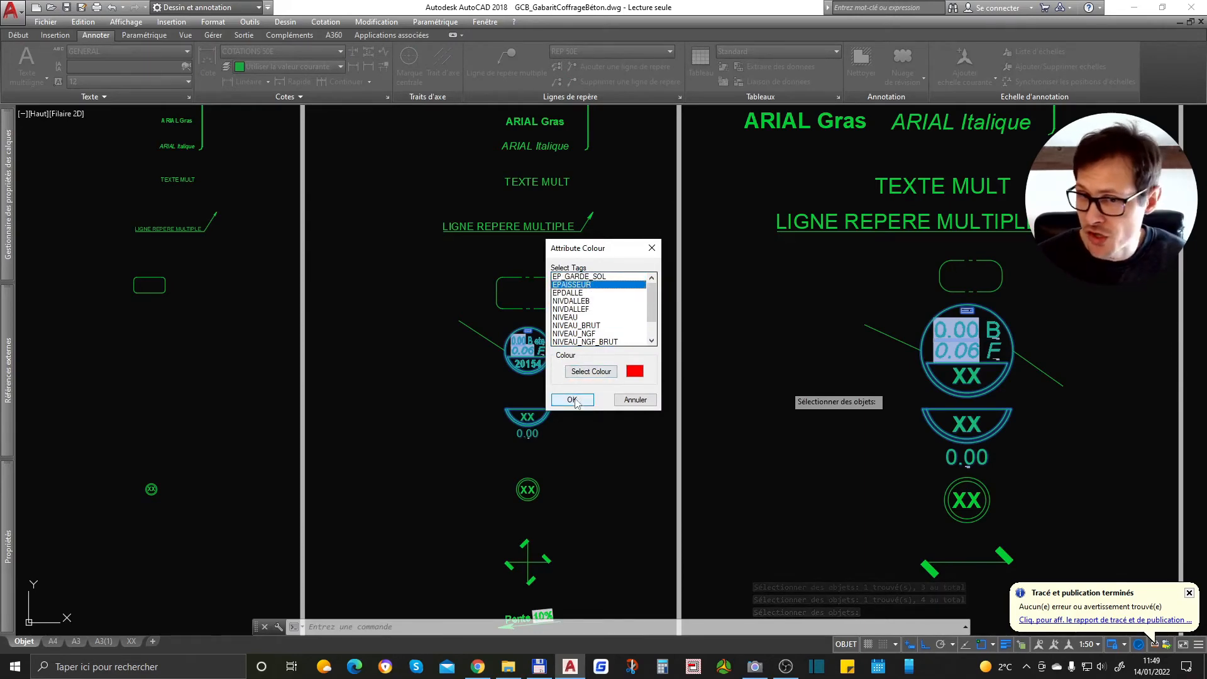
click(591, 371)
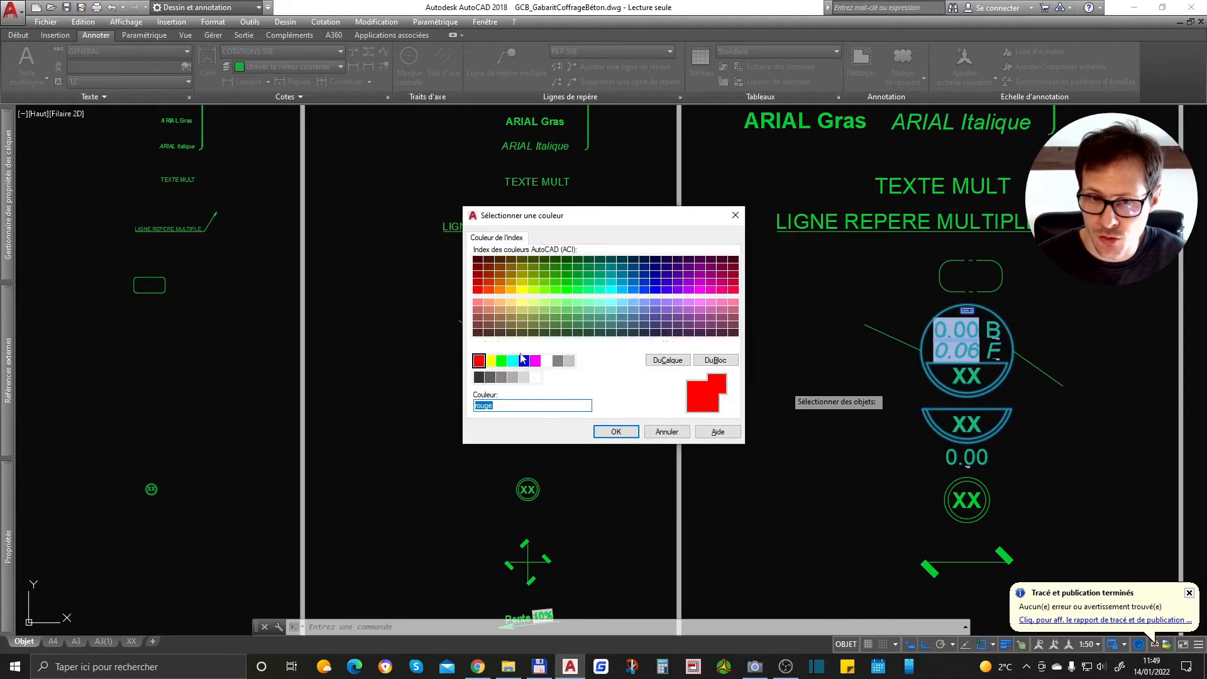
click(512, 360)
click(608, 432)
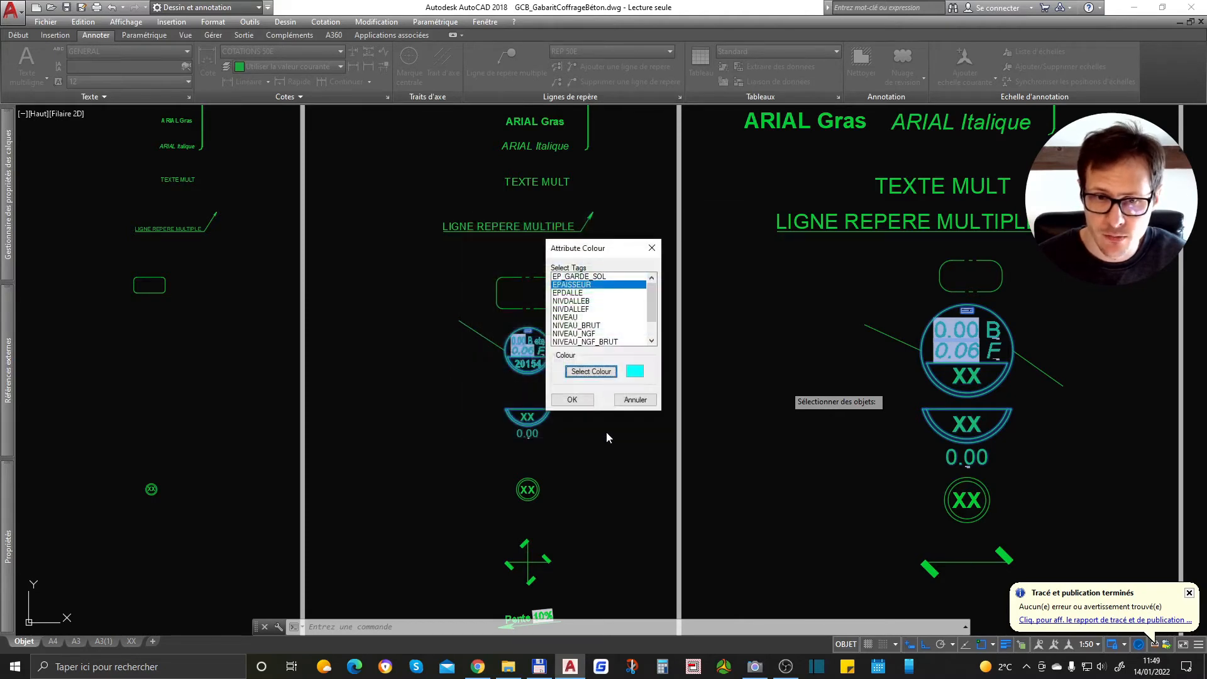
click(580, 318)
scroll(584, 341, down, 2)
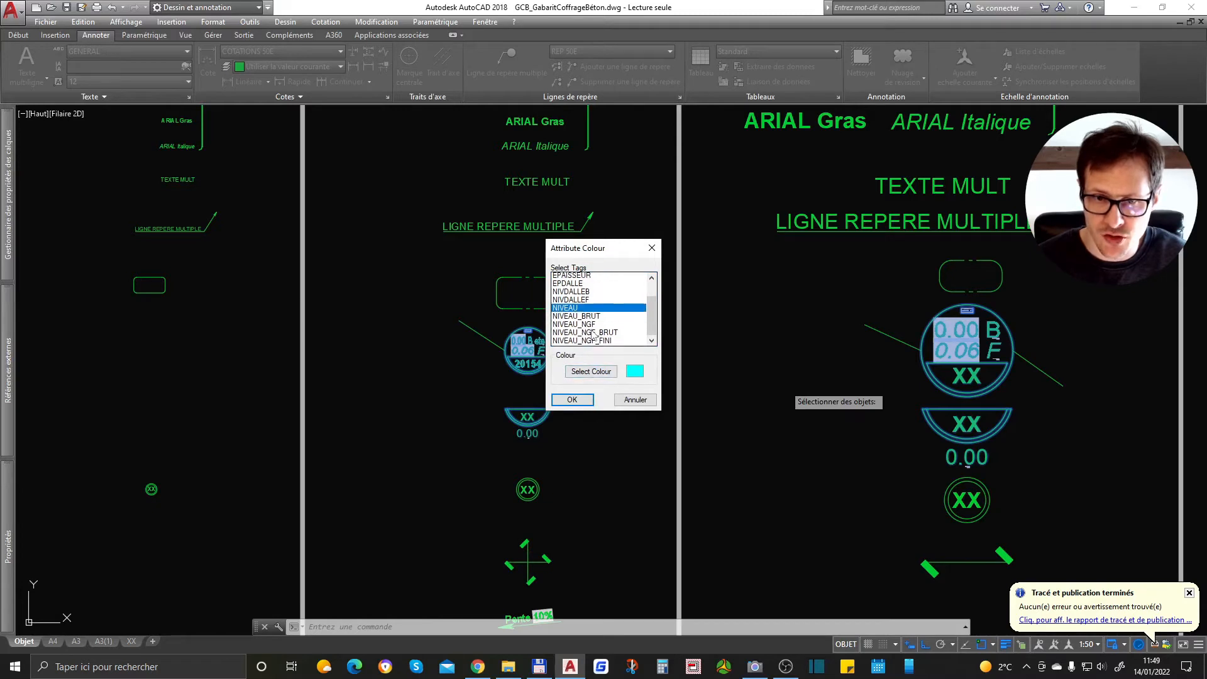
click(561, 335)
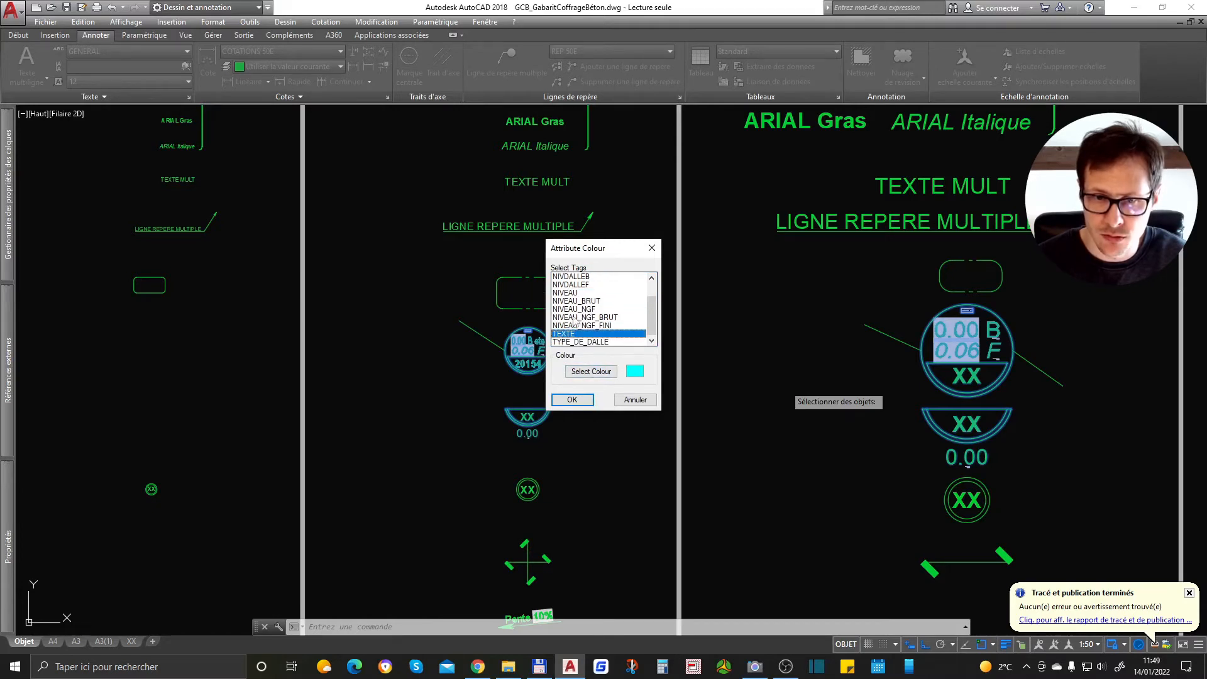
scroll(590, 297, up, 1)
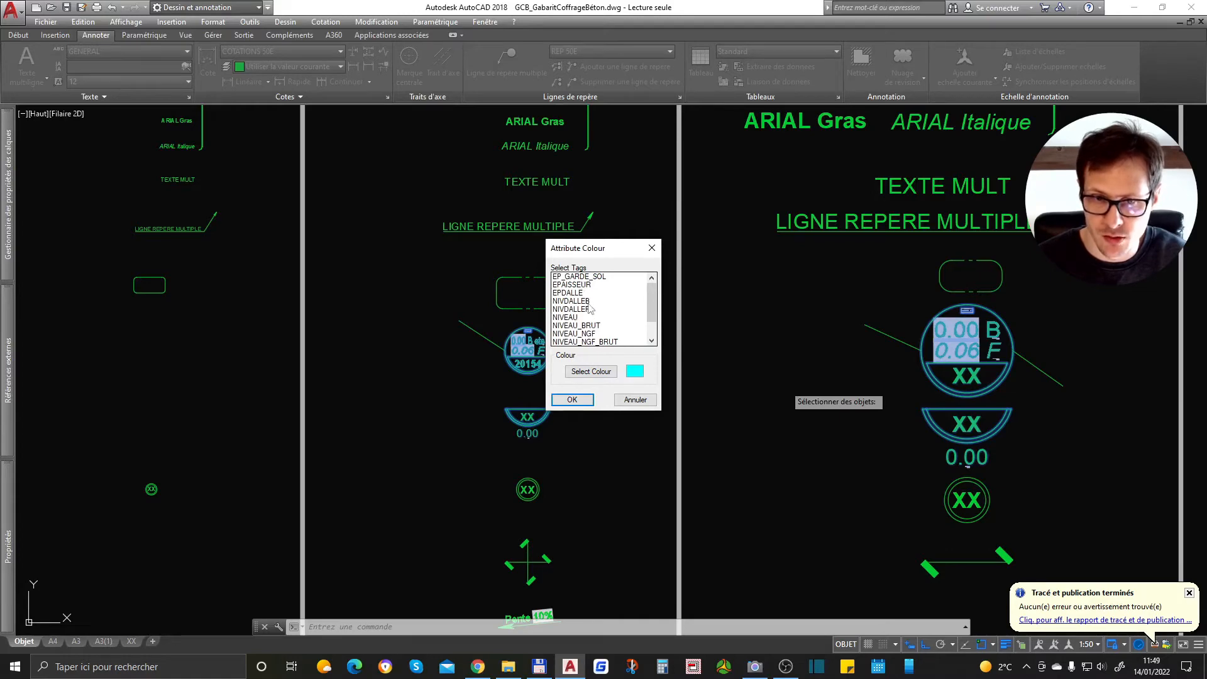
- Colour the NIVDALLEB attribute magenta in the selected symbols
click(578, 301)
click(588, 371)
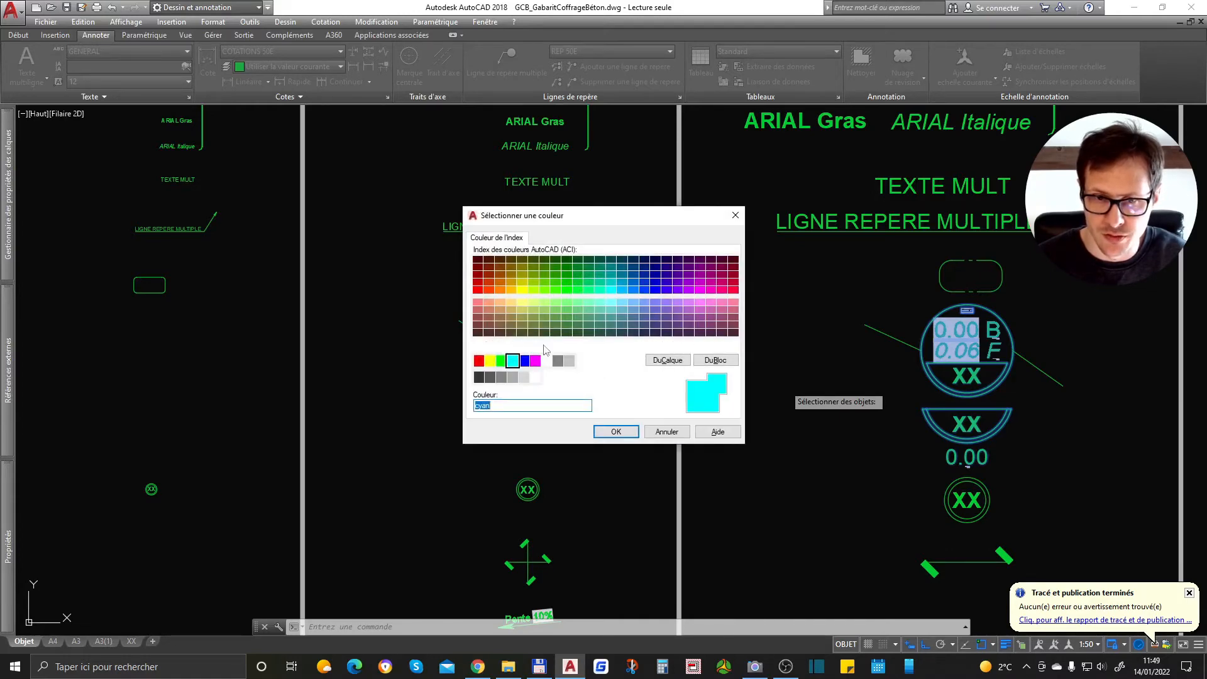
click(535, 360)
click(616, 431)
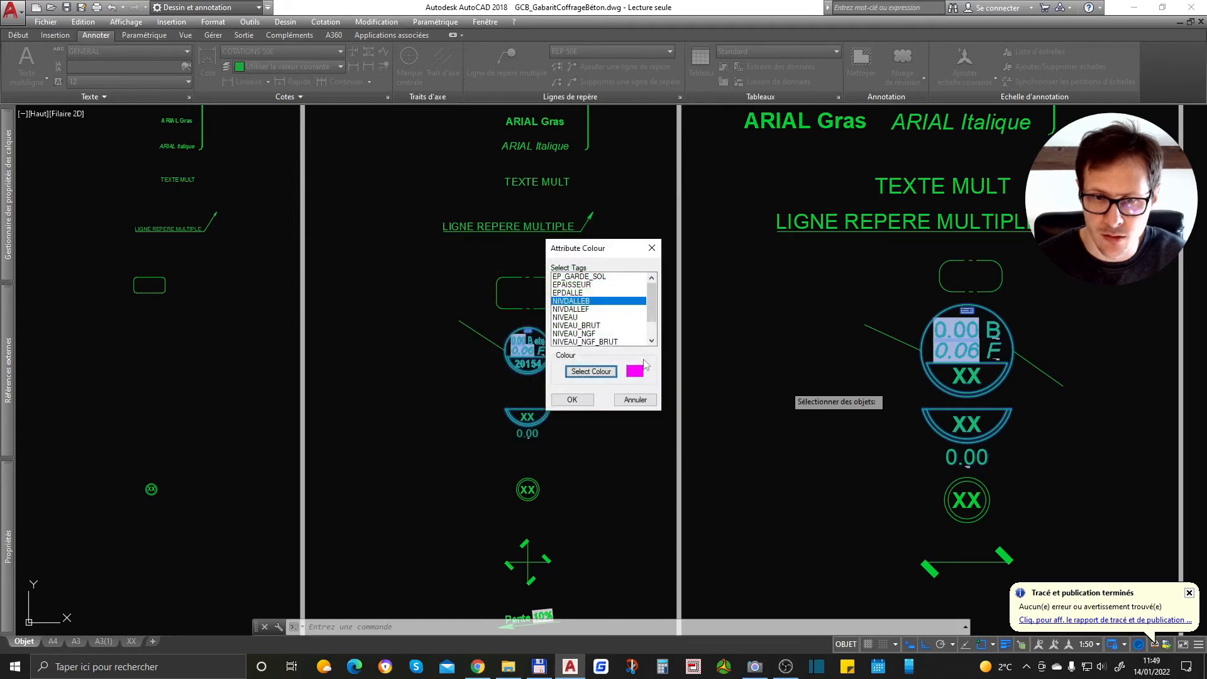
click(572, 400)
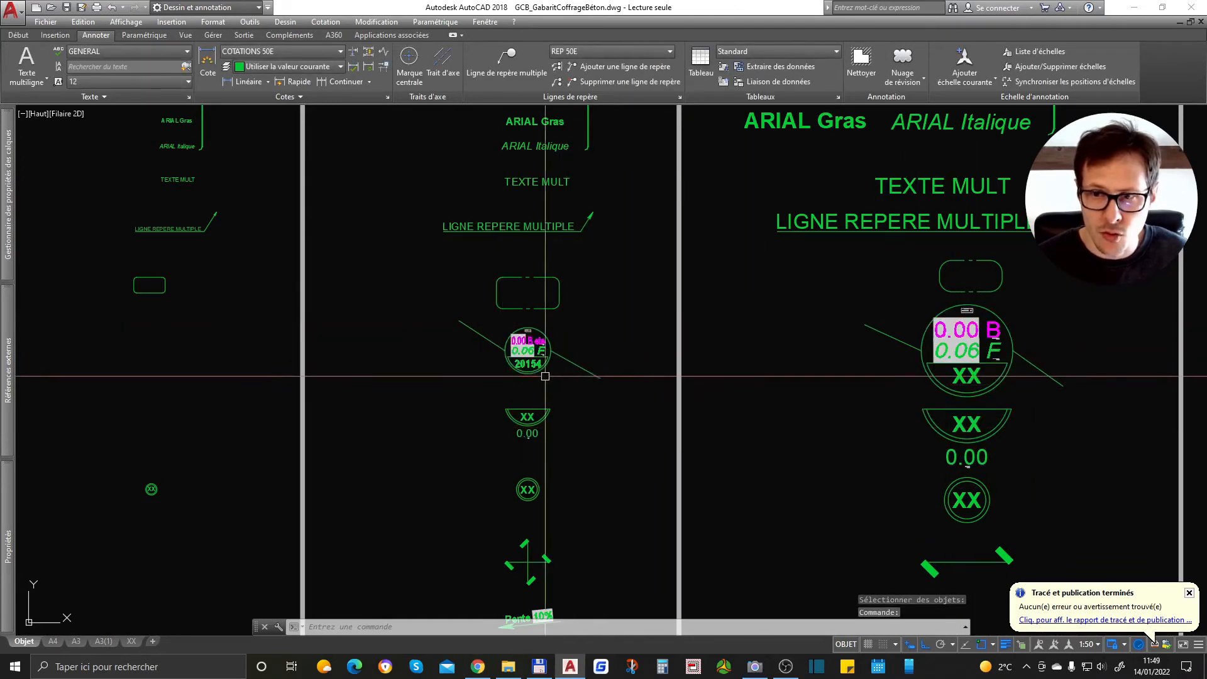
key(Escape)
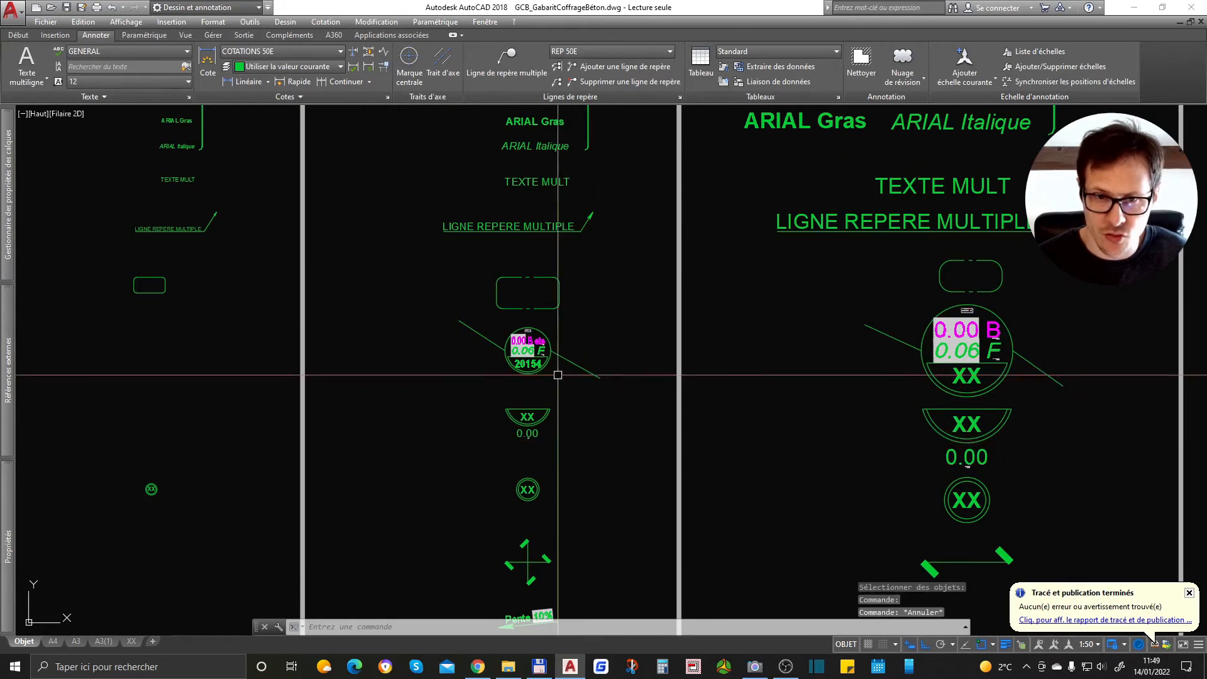
scroll(561, 379, up, 4)
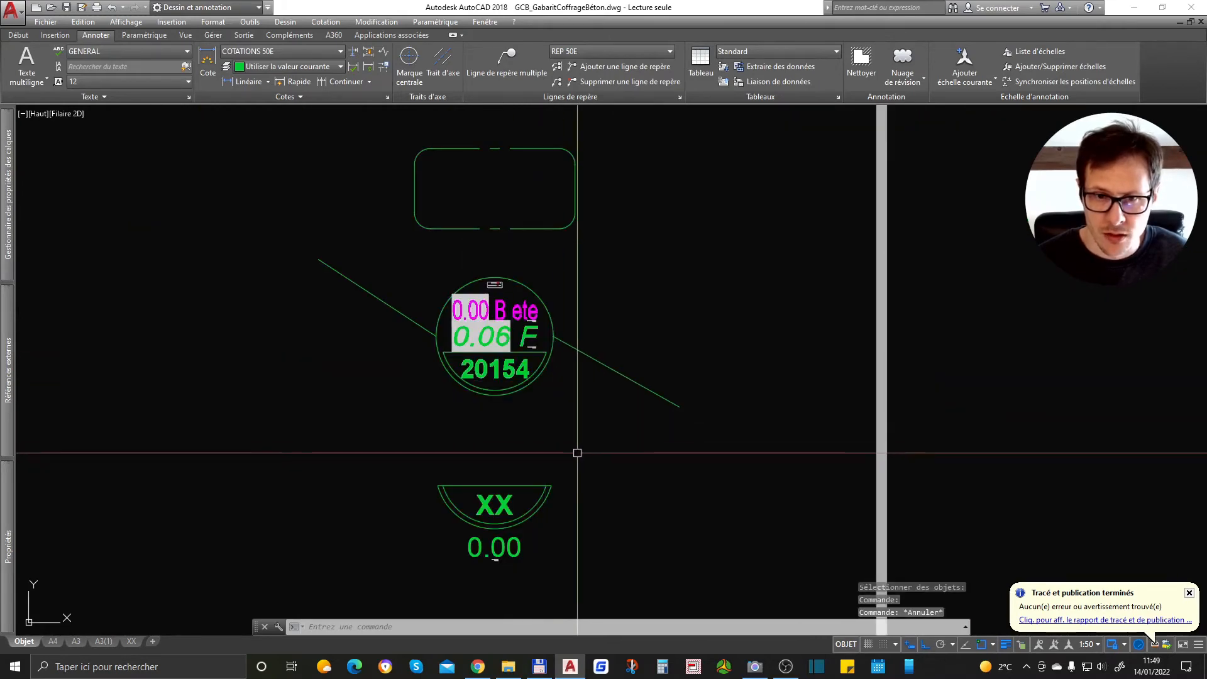
scroll(577, 453, down, 4)
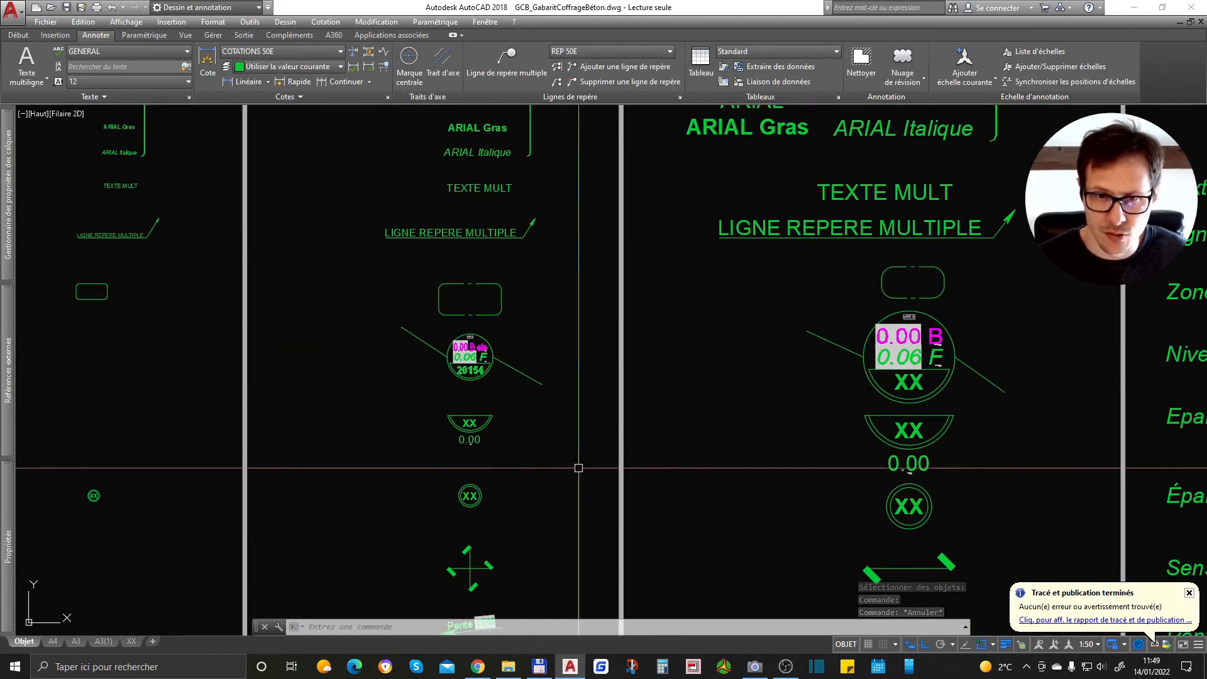
- Set the NIVDALLEB attribute's colour to Rouge in the 1/50 column's circular level symbol
scroll(470, 339, up, 4)
click(476, 333)
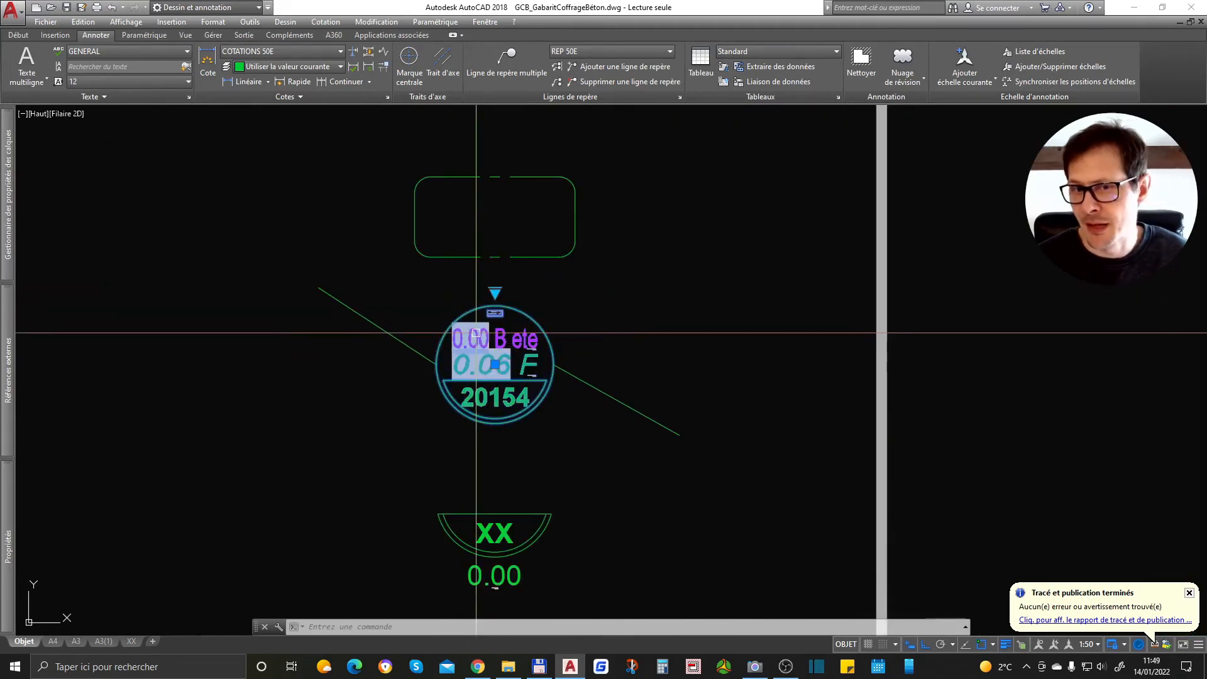
double_click(476, 333)
click(785, 368)
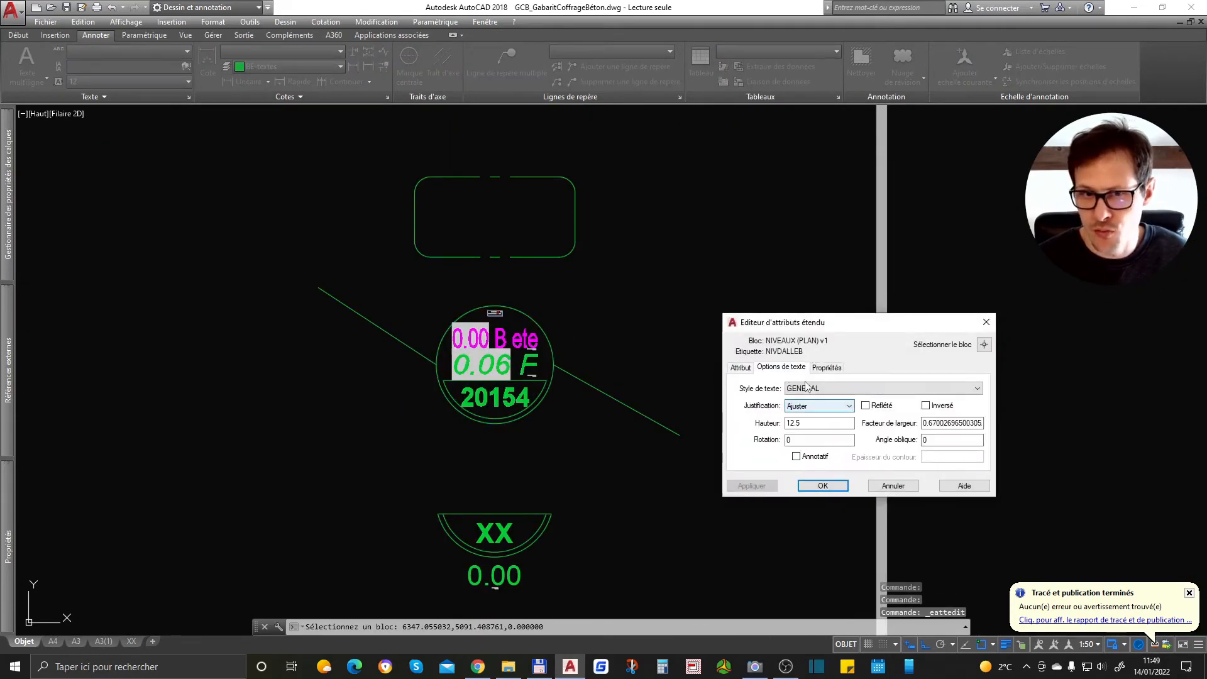
click(740, 367)
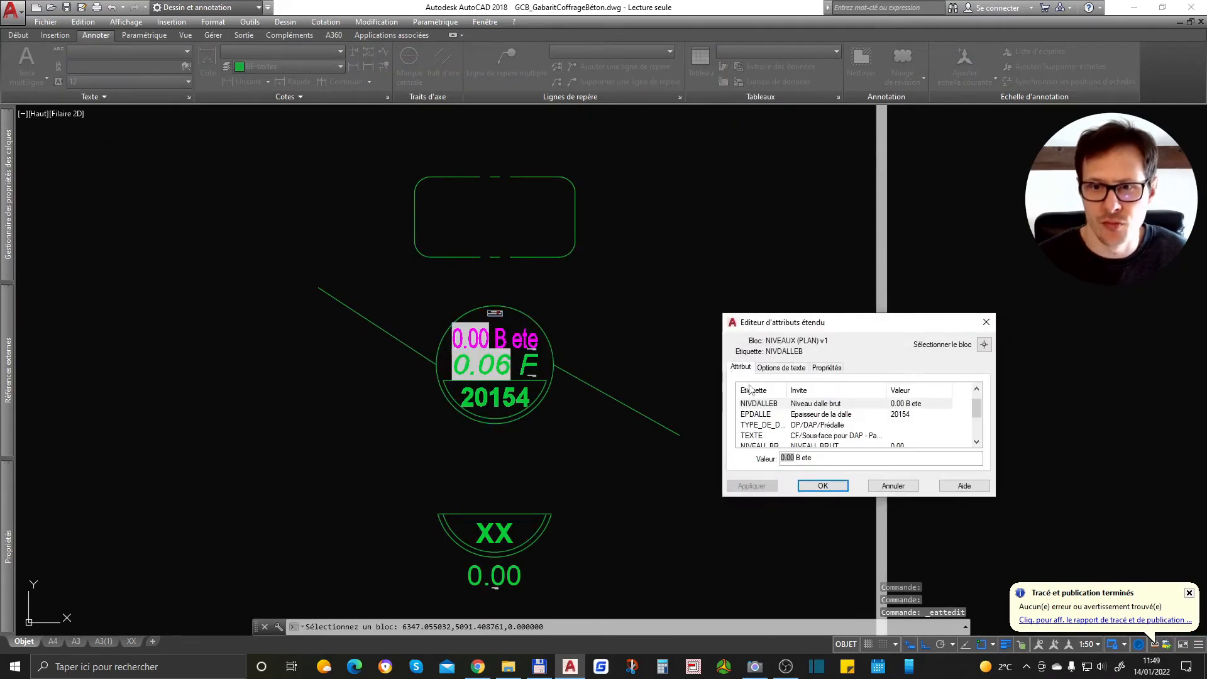
click(826, 368)
click(814, 429)
click(811, 466)
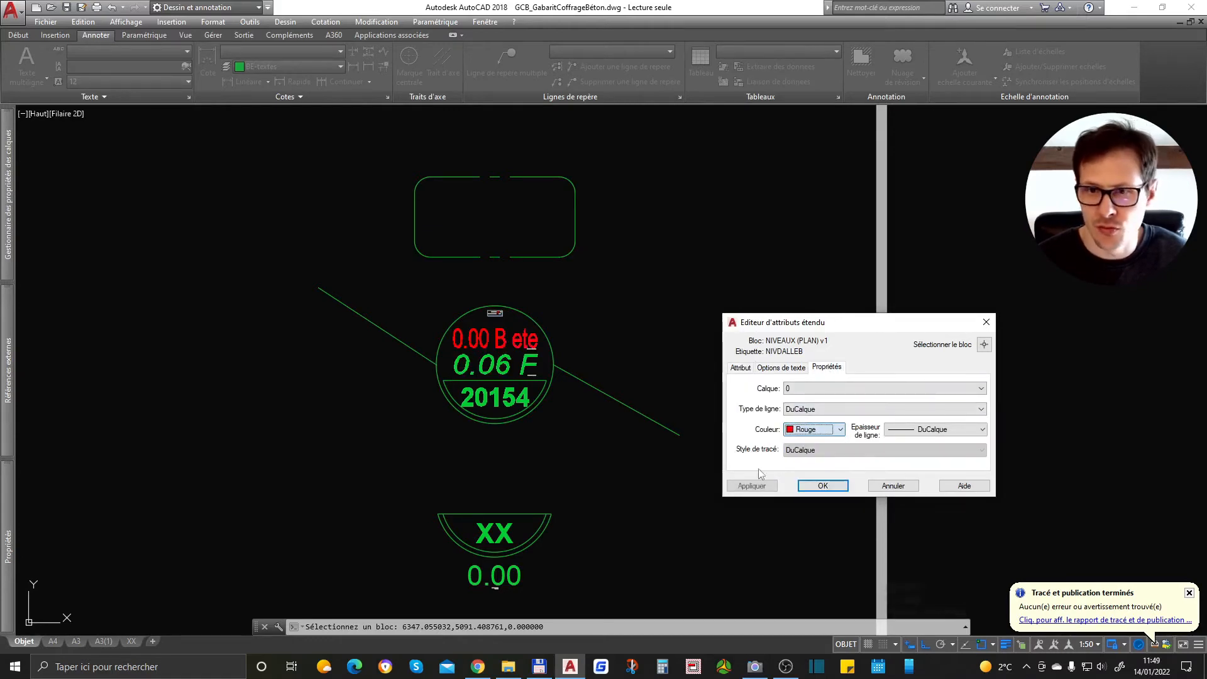
key(Escape)
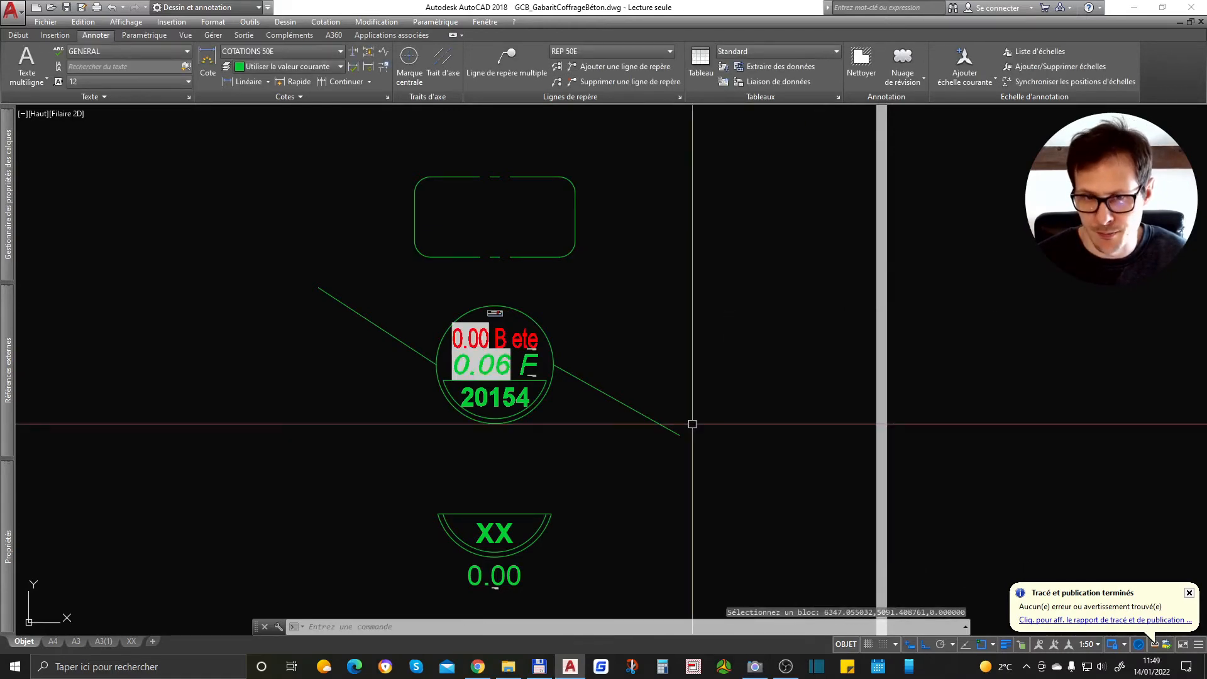
- Switch to Total Commander and review the text alignment routines AlignTextV1-4, AlignTextToCurveV1-2 and align text in autocad
scroll(692, 420, down, 3)
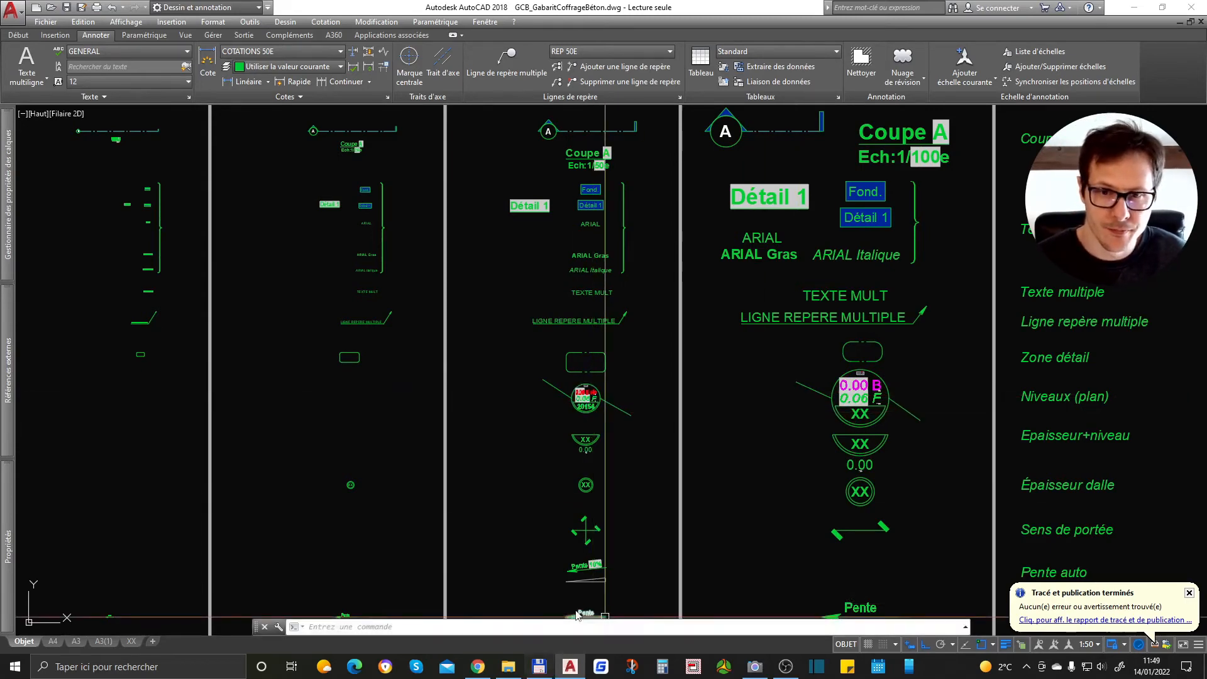
scroll(641, 426, down, 5)
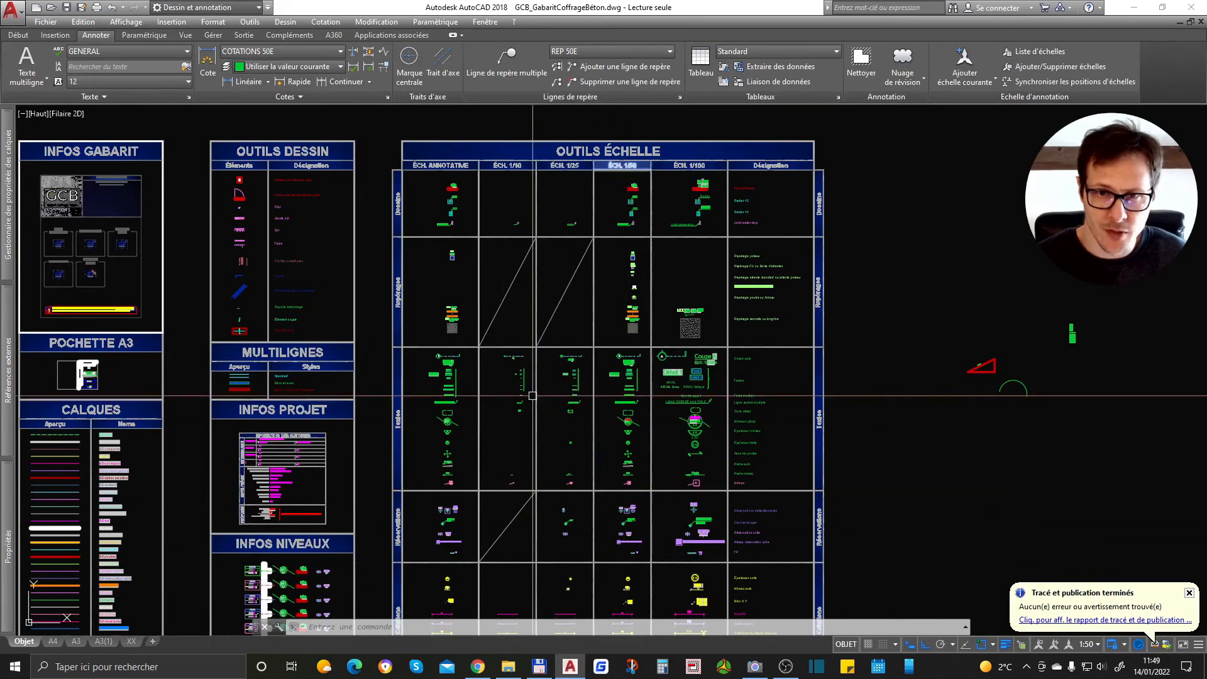
click(539, 667)
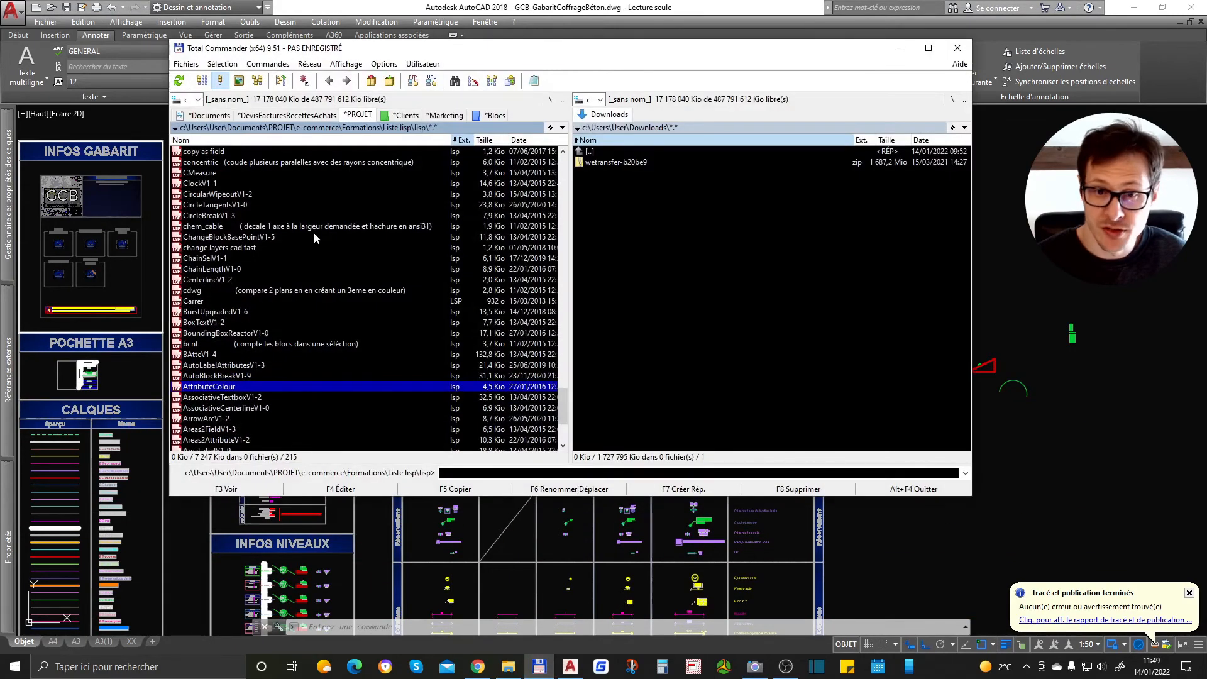
scroll(299, 264, down, 4)
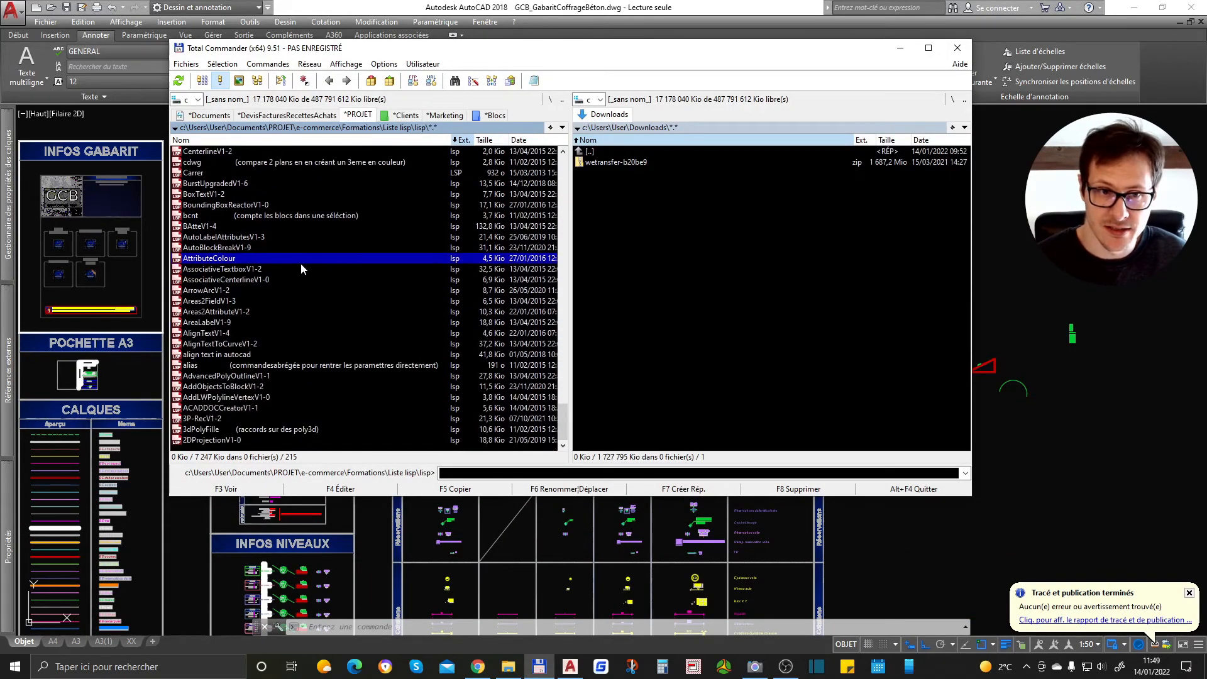
click(217, 334)
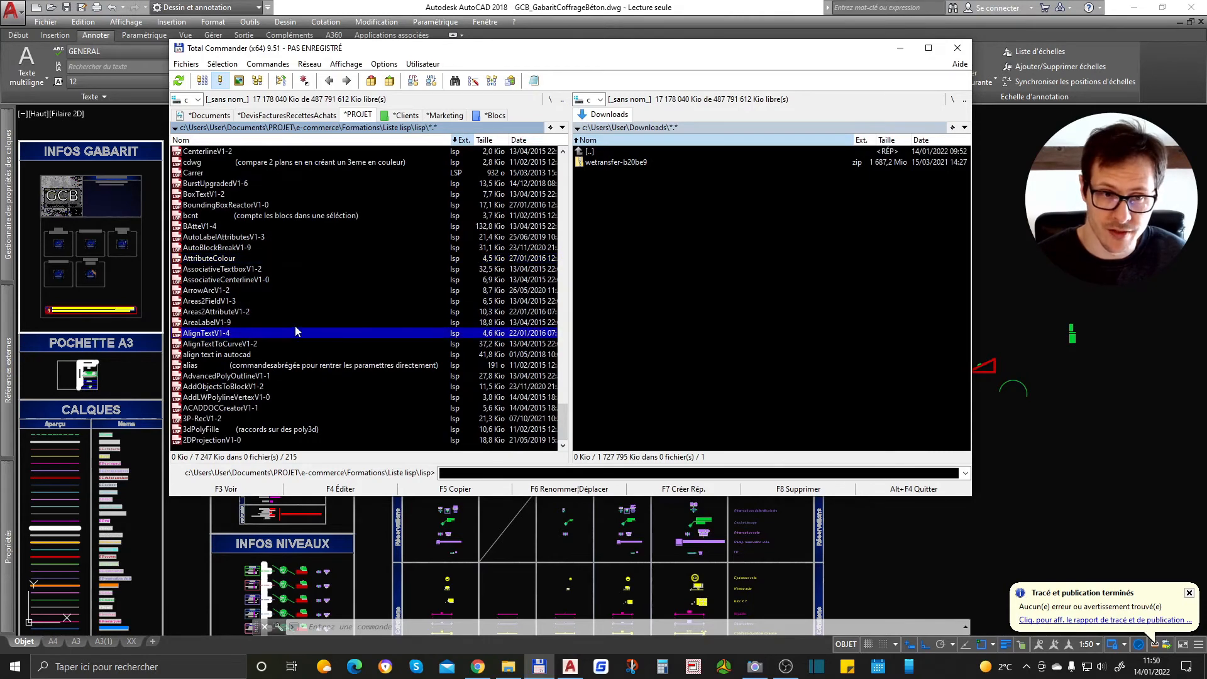
click(232, 345)
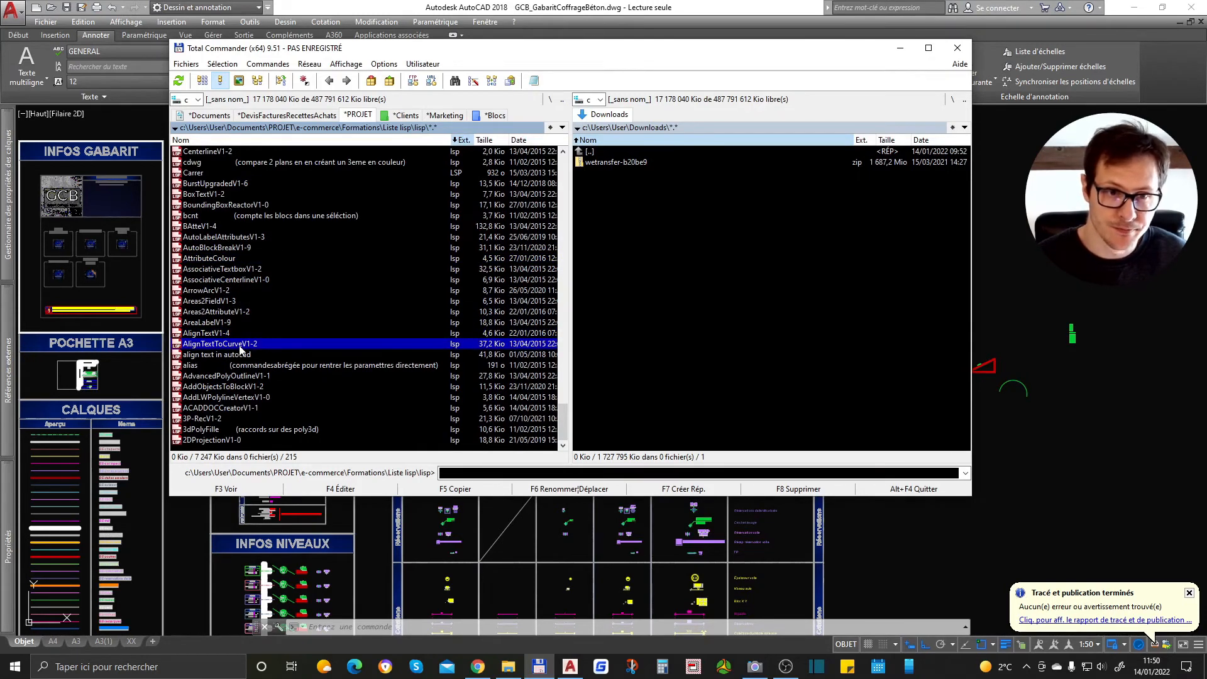
click(203, 334)
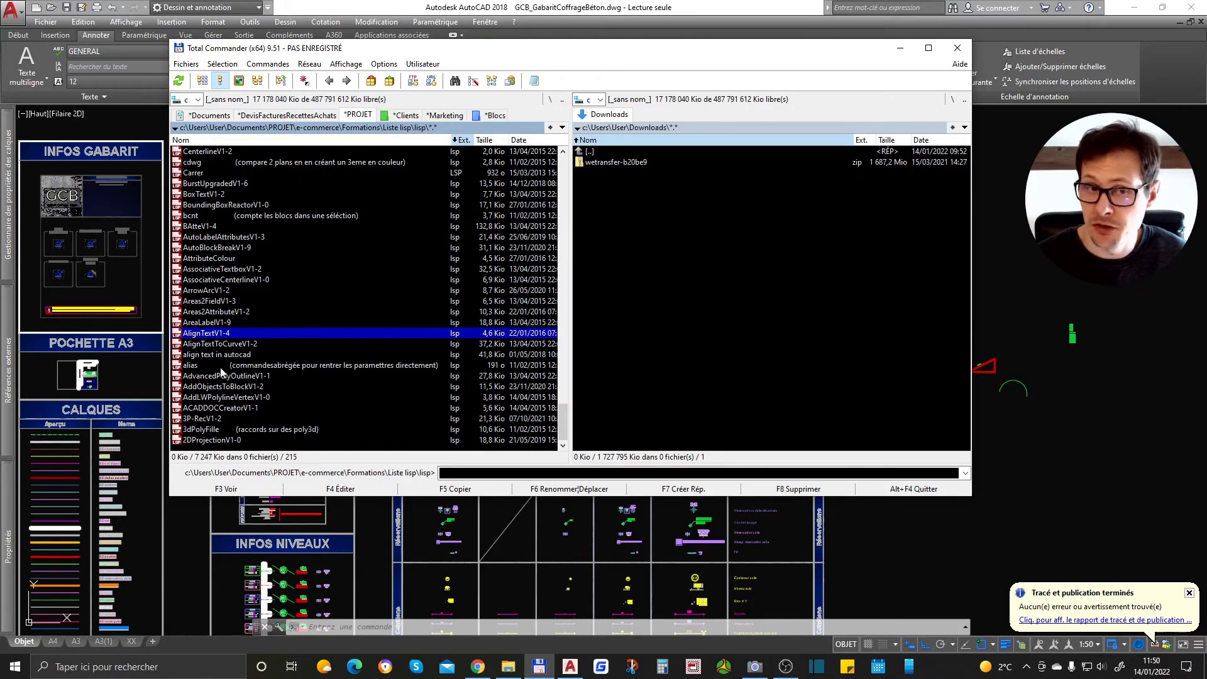
click(214, 356)
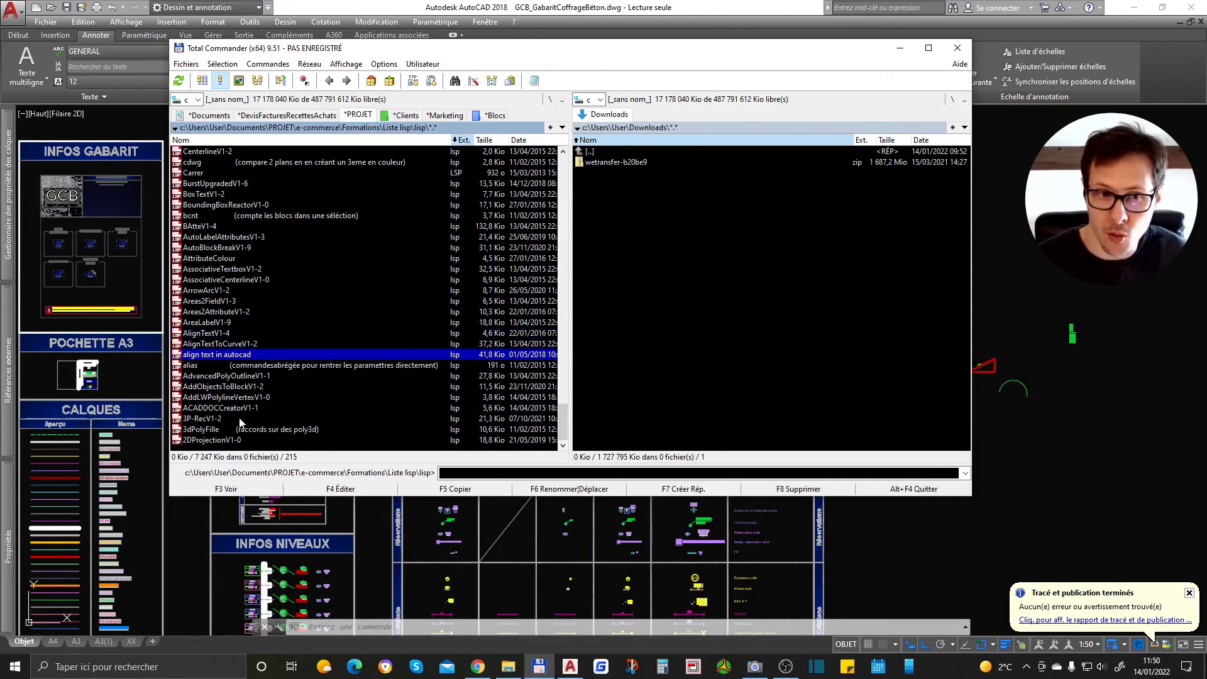
- Review the LISP routines from bcnt through ChainLengthV1-0, CenterlineV1-2 and CopyFieldV1-1 to CopySwapTextV1-4
scroll(250, 410, up, 2)
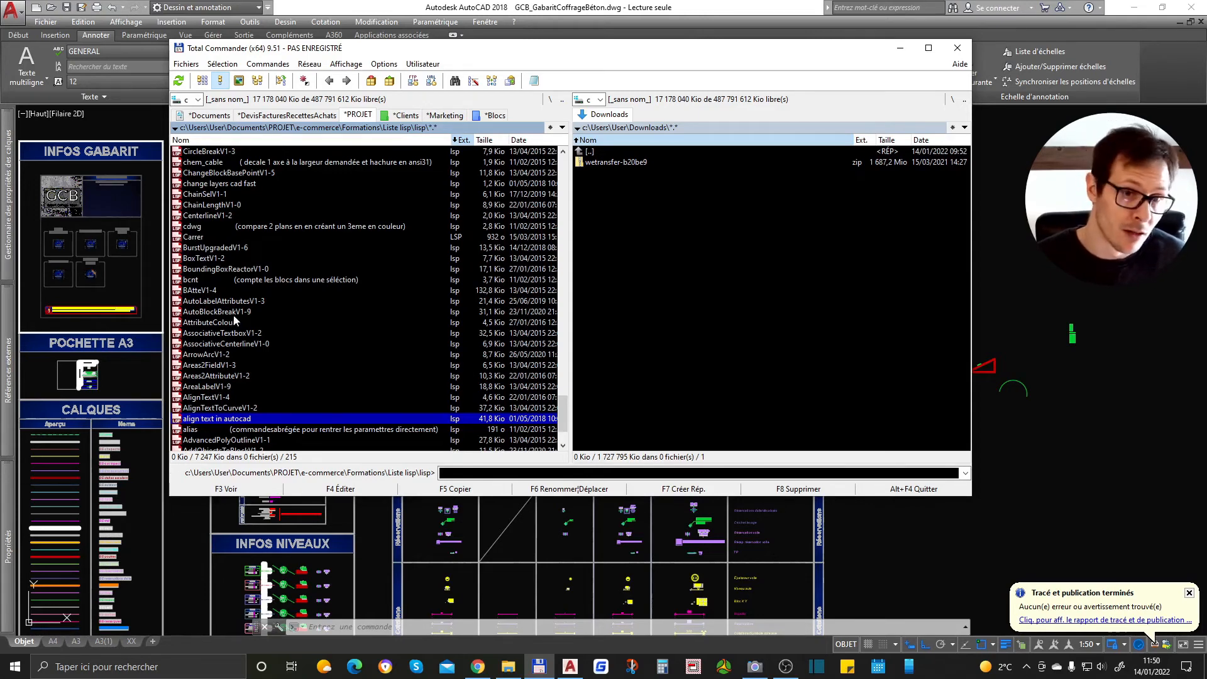
click(200, 280)
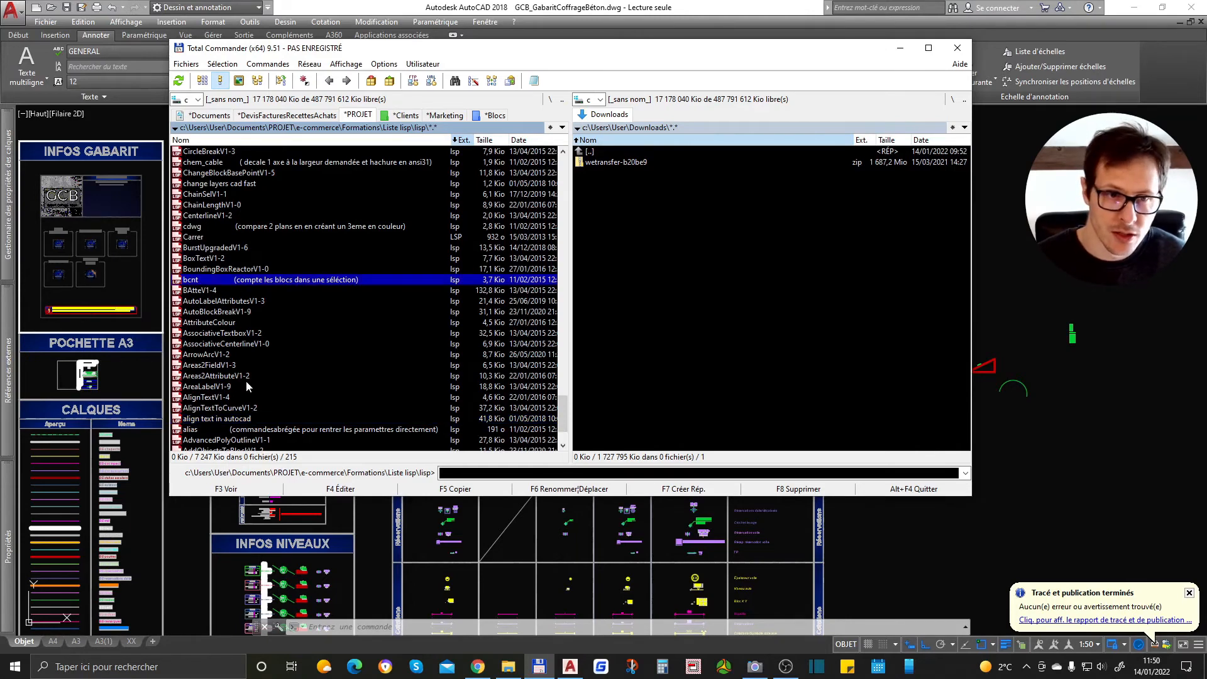
scroll(280, 327, up, 3)
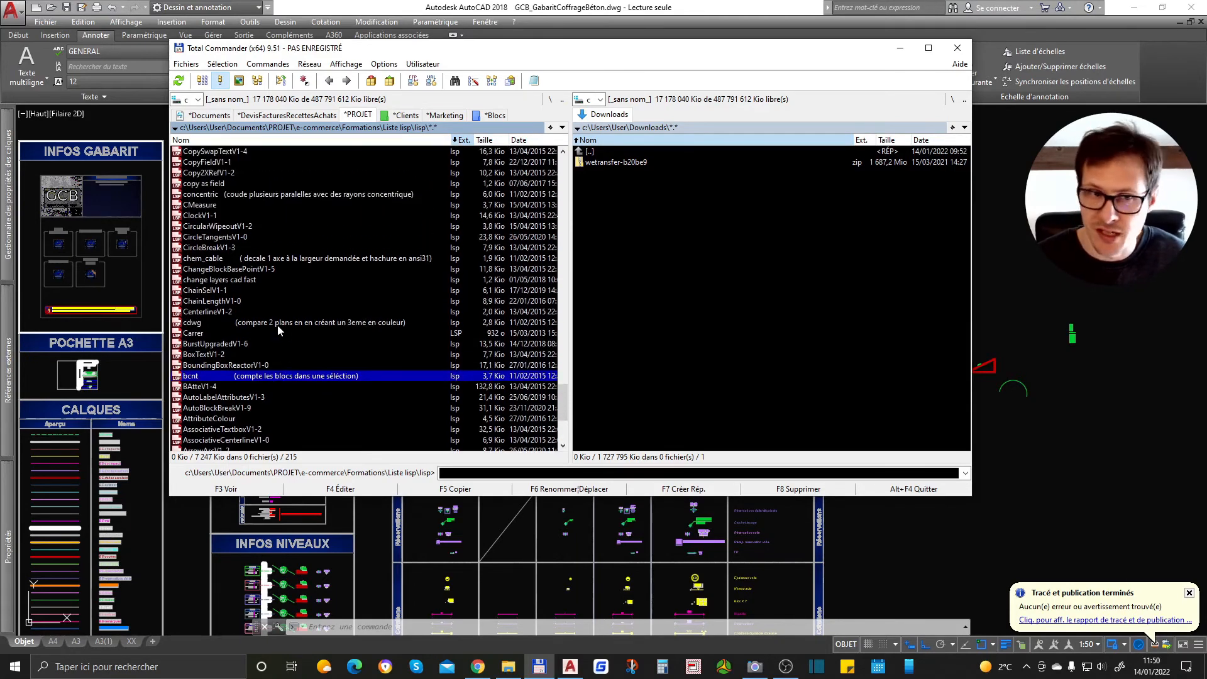
click(220, 301)
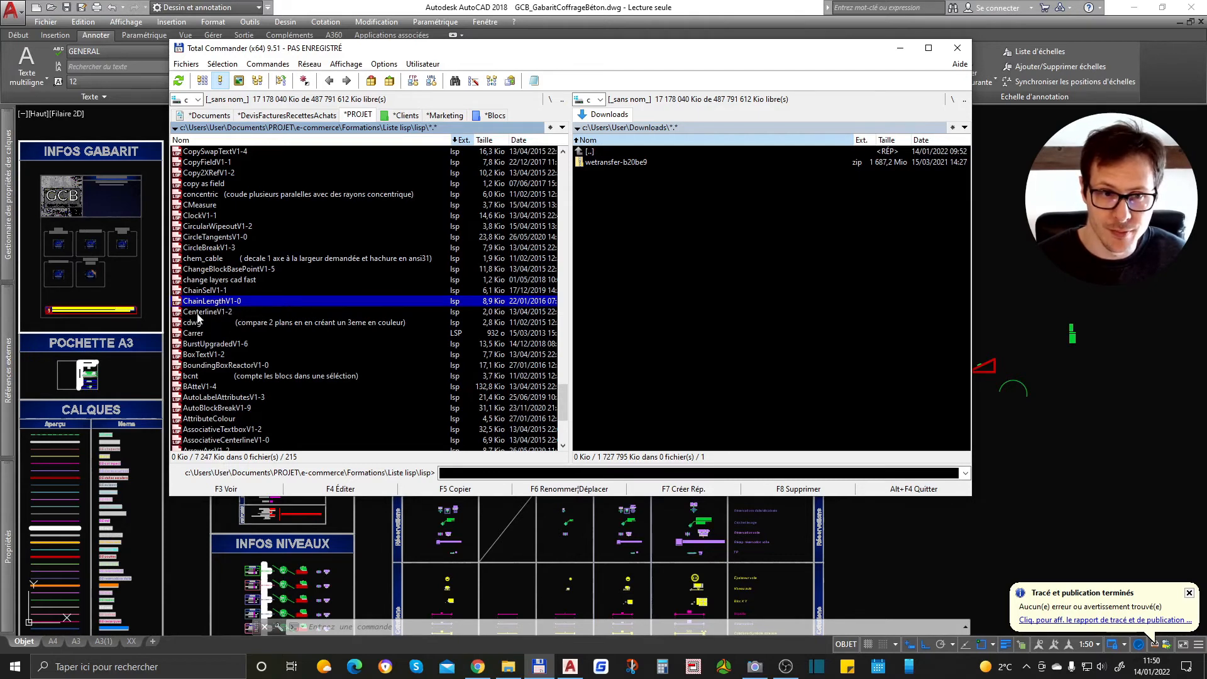
click(219, 315)
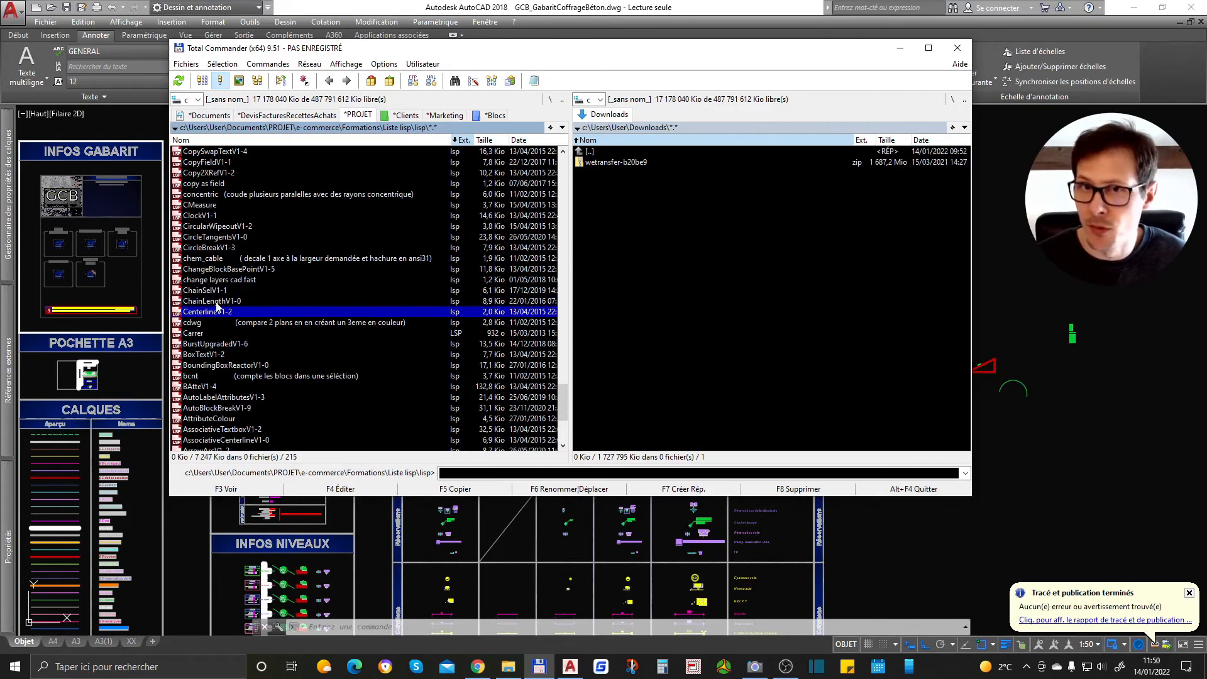
scroll(250, 364, up, 2)
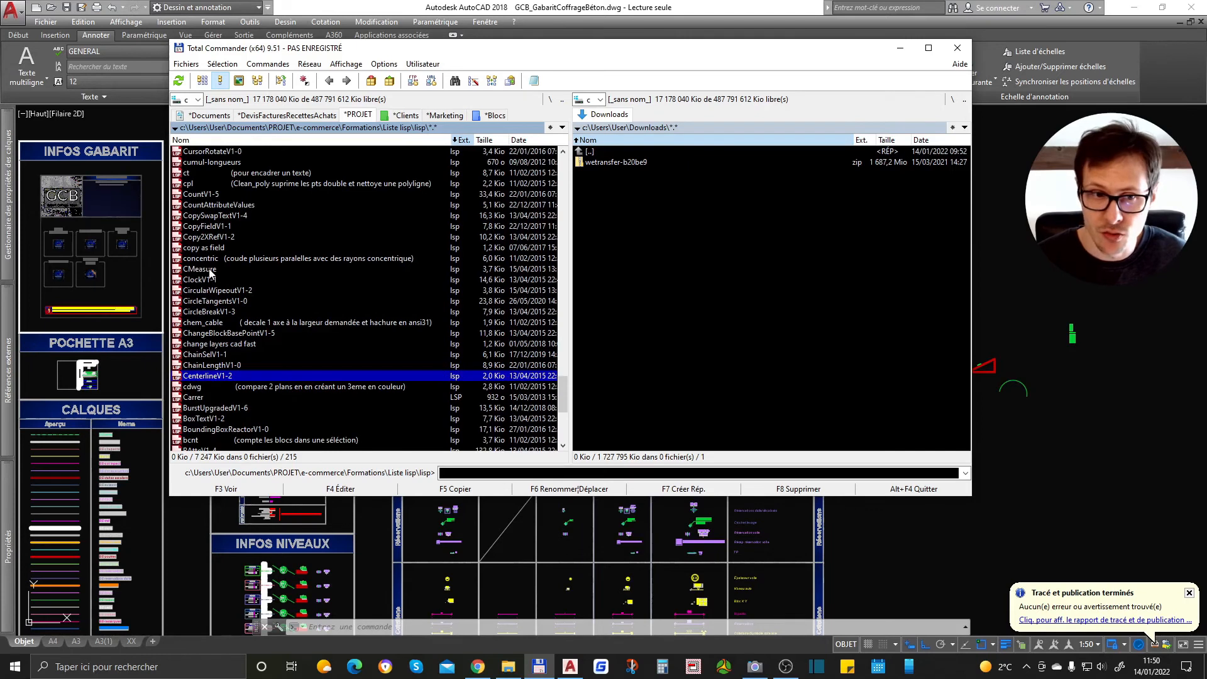
click(206, 238)
click(208, 227)
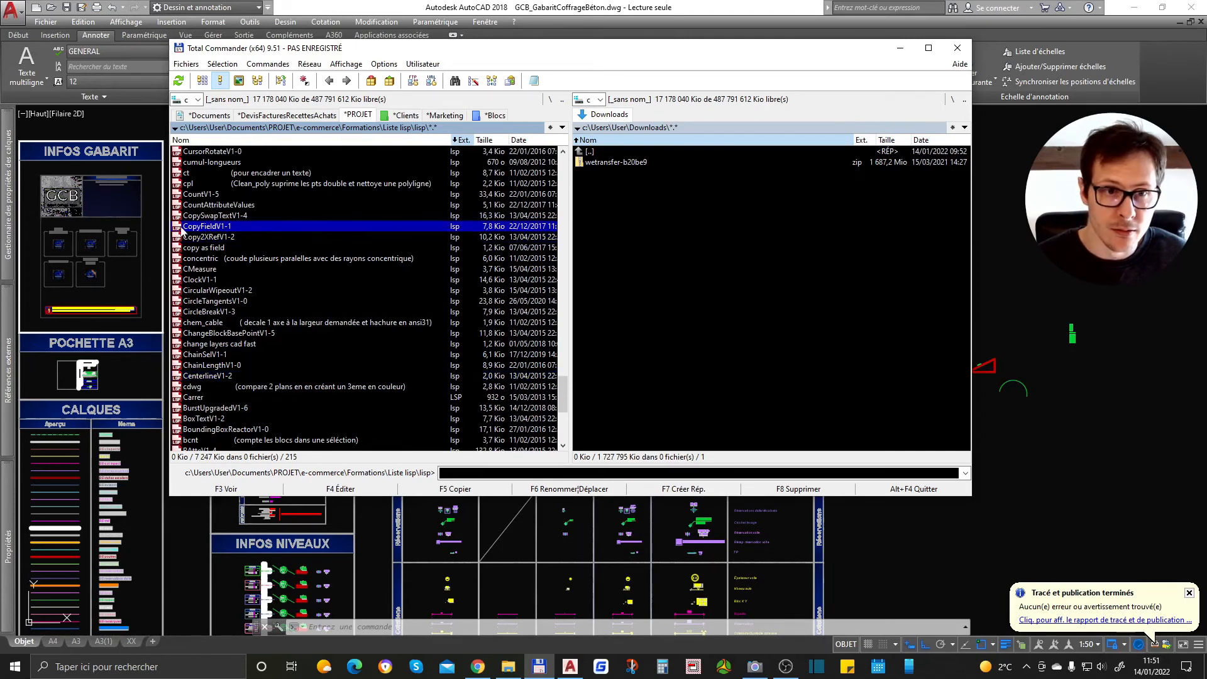
click(206, 216)
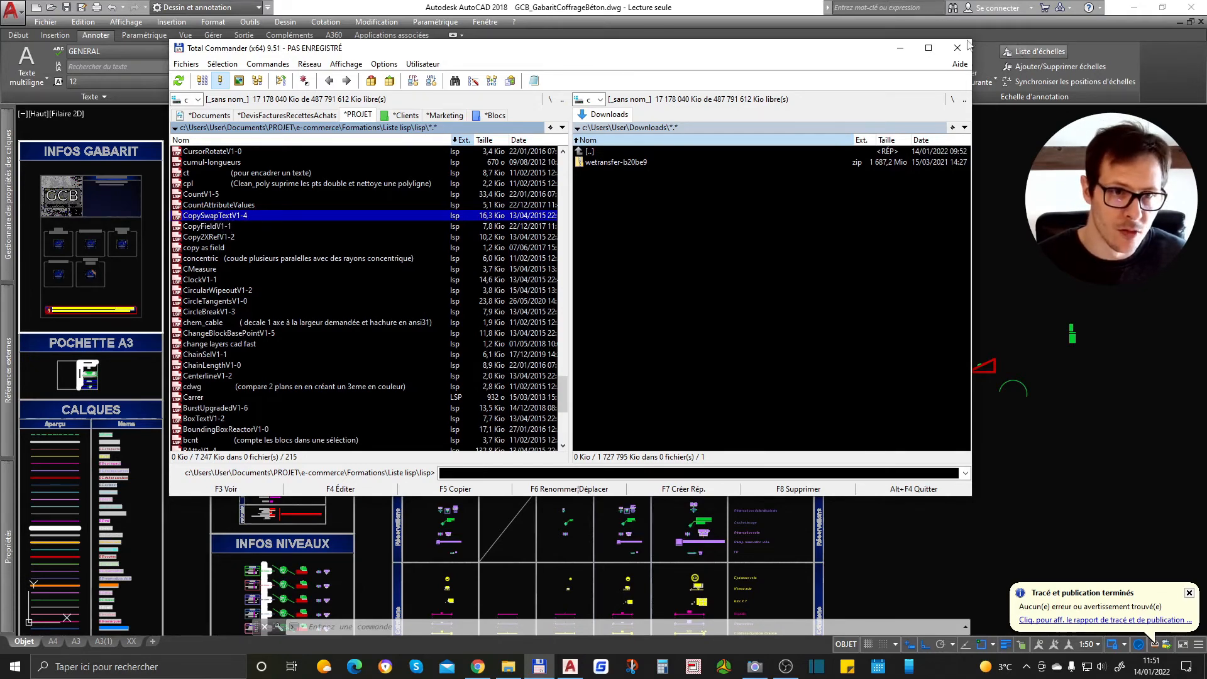
- Return to AutoCAD and swap the contents of the P01A and Poutre05 texts with the STX command
click(901, 53)
scroll(1037, 339, up, 10)
mouse_move(763, 344)
middle_down()
mouse_move(743, 201)
mouse_move(729, 345)
middle_up()
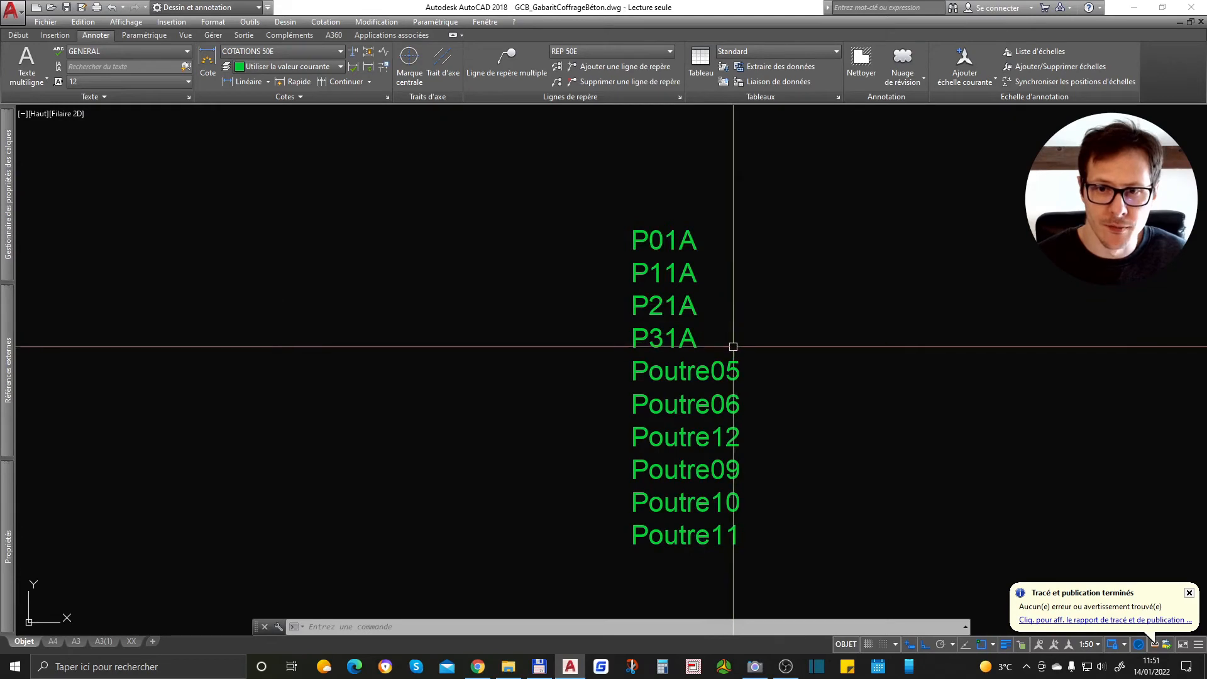
text(STX)
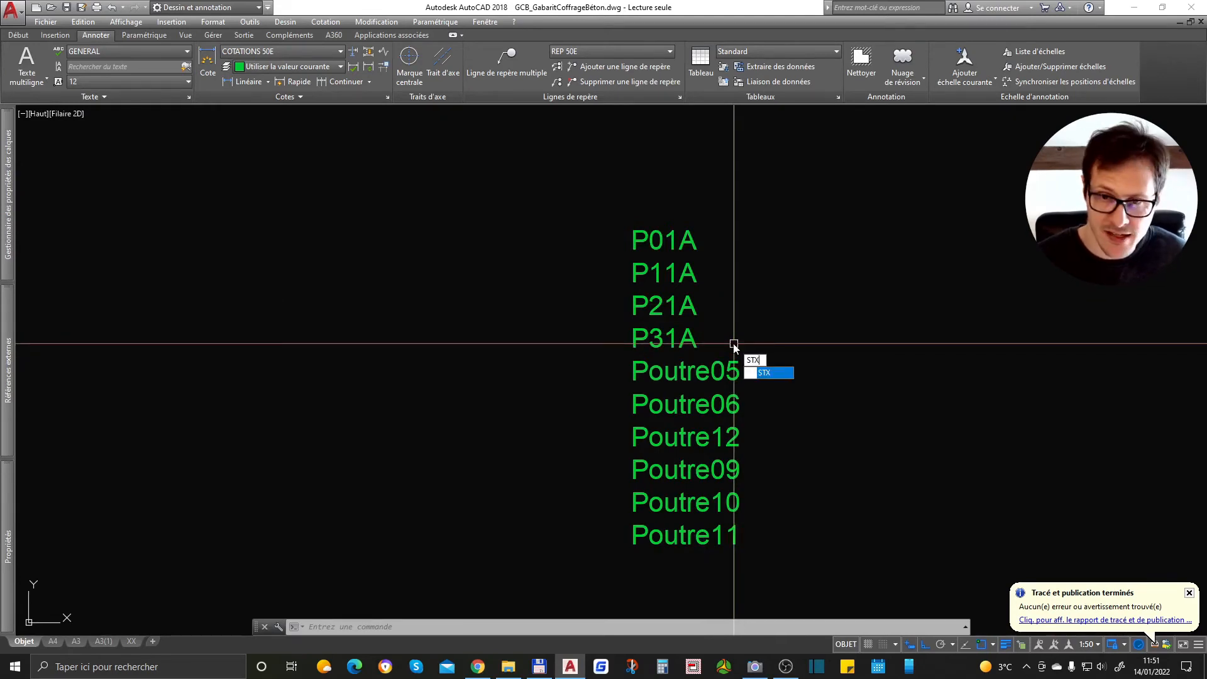
key(Return)
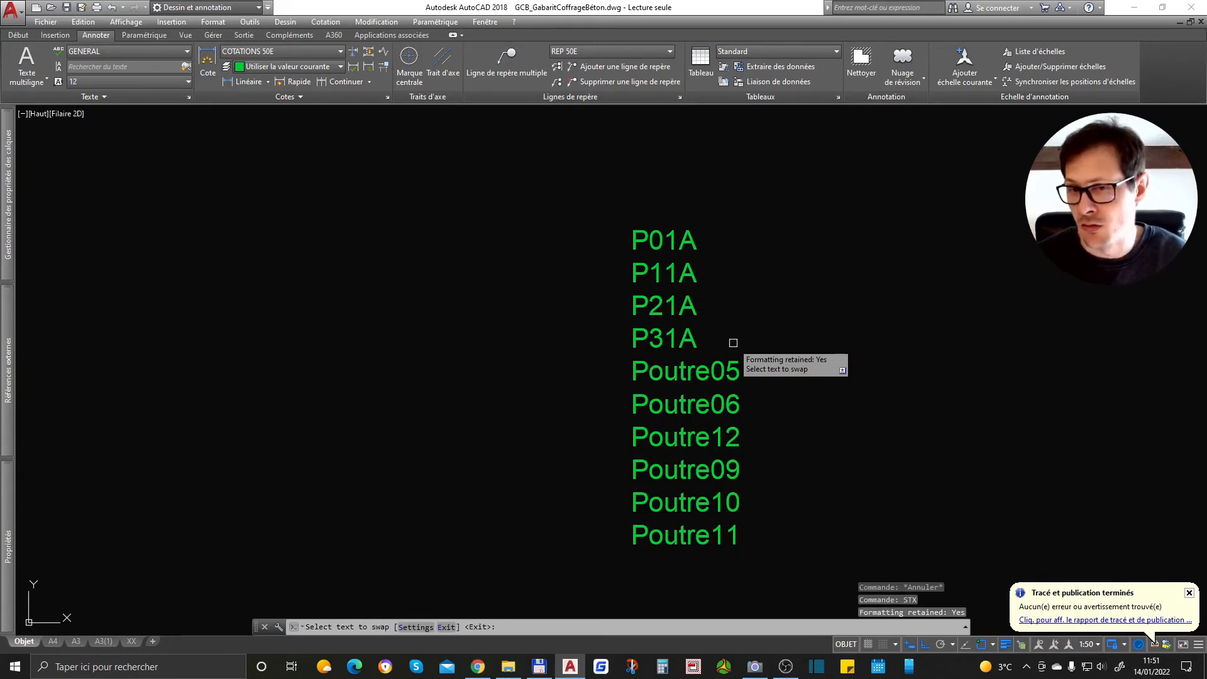
click(673, 230)
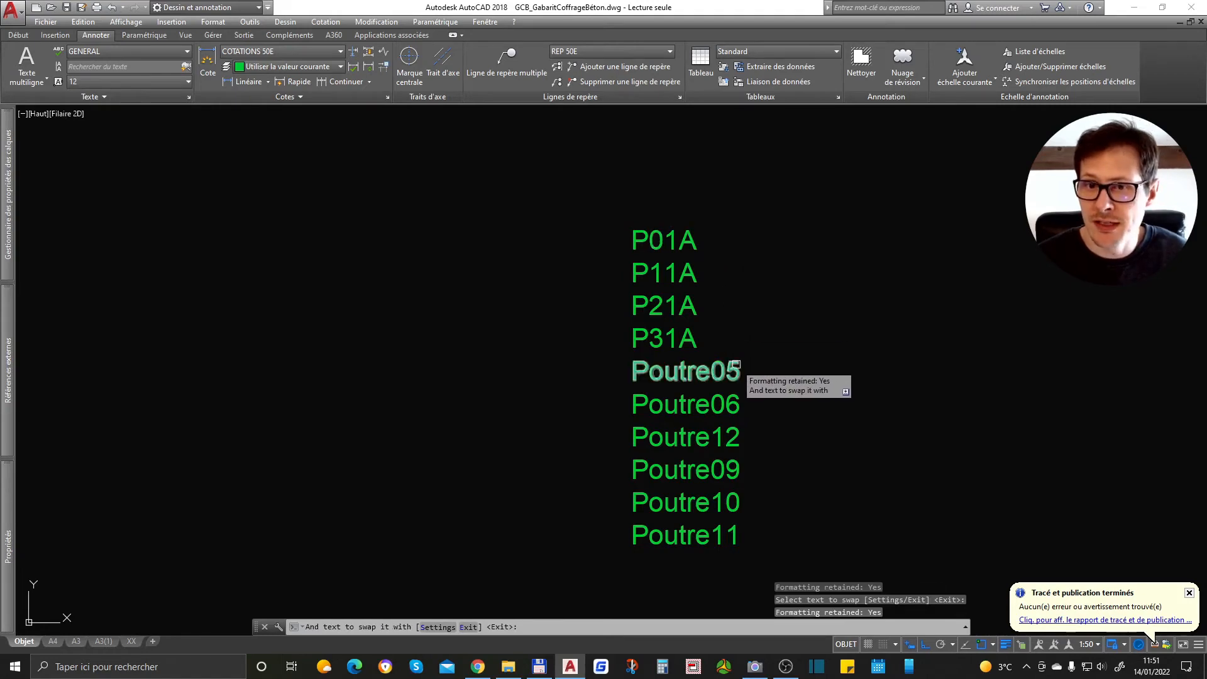
click(736, 364)
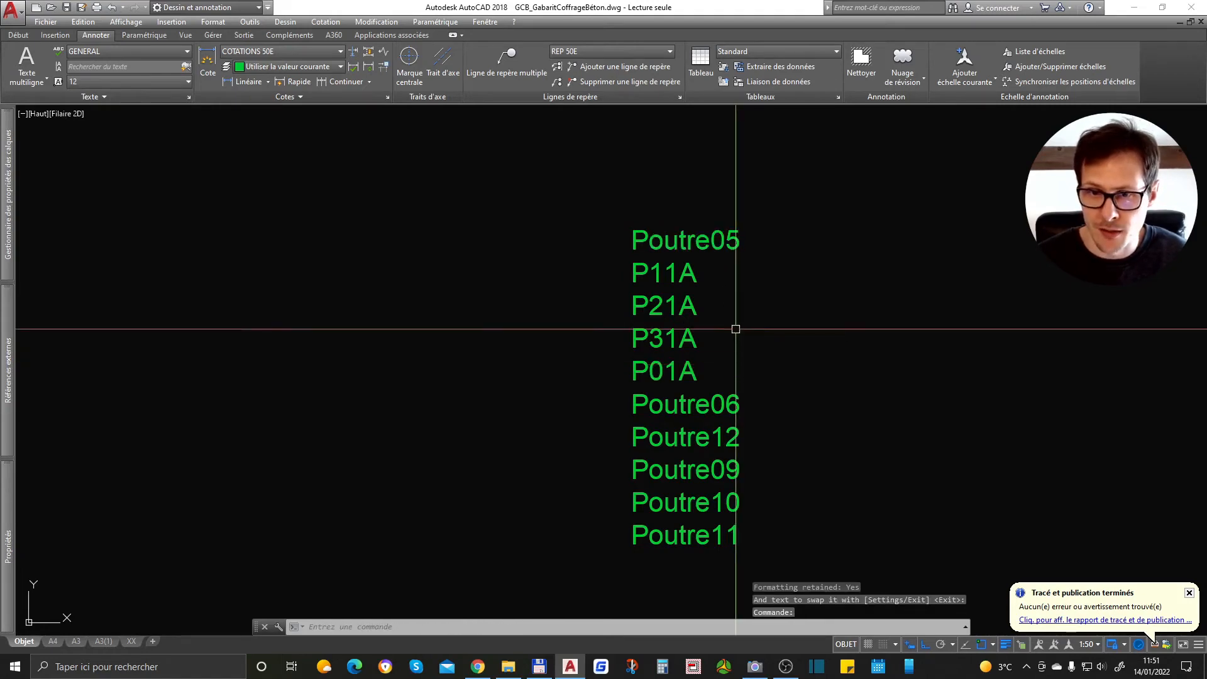
- Run STX again to swap the P01A text with the Poutre11 text at the end of the list
key(Return)
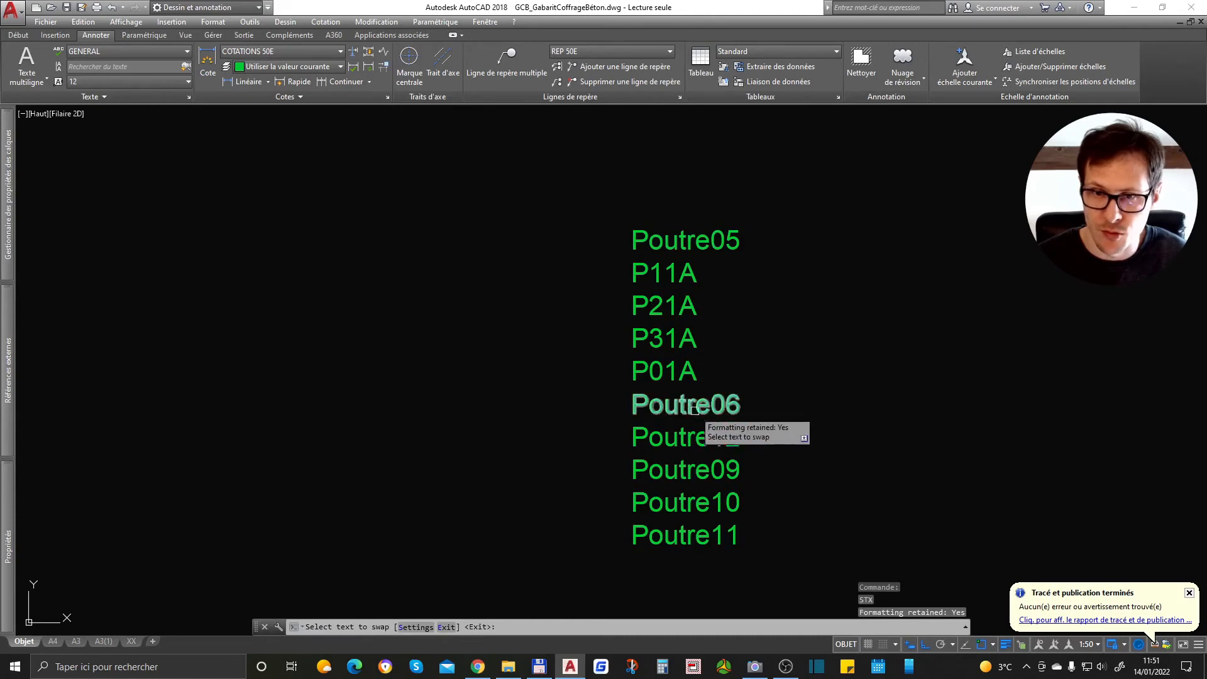
click(673, 370)
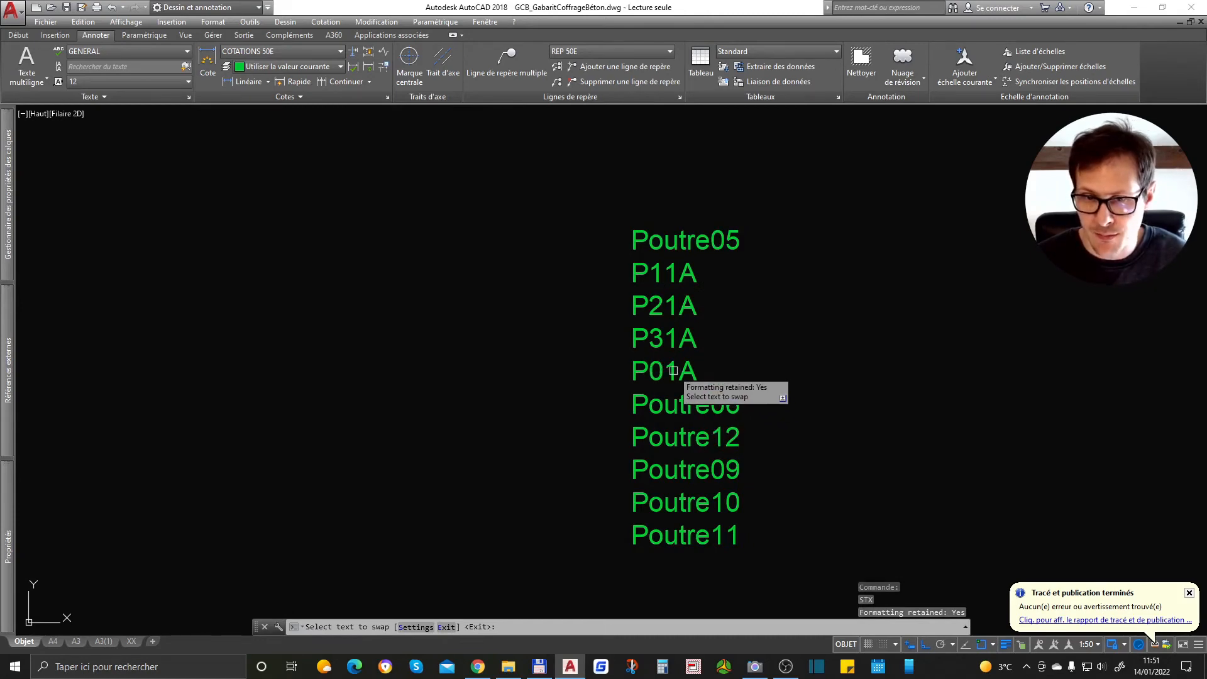
click(722, 531)
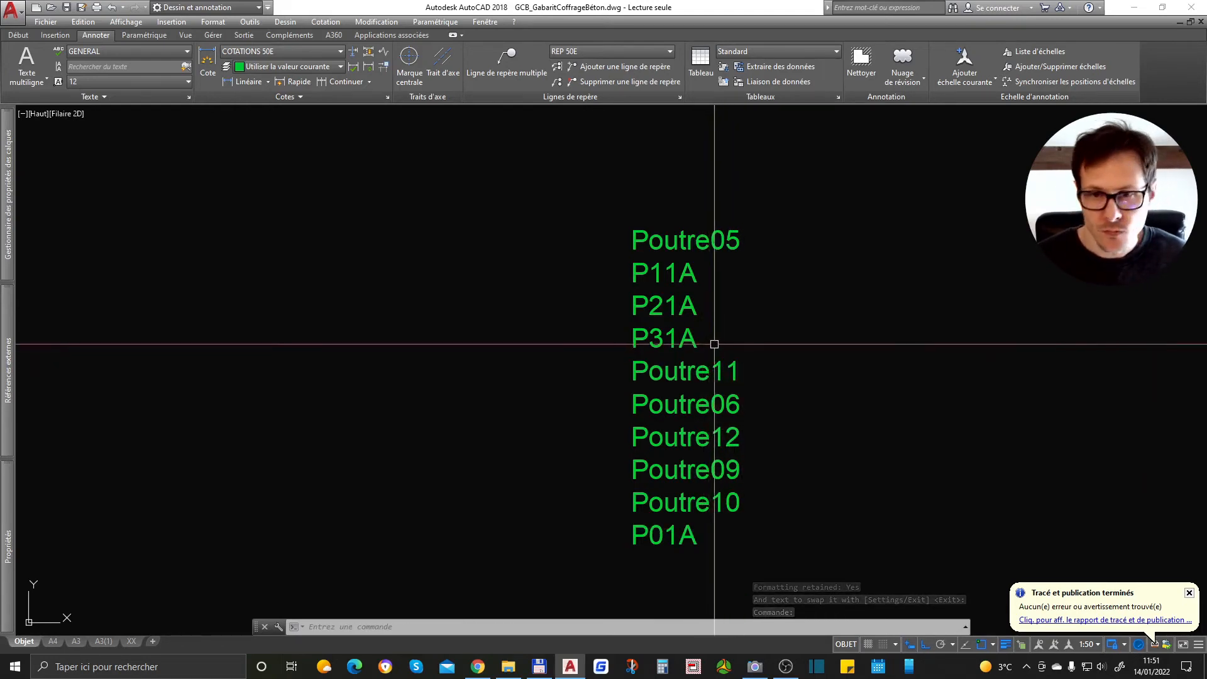
- Copy the Poutre05 text at the head of the list to just above it
double_click(690, 242)
key(Escape)
click(714, 246)
text(co)
key(space)
click(781, 241)
click(785, 192)
key(Escape)
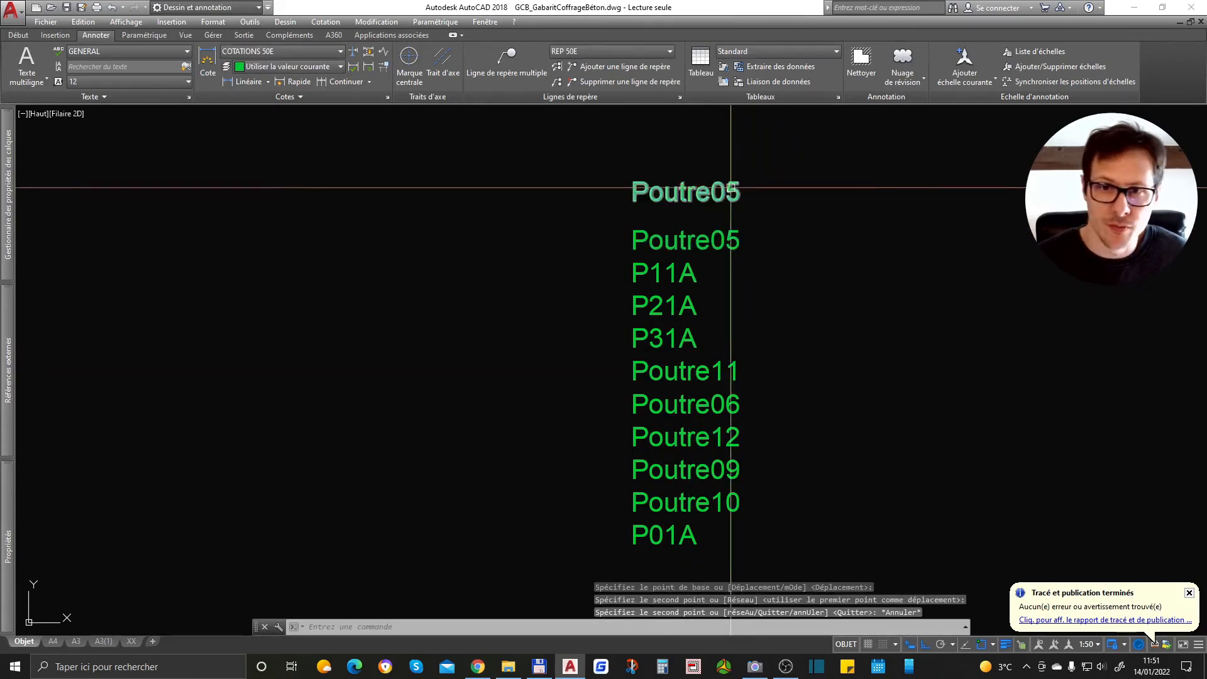
- Inspect the copied and original Poutre05 texts in edit mode without changing them, and select the copy
double_click(731, 190)
click(785, 211)
key(Escape)
click(698, 270)
double_click(700, 242)
key(Escape)
key(Escape)
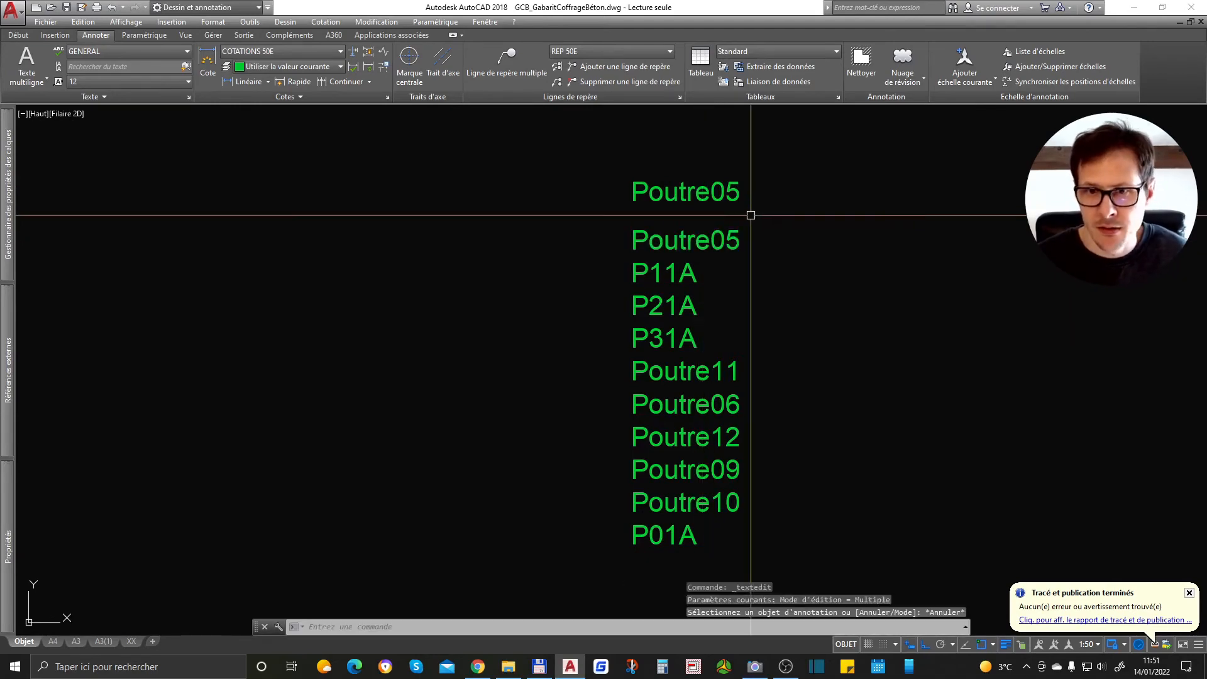
click(723, 189)
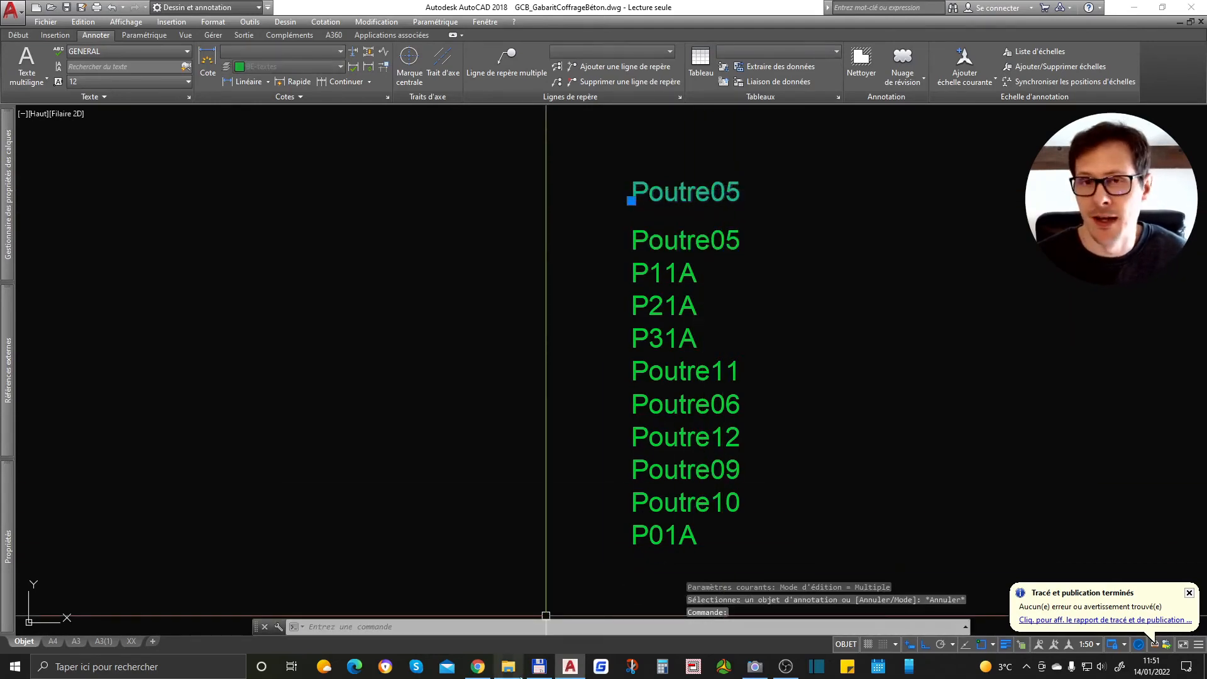
- Switch to Total Commander and read in CopySwapTextV1-4.lsp how its text copy and swap commands work, closing the file when finished
click(538, 666)
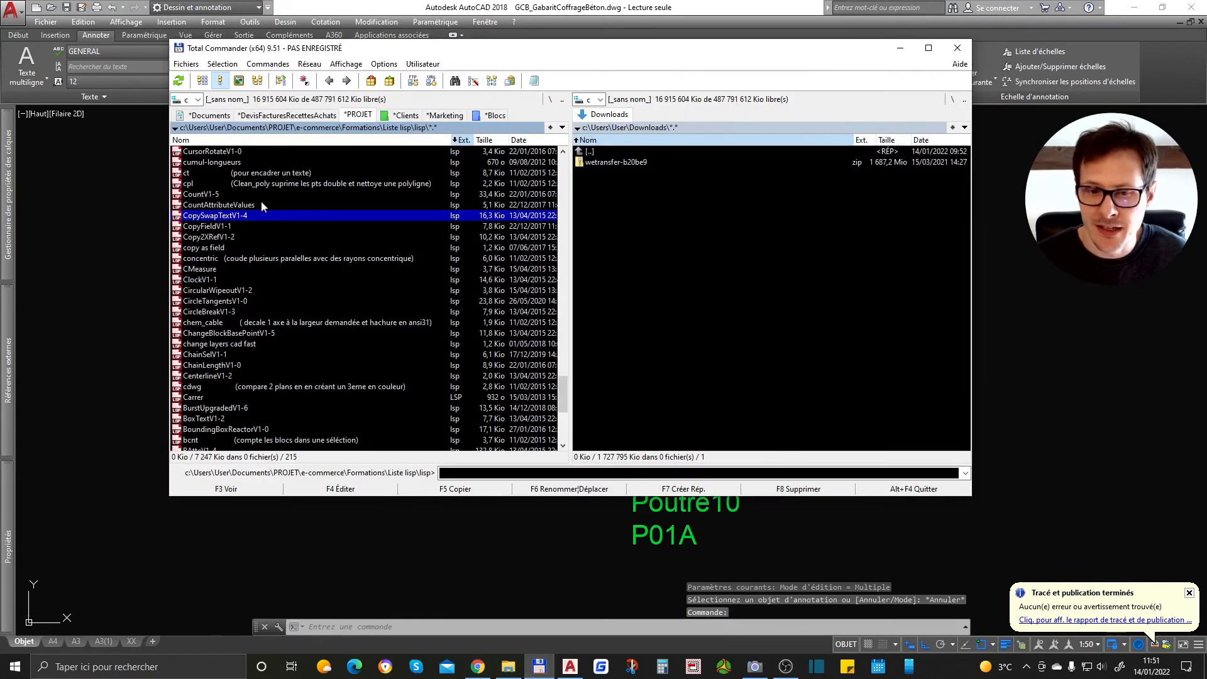
double_click(220, 216)
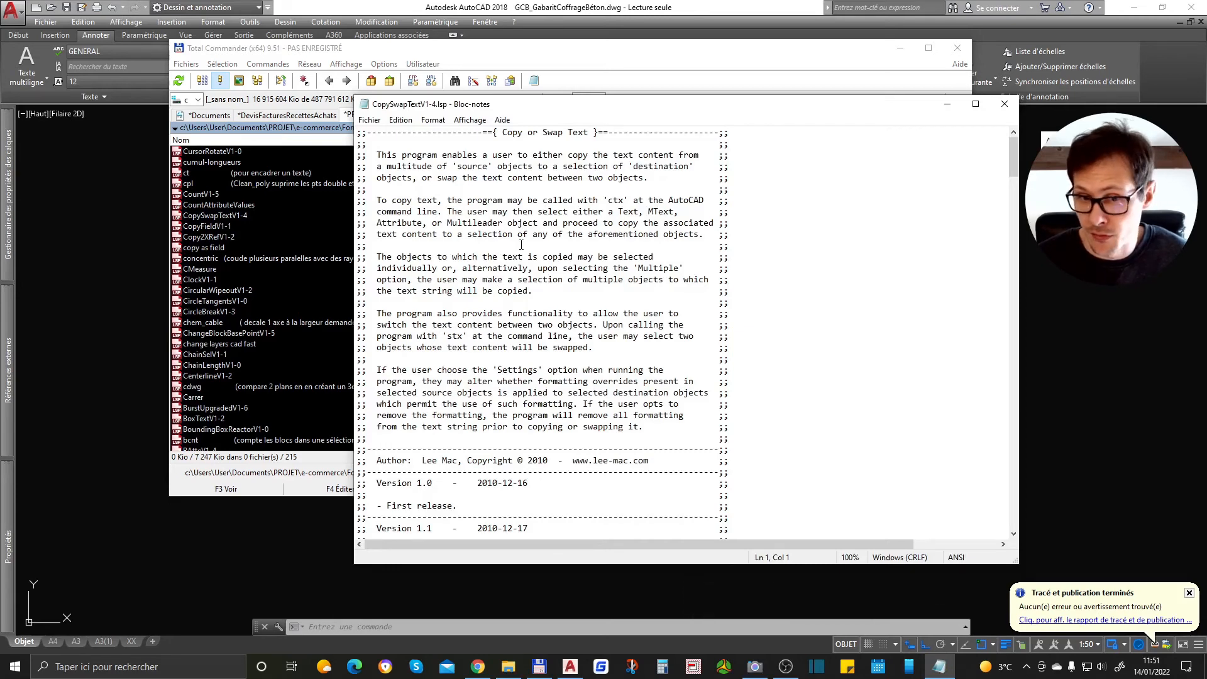
click(1004, 104)
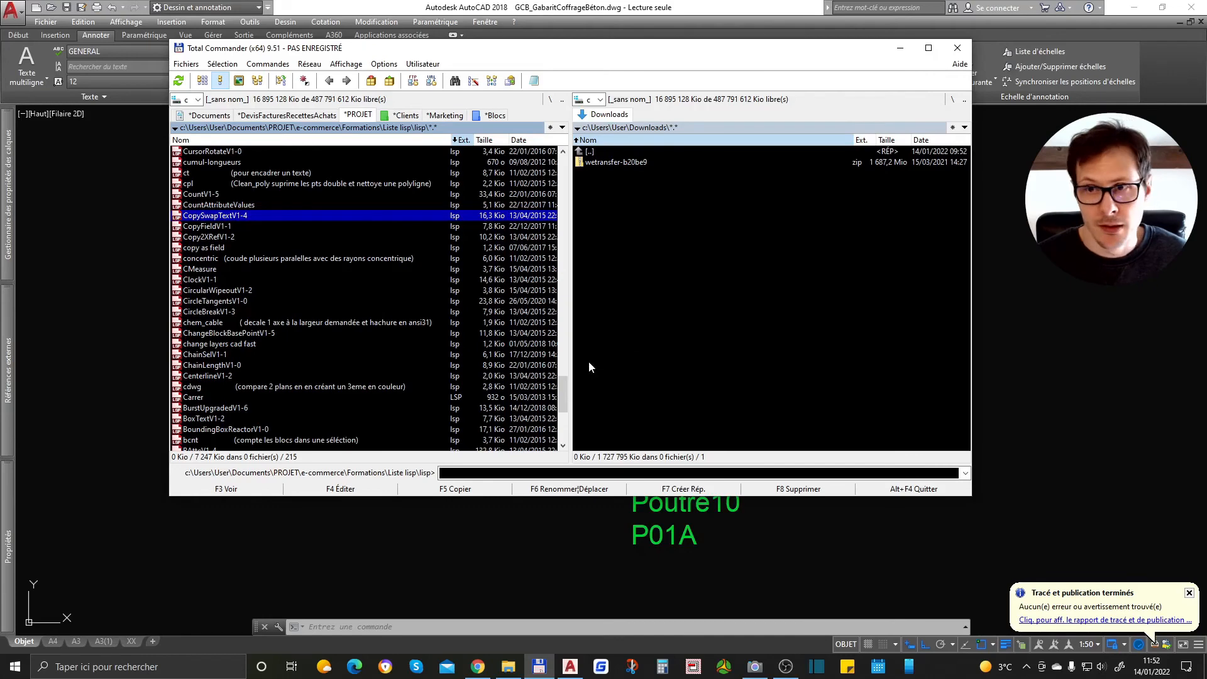
- Browse the LISP folder for further routines, from CopySwapTextV1-4 past Dhatch4.5, DynAttWidthV1-2, DTCurveV2-9 and DrawGridV1-1 to the zip archives
mouse_move(560, 385)
mouse_down()
mouse_move(561, 411)
mouse_move(560, 375)
mouse_up()
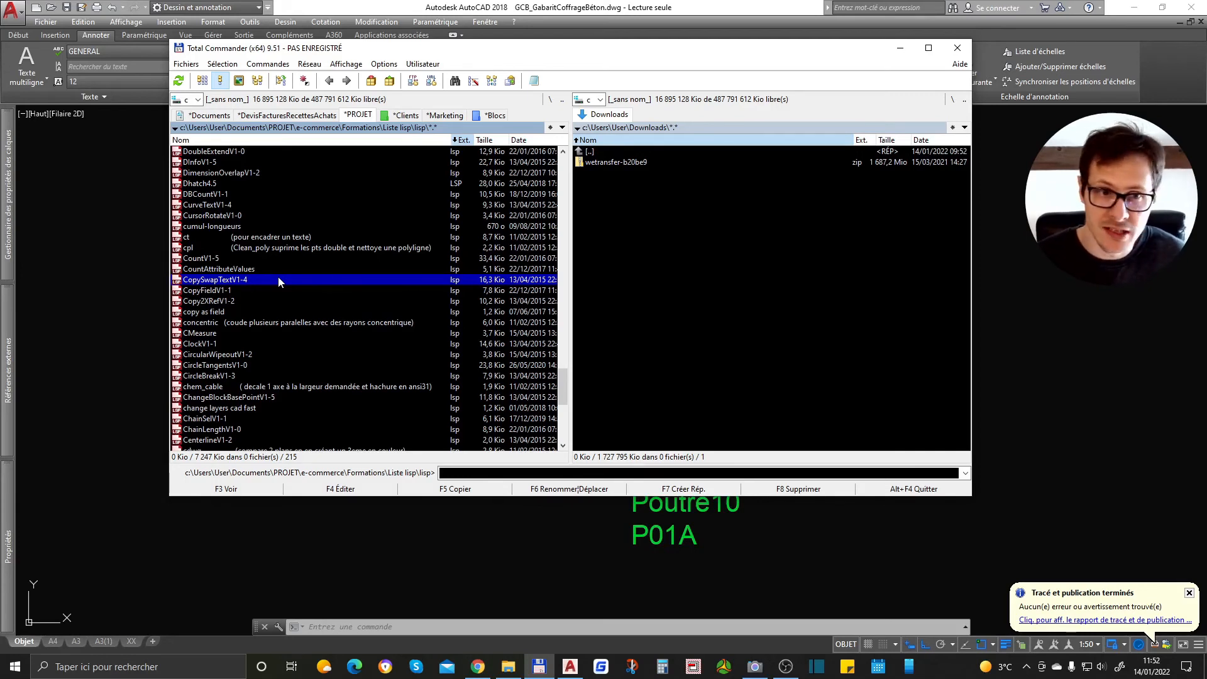
click(214, 184)
scroll(226, 206, up, 1)
scroll(229, 210, up, 2)
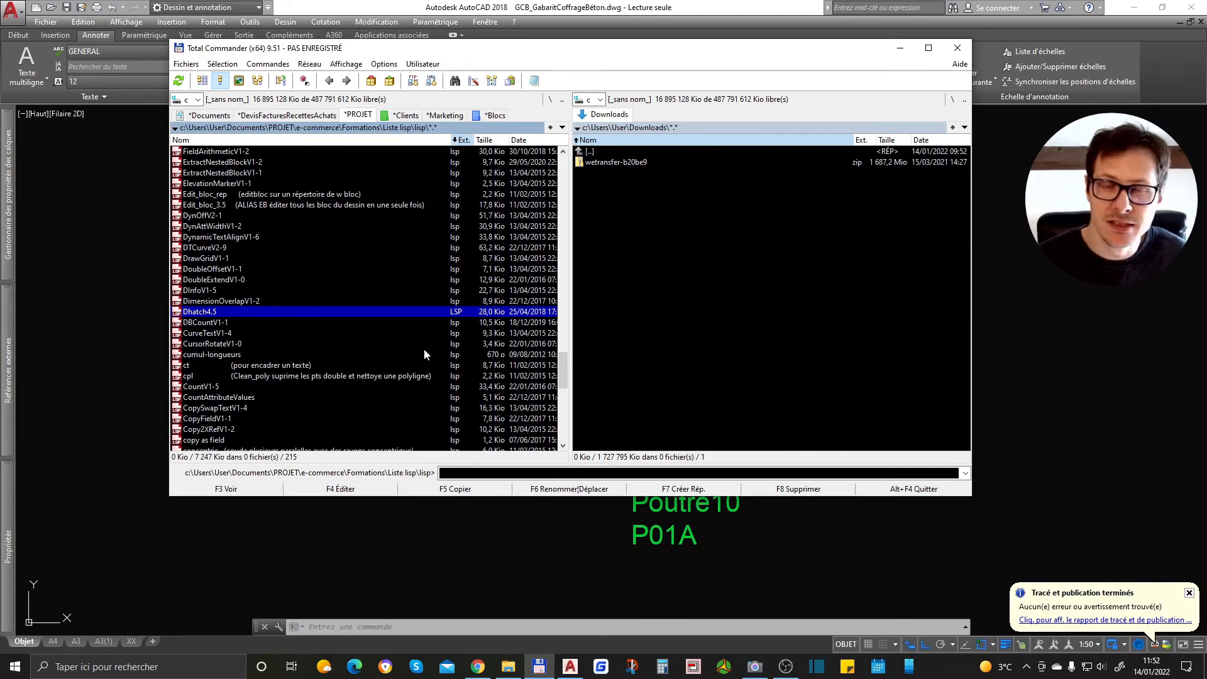
click(250, 228)
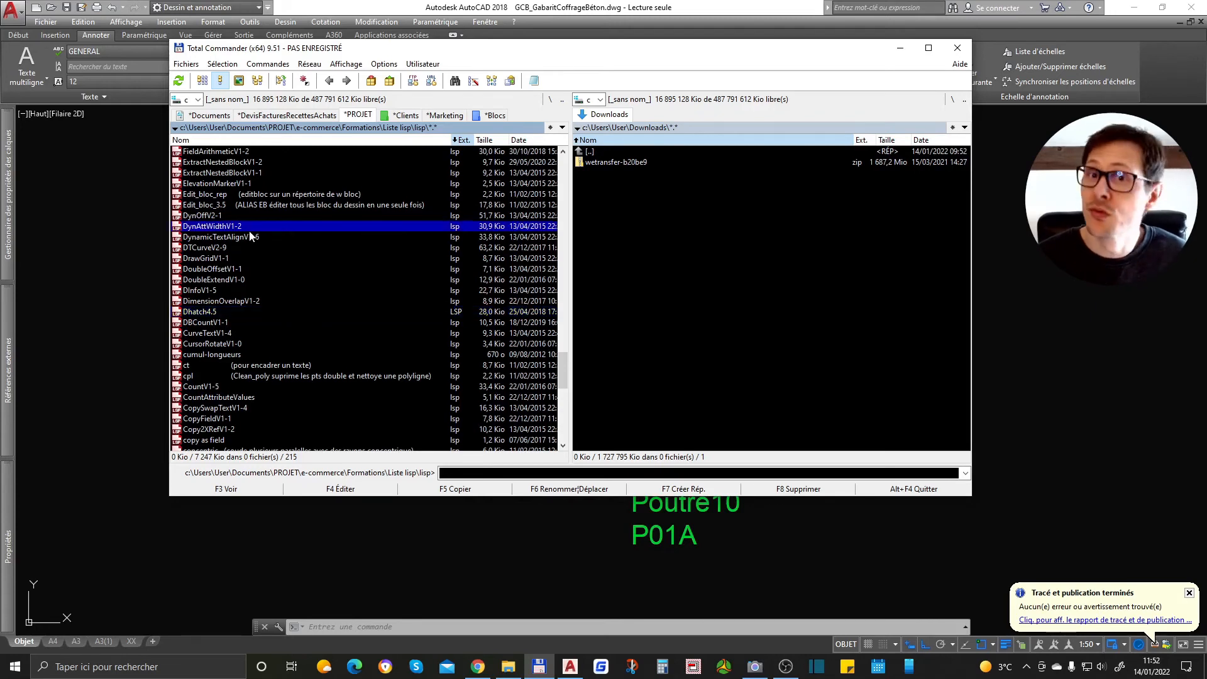
click(239, 247)
click(233, 256)
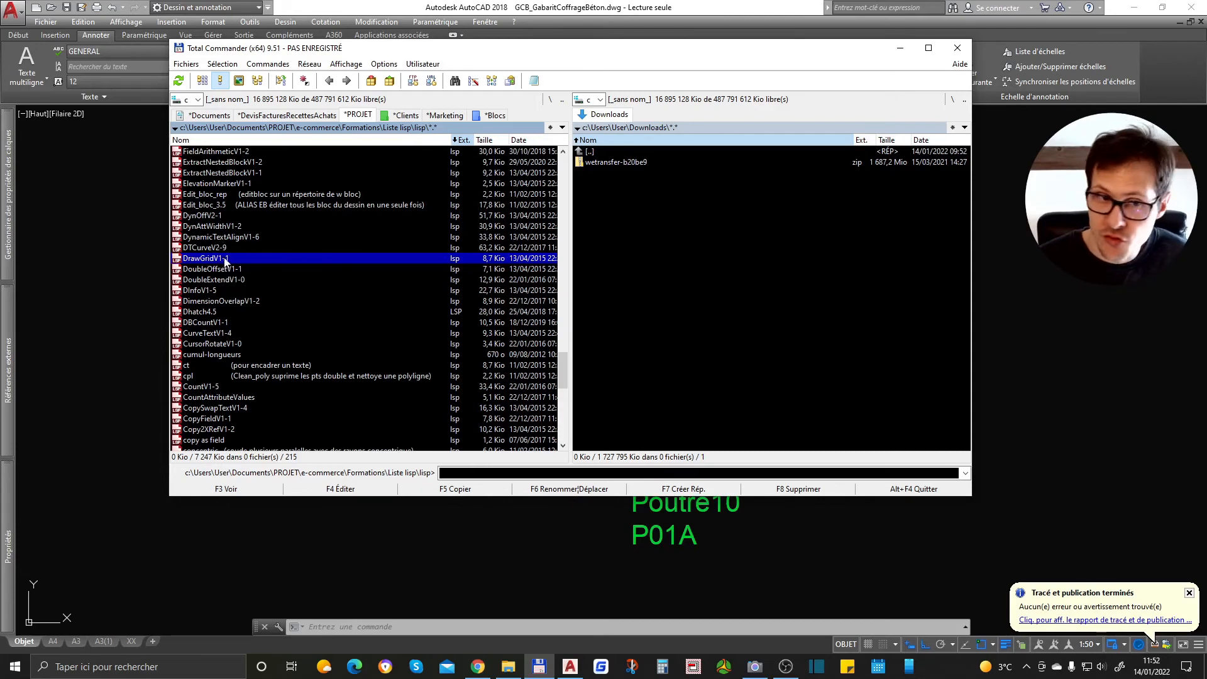
scroll(258, 278, up, 3)
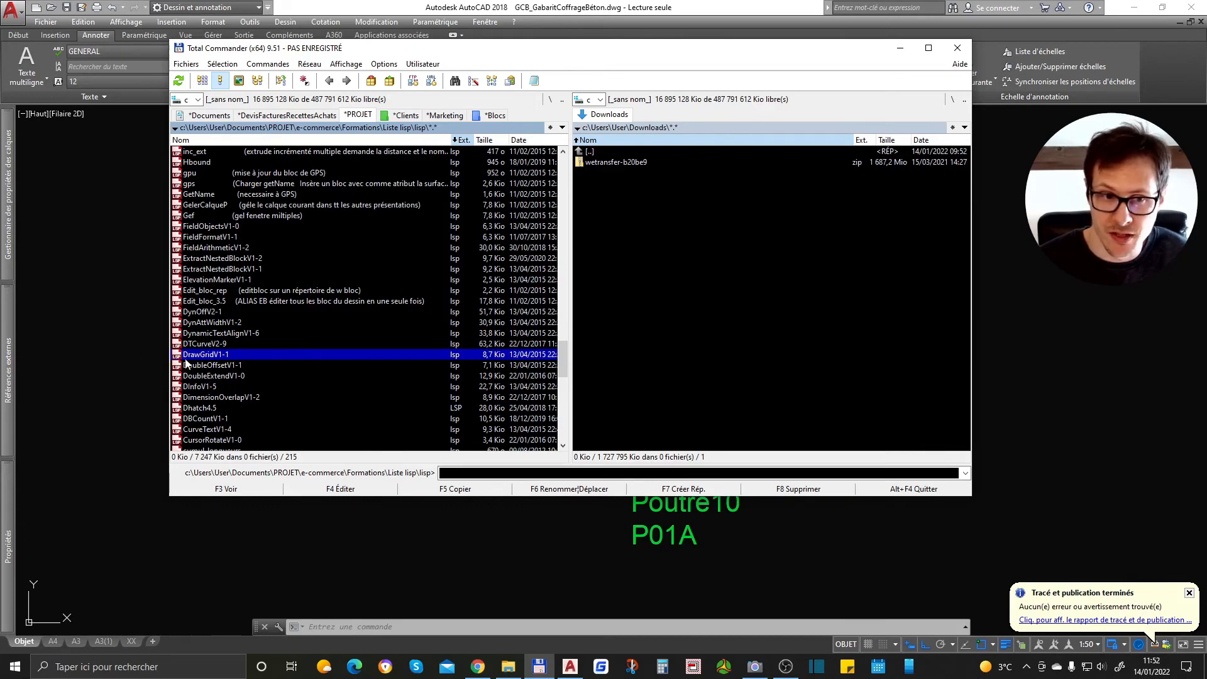
scroll(208, 182, up, 4)
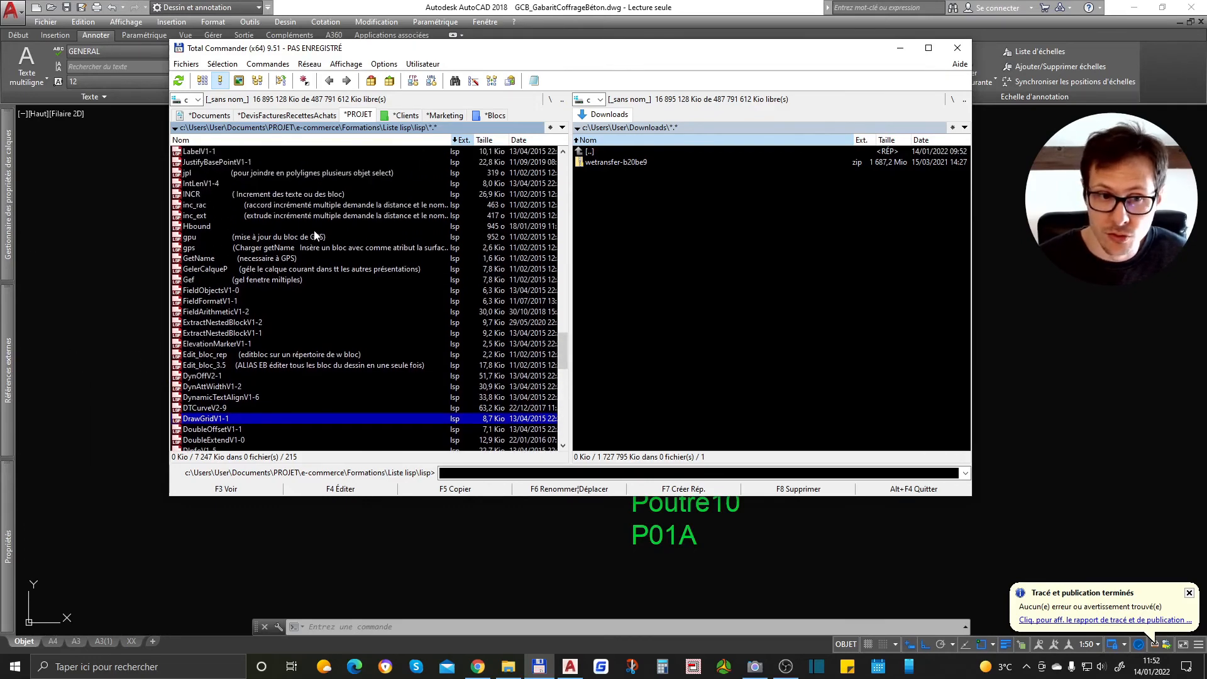
scroll(264, 239, up, 3)
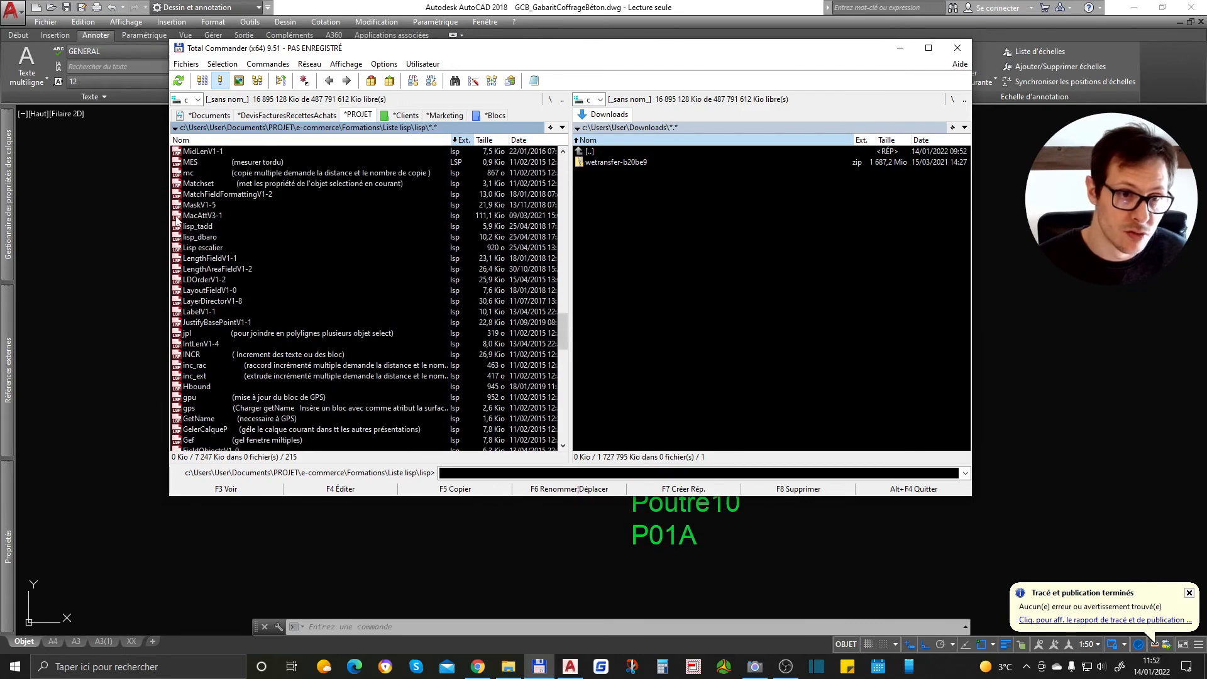
scroll(287, 269, up, 6)
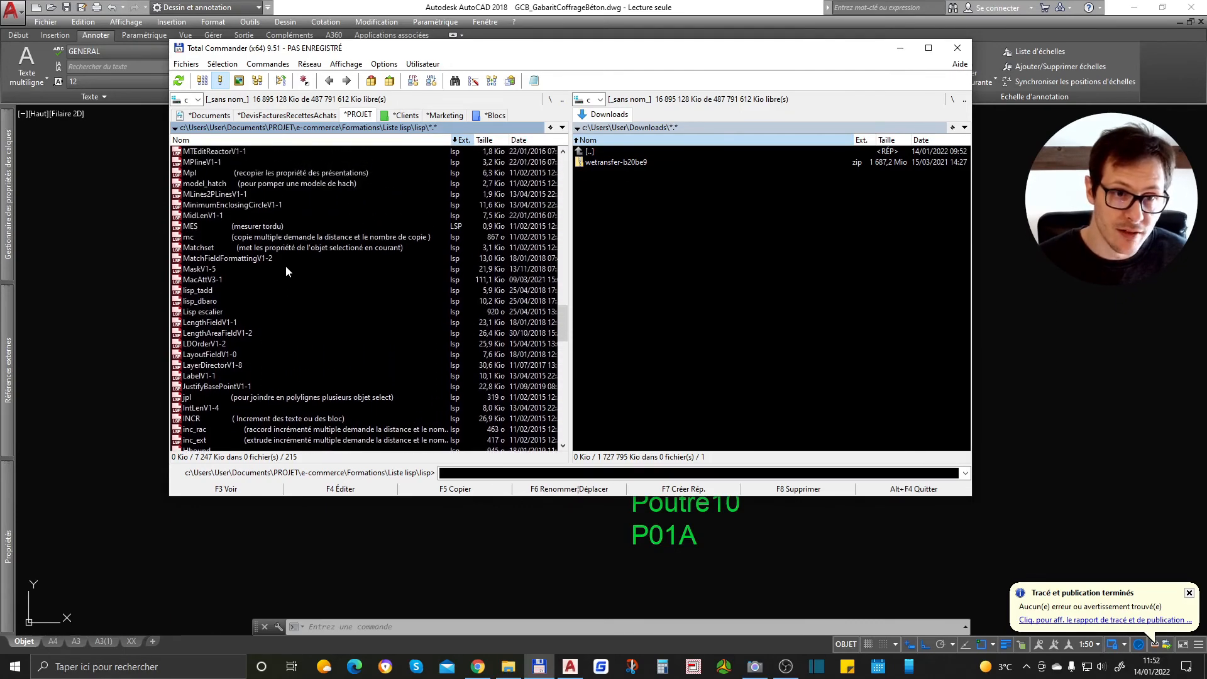
scroll(289, 261, up, 9)
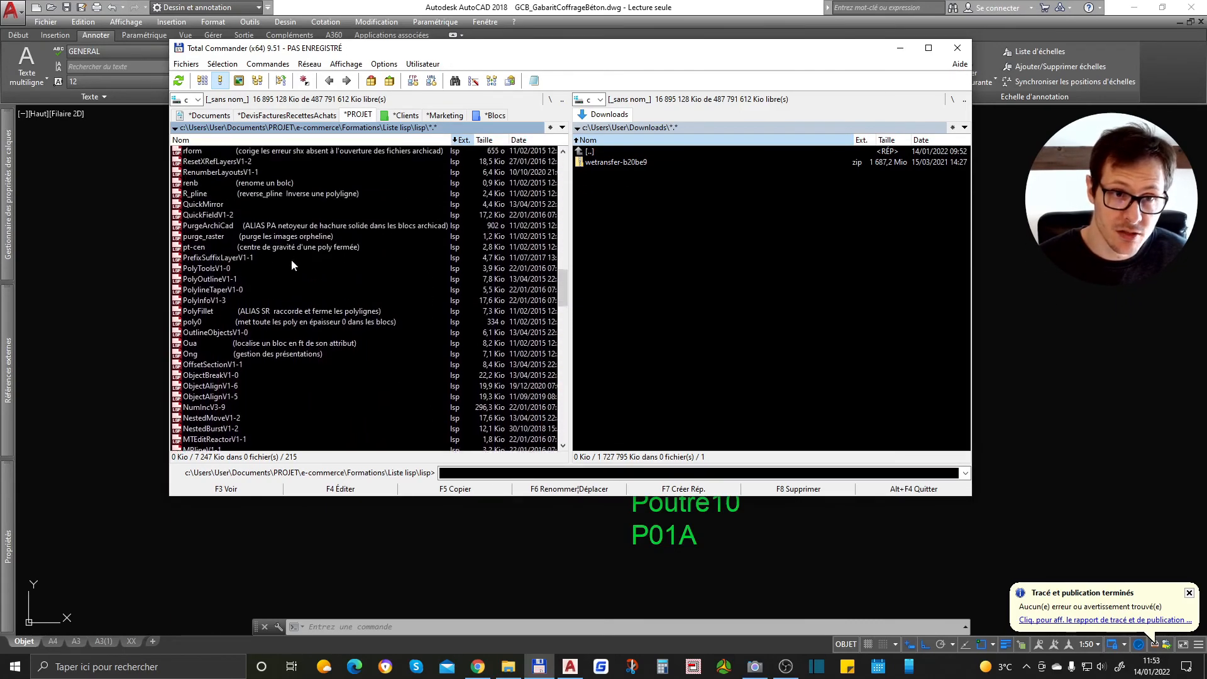
scroll(296, 241, up, 6)
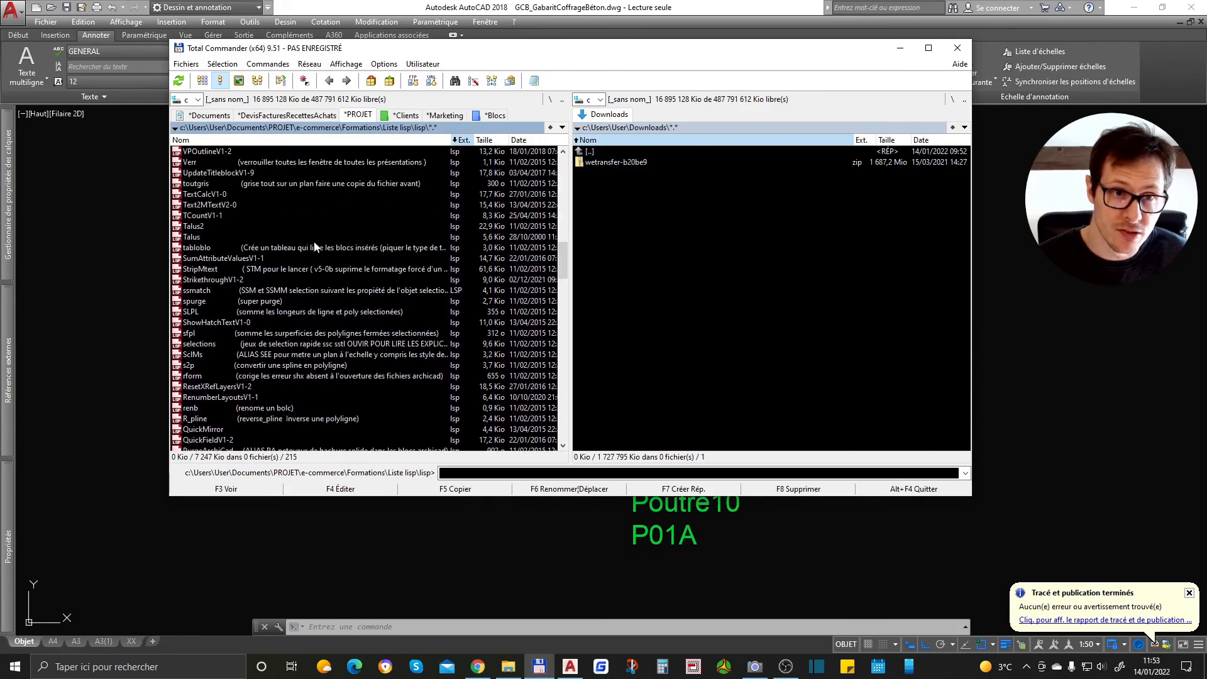
scroll(377, 340, up, 4)
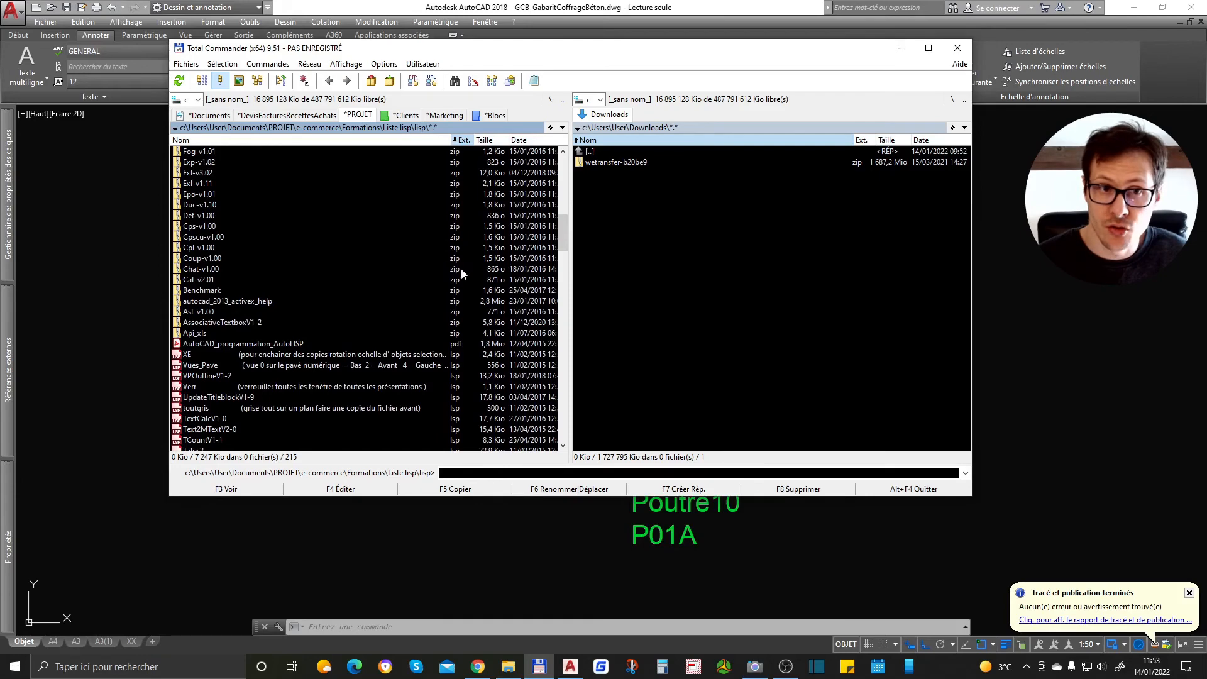
- Return to AutoCAD, open and close the APPLOAD dialog without loading anything, and revisit Total Commander to show a LISP file beside the drawing
click(910, 47)
scroll(506, 258, down, 6)
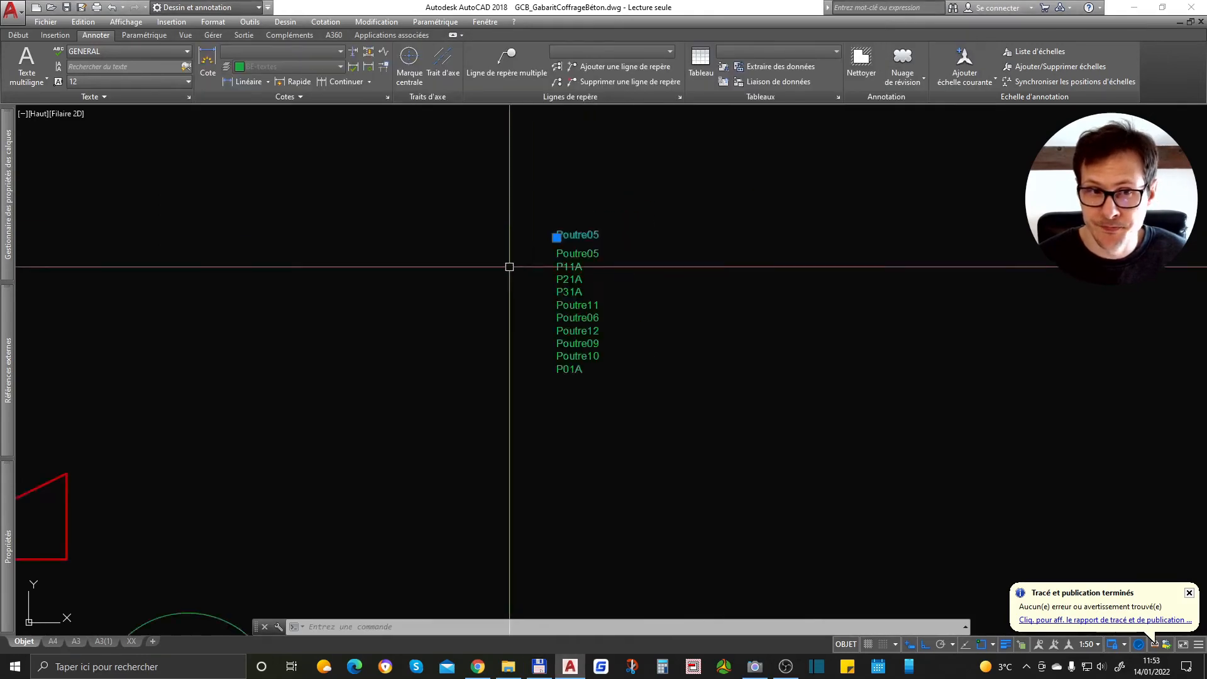
scroll(667, 265, up, 4)
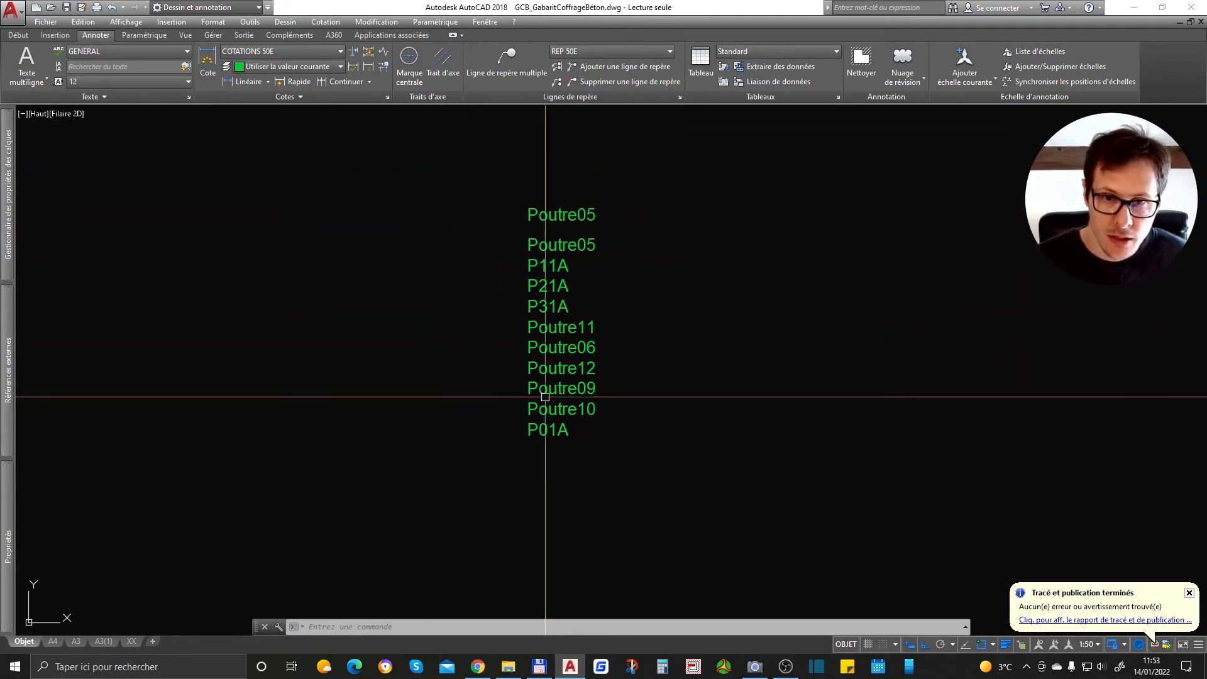
middle_drag(560, 212, 501, 229)
text(APPLOAD)
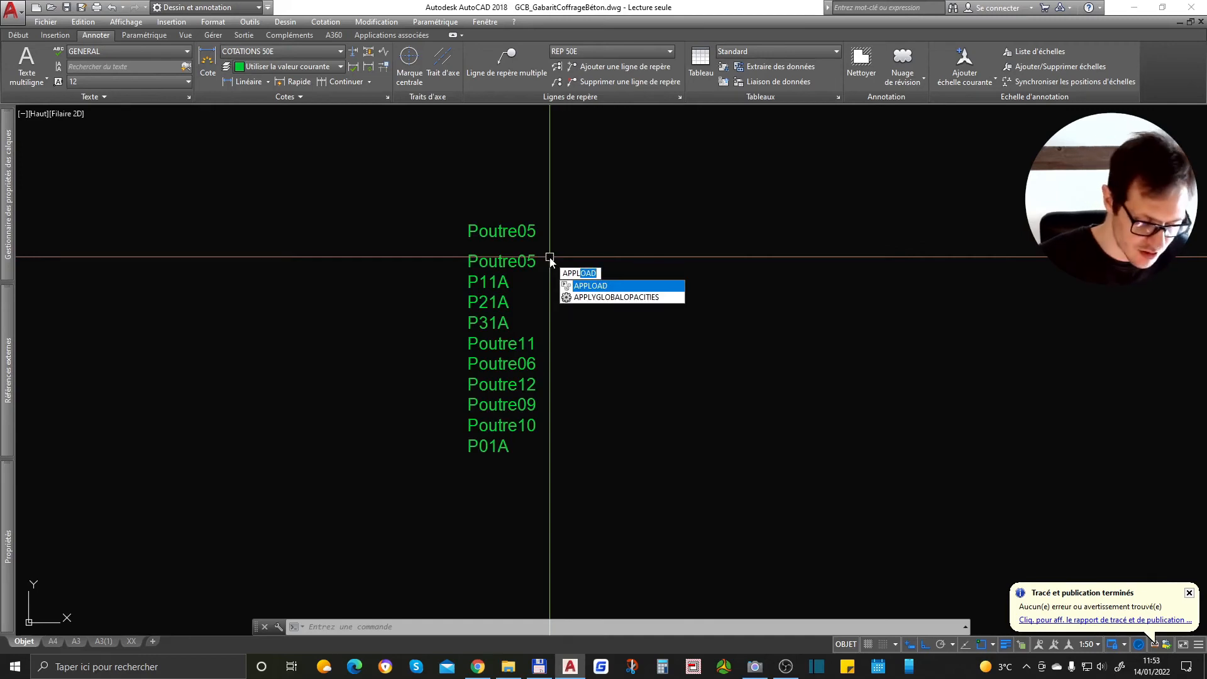
click(600, 284)
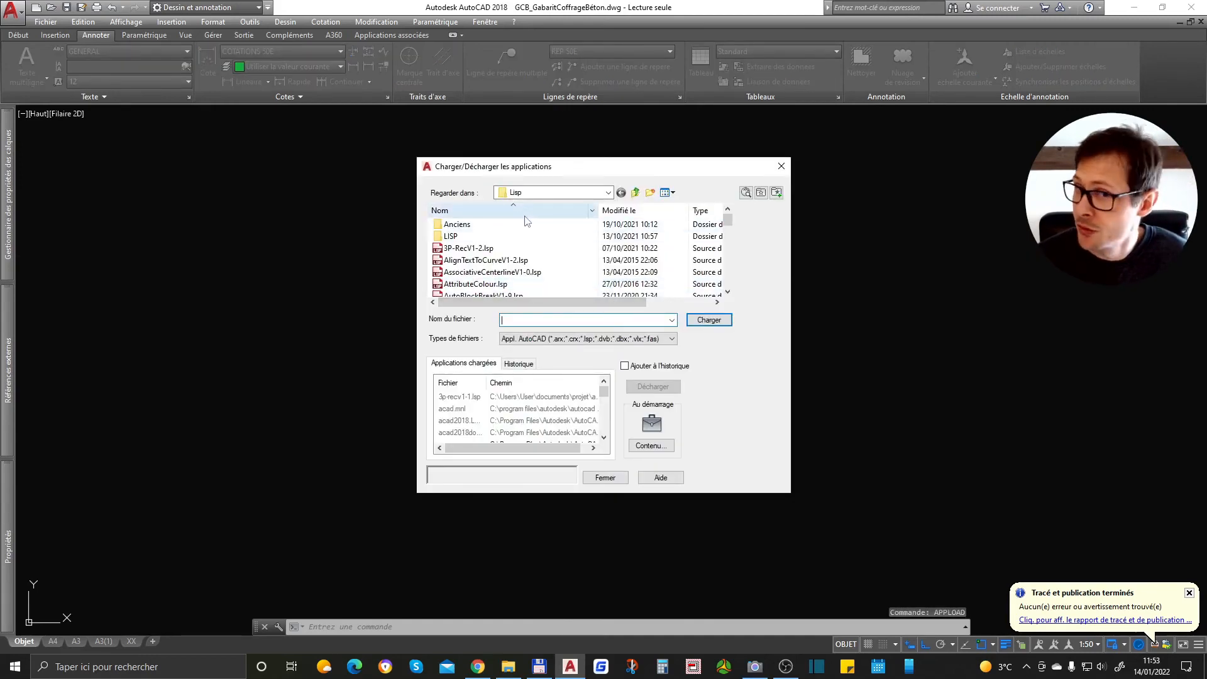
key(Escape)
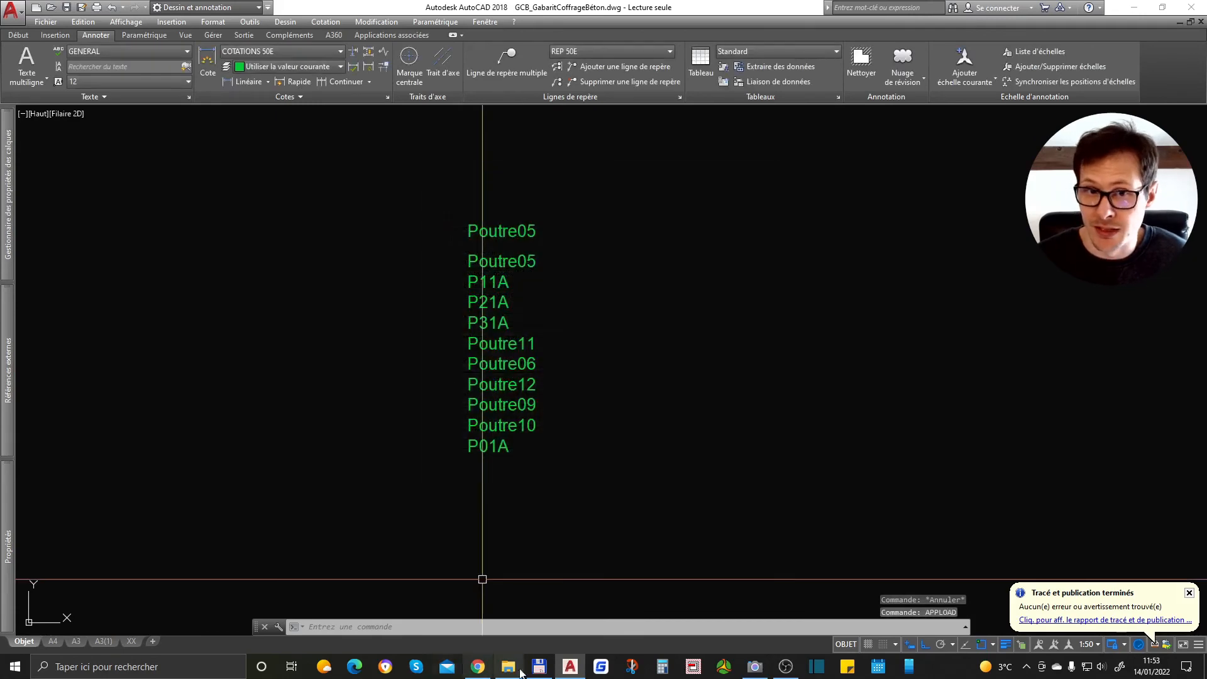
click(540, 670)
mouse_move(225, 363)
mouse_down()
mouse_move(201, 369)
mouse_move(255, 357)
mouse_move(75, 316)
mouse_up()
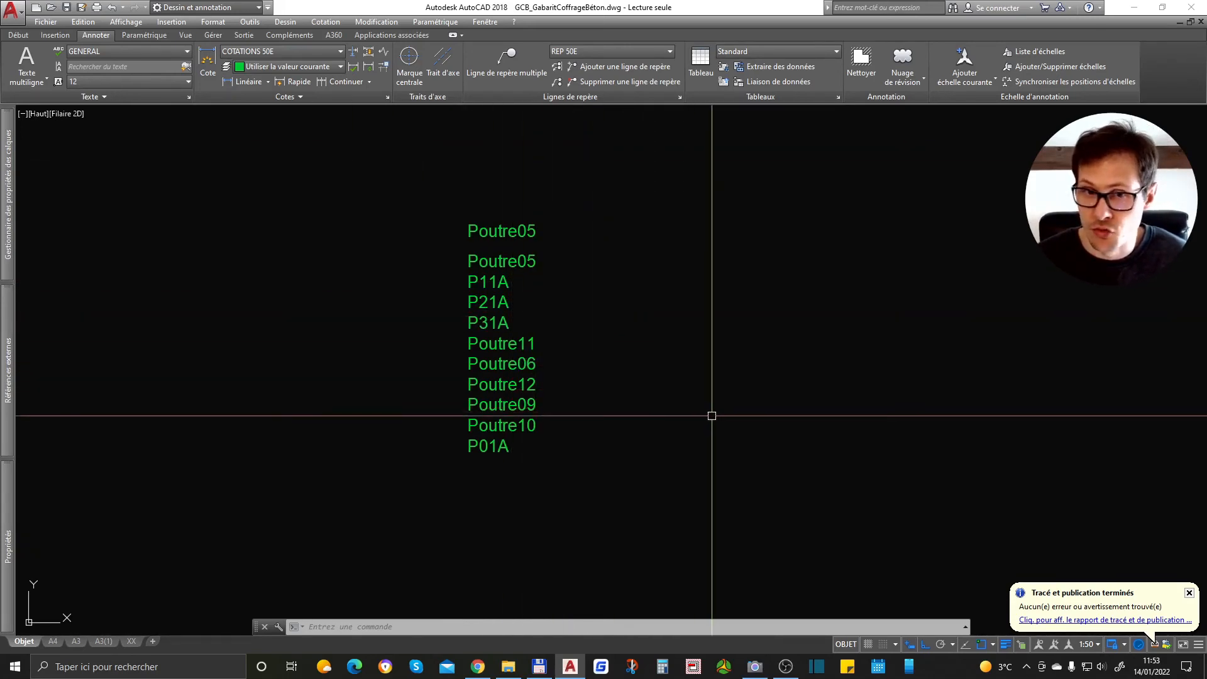
- Draw a horizontal line and a separate, shorter vertical line below and beside the text list, together about 540 units long
scroll(710, 414, down, 3)
scroll(642, 438, down, 4)
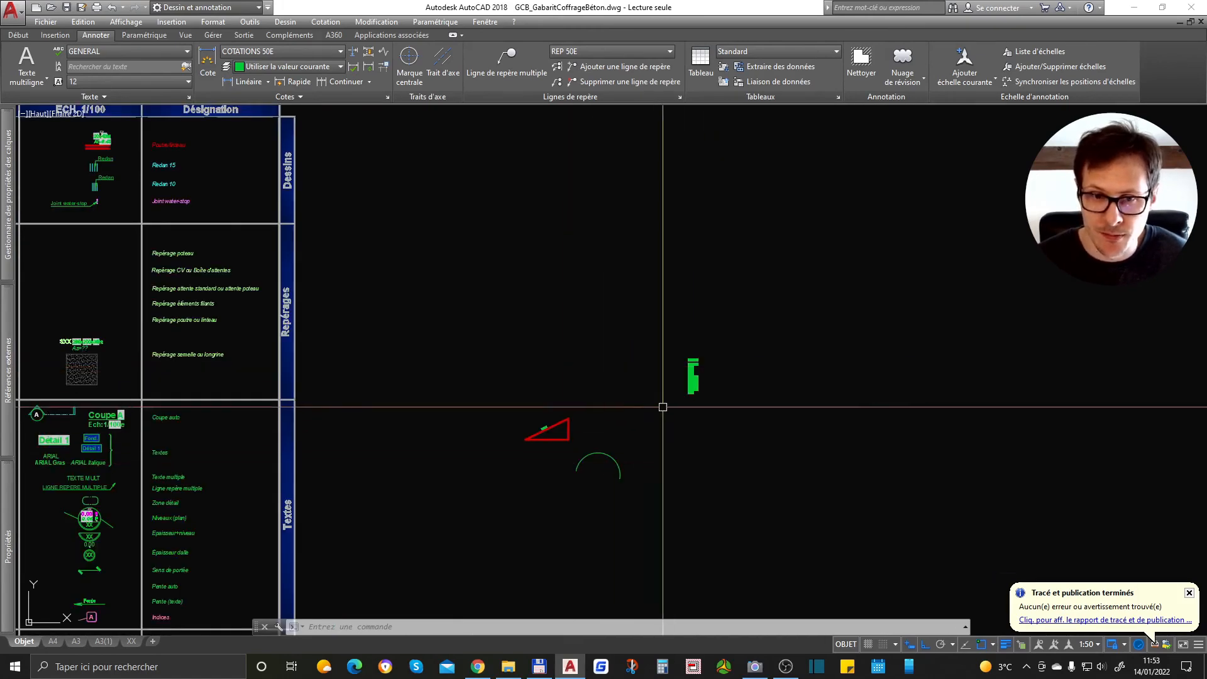
scroll(660, 413, up, 2)
key(Escape)
scroll(738, 390, up, 3)
middle_drag(889, 385, 722, 361)
text(l)
key(Return)
click(507, 371)
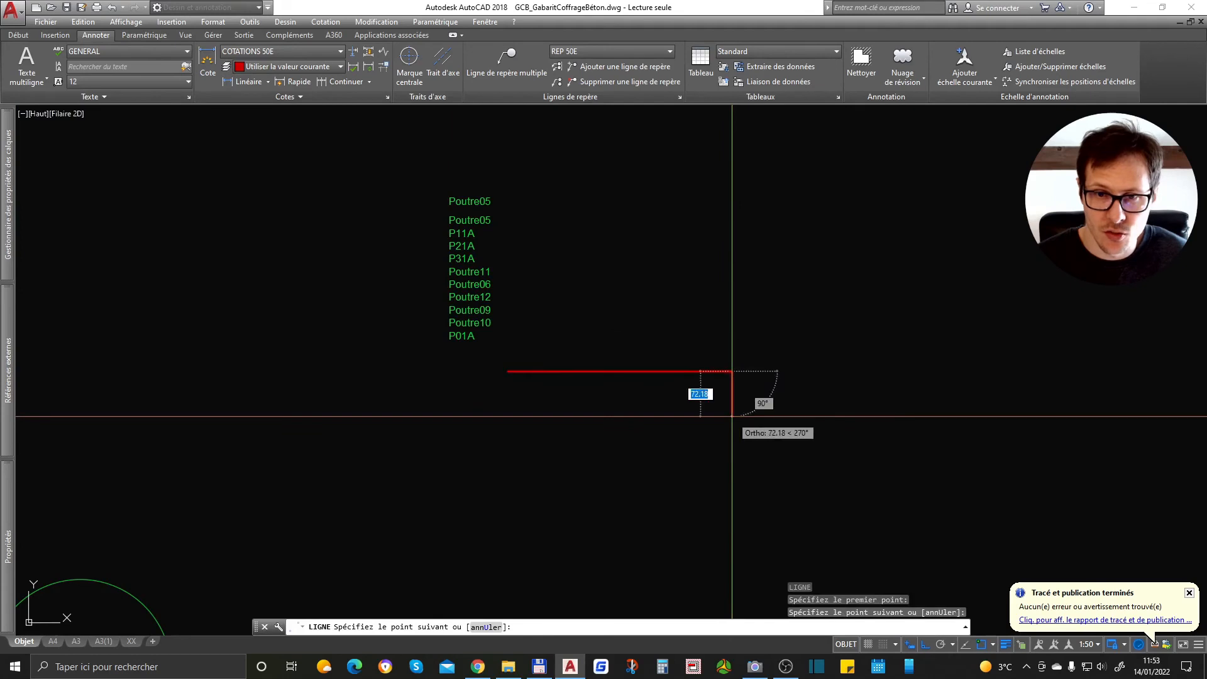
click(749, 519)
key(Return)
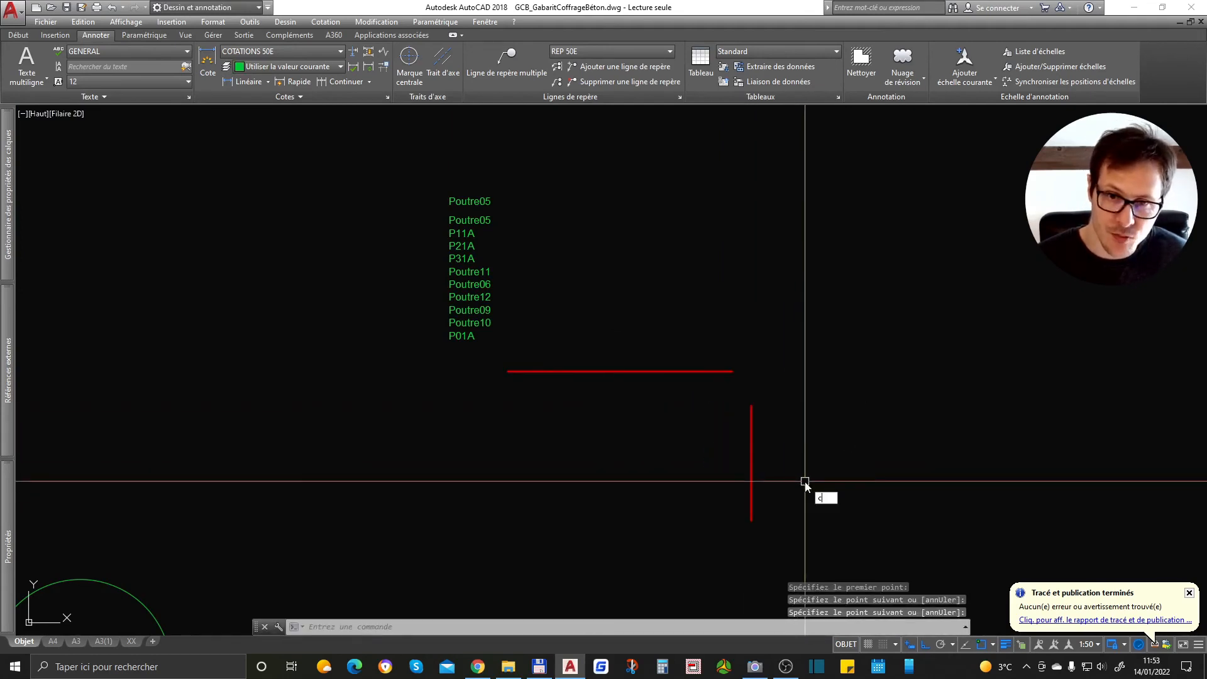
- Run CUMUL on the two red lines to get their combined length, and close the result message
text(cum)
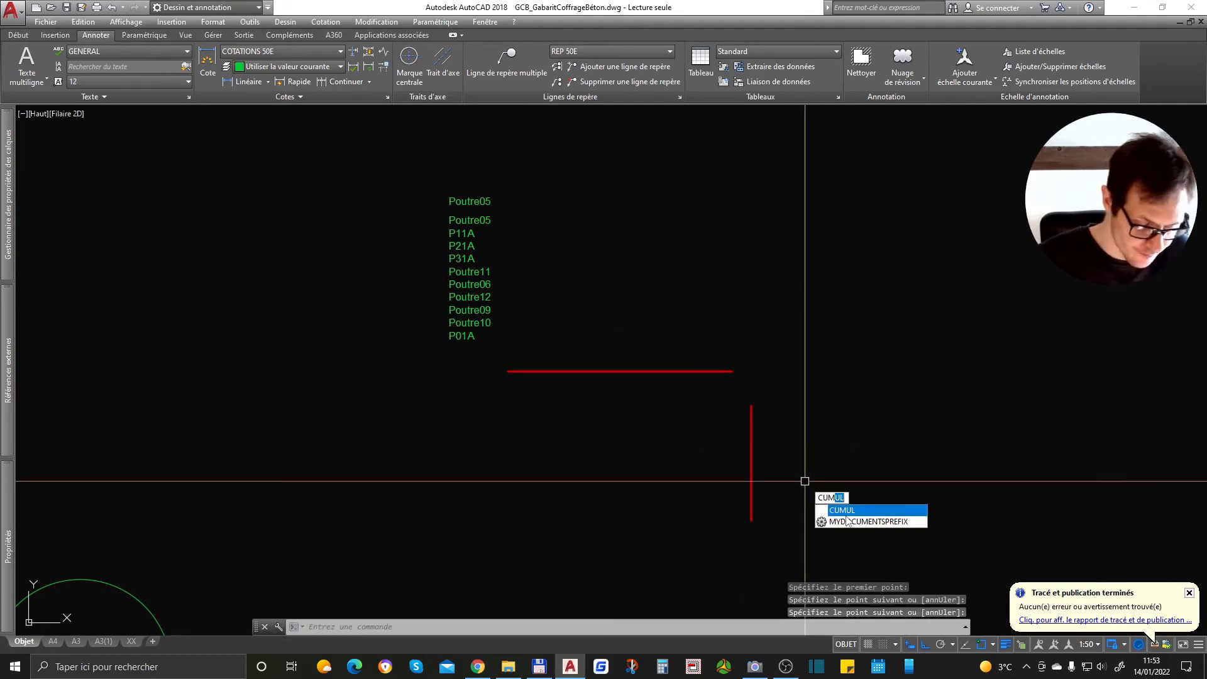
key(Return)
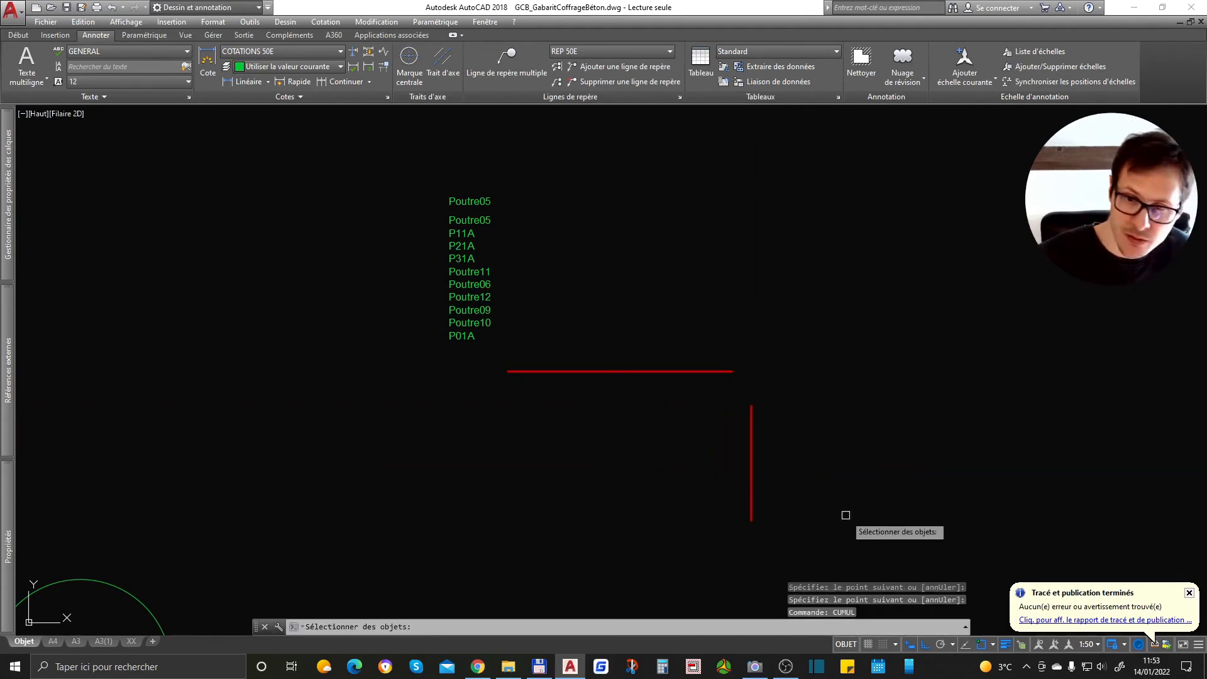
click(682, 370)
click(857, 327)
click(659, 470)
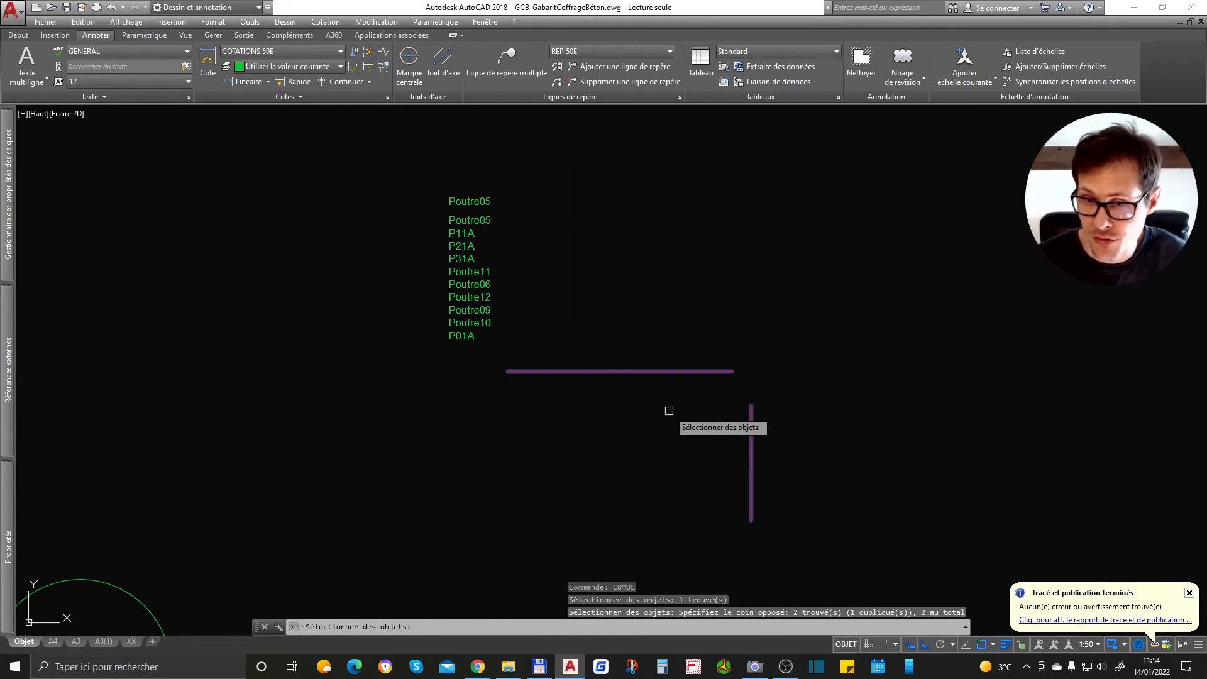
key(Return)
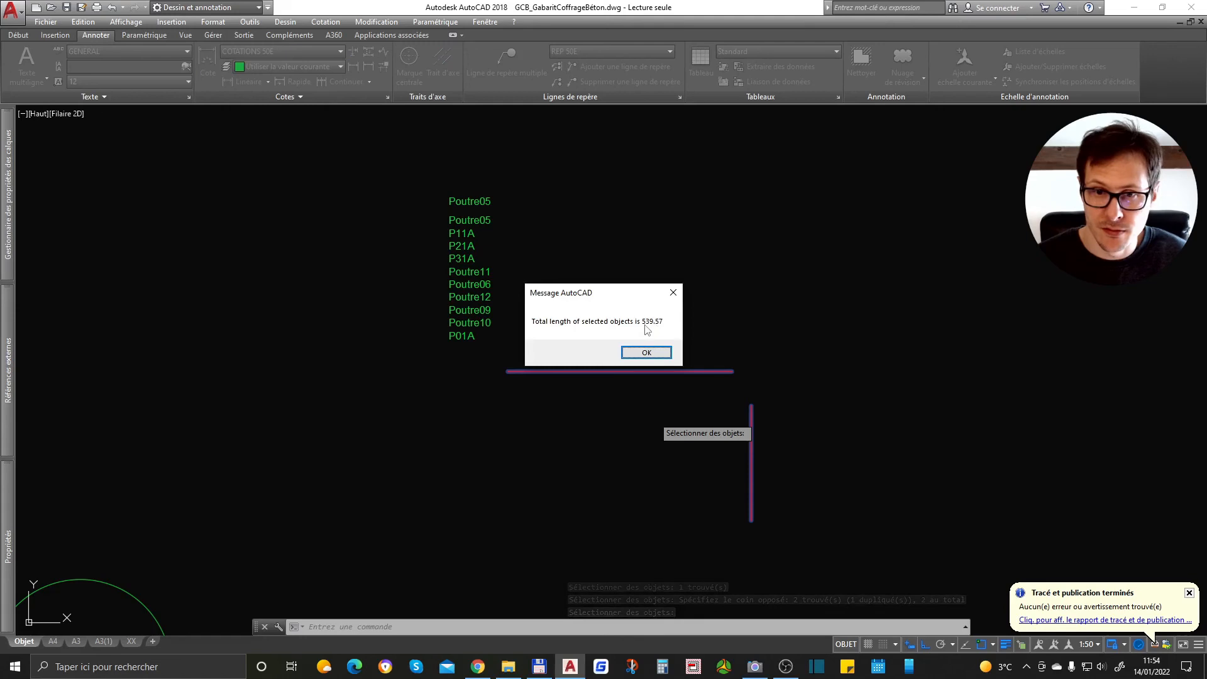
key(Escape)
key(Escape)
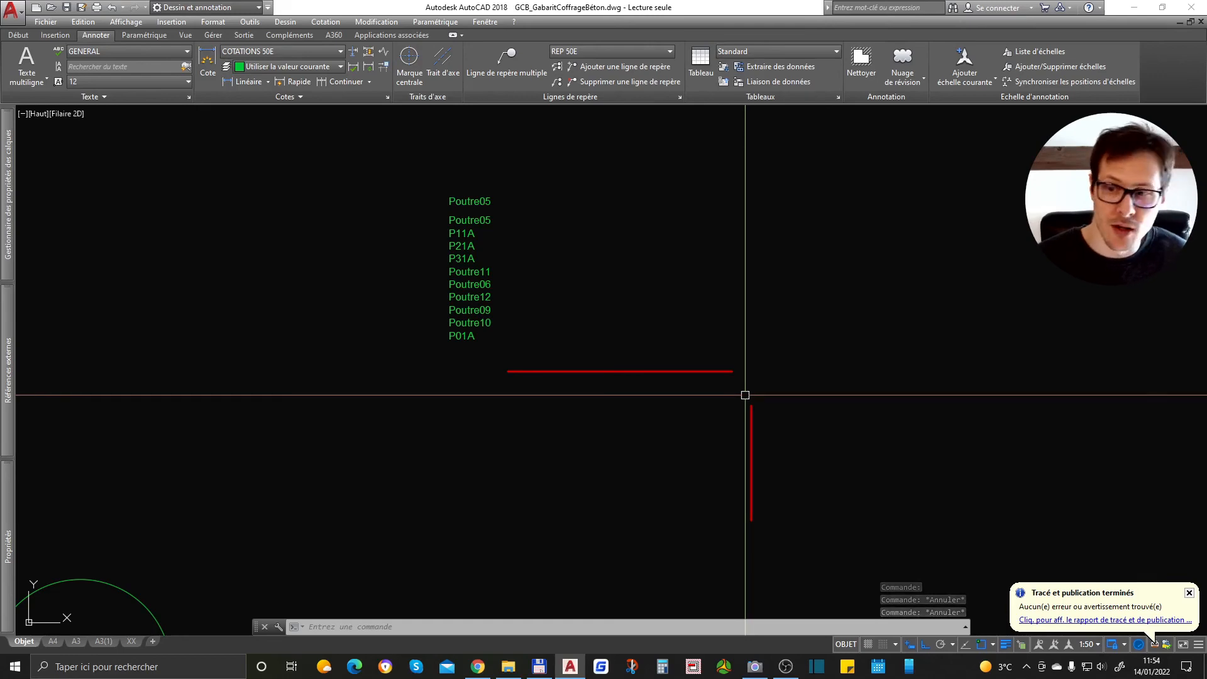
scroll(745, 394, down, 5)
click(793, 307)
click(493, 503)
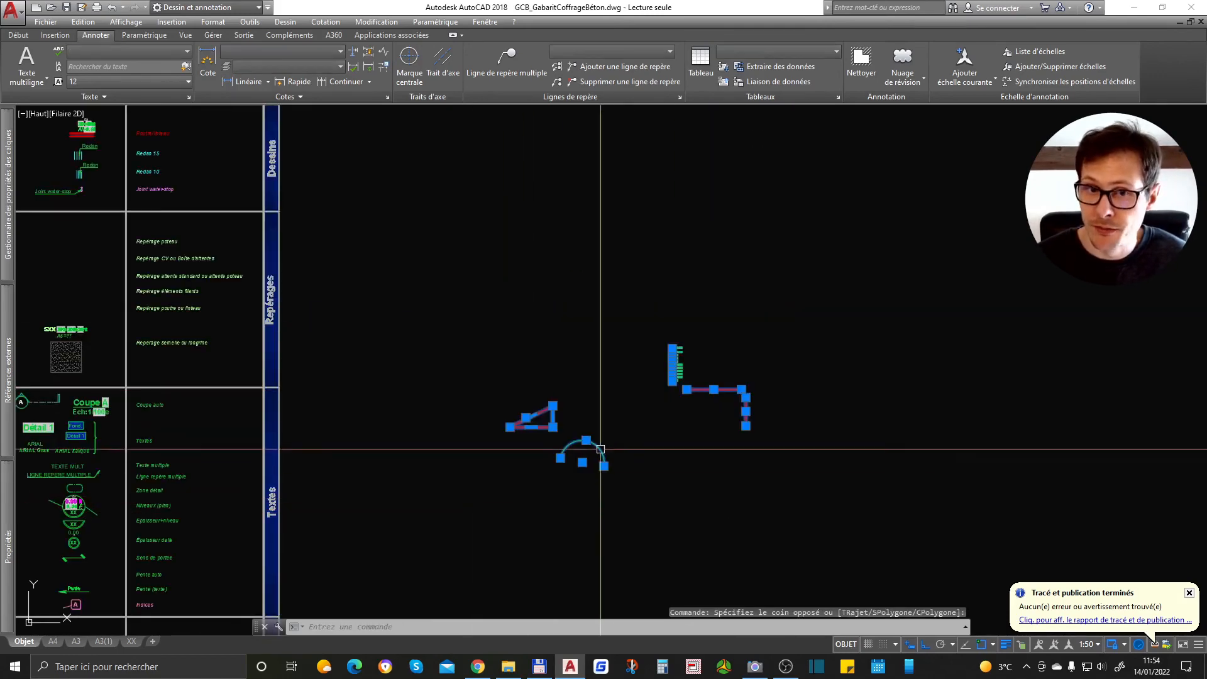
key(Escape)
scroll(613, 443, down, 2)
scroll(607, 444, up, 4)
scroll(606, 445, down, 3)
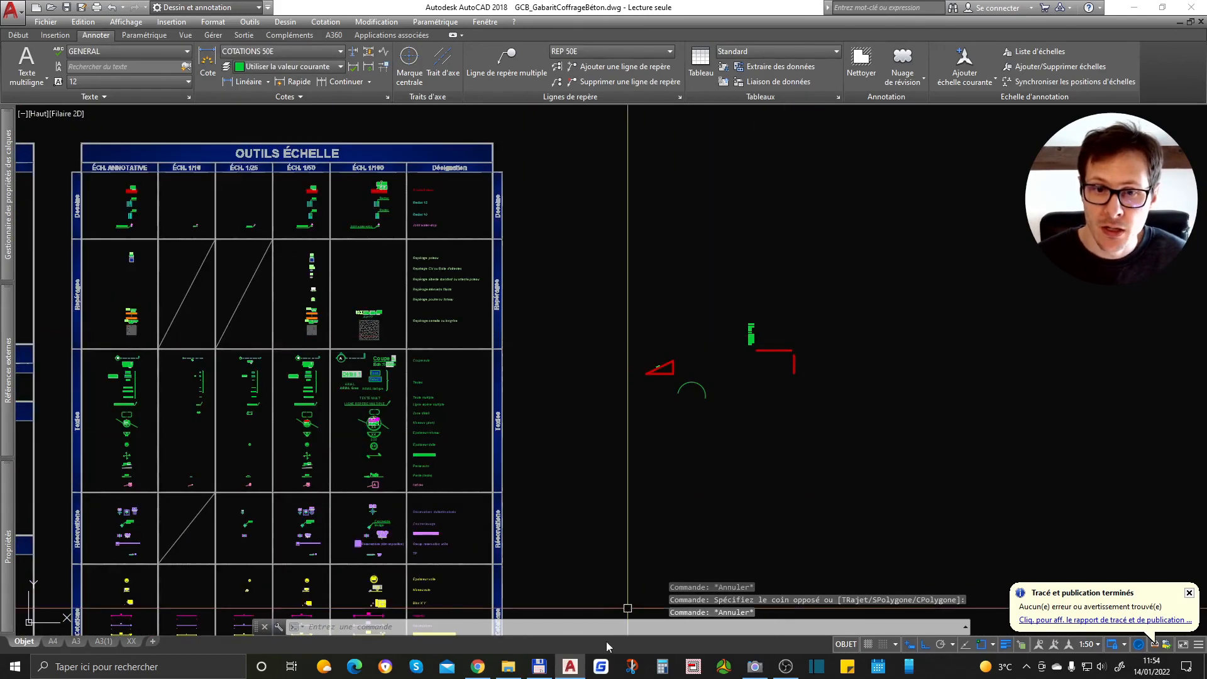
- Switch to Total Commander and look through the LISP folder back to the routines around cumul-longueurs and CopySwapTextV1-4
click(542, 668)
scroll(315, 264, down, 15)
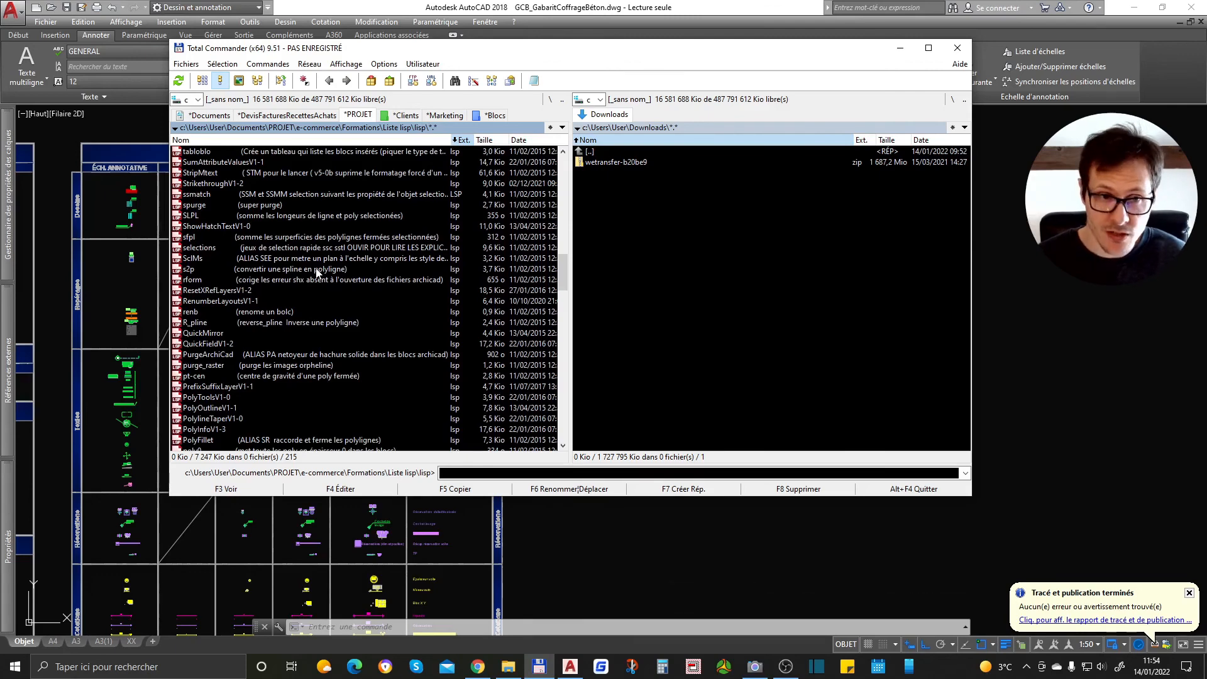
drag(561, 263, 556, 369)
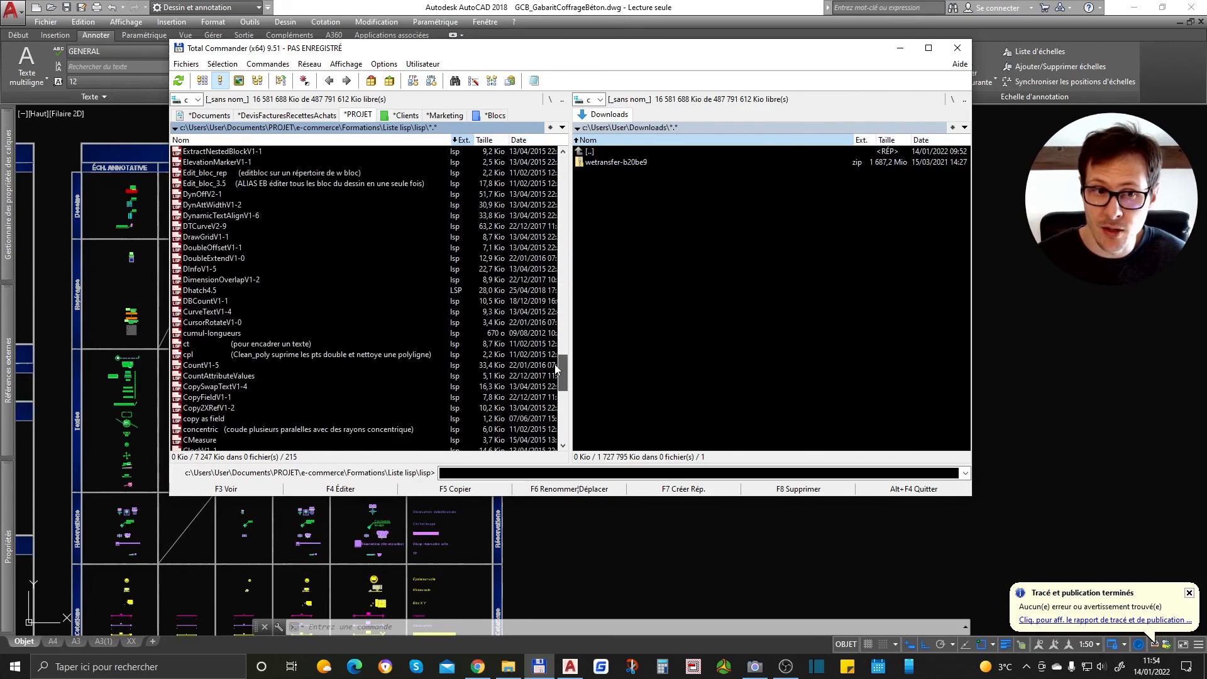